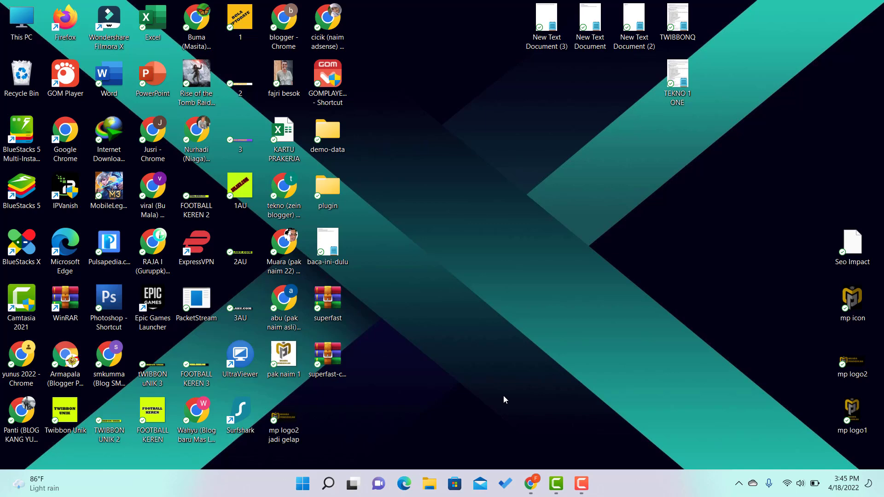
Restore the Blogger posts window and open a new blank Chrome tab, ready for a search.
{"action": "left_click", "coordinate": [533, 484]}
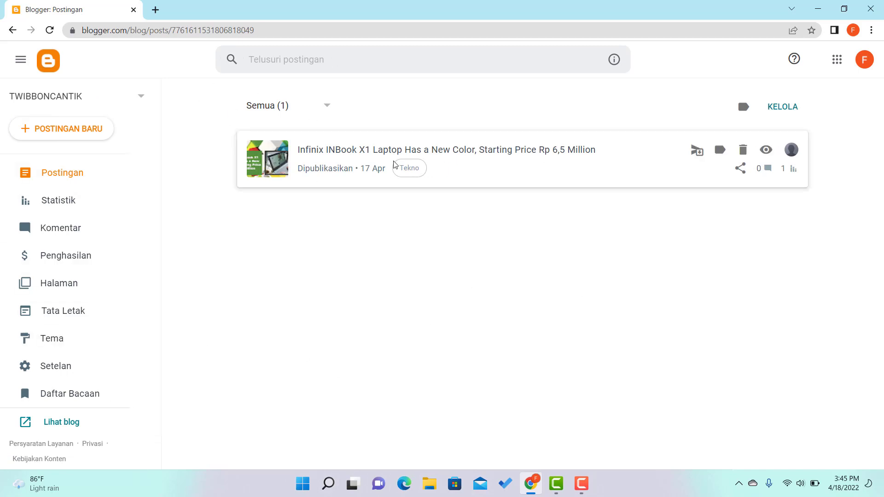
{"action": "left_click", "coordinate": [155, 10]}
{"action": "left_click", "coordinate": [157, 29]}
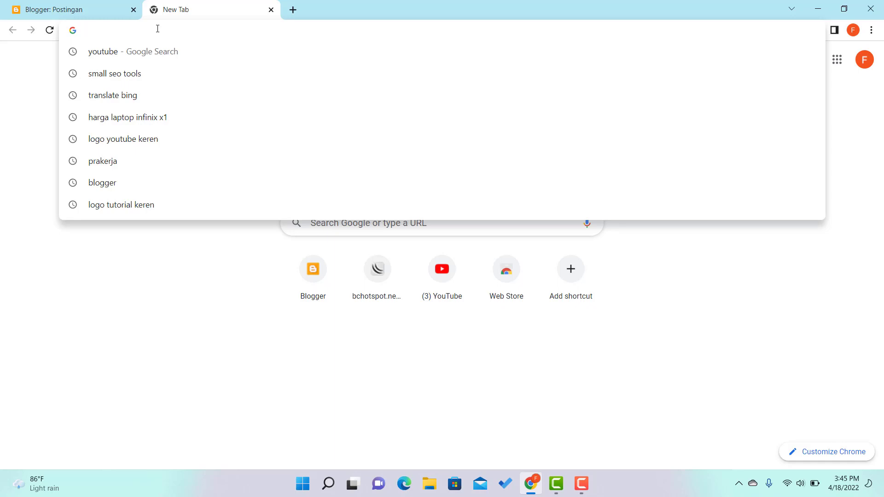
Search Google for 'niaga hoster' and open the official Niagahoster website result.
{"action": "type", "text": "niaga"}
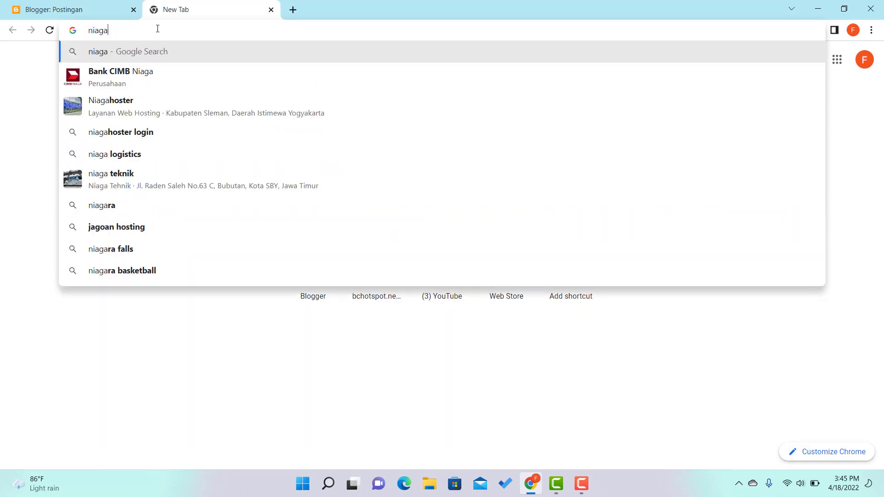
{"action": "type", "text": " hoster"}
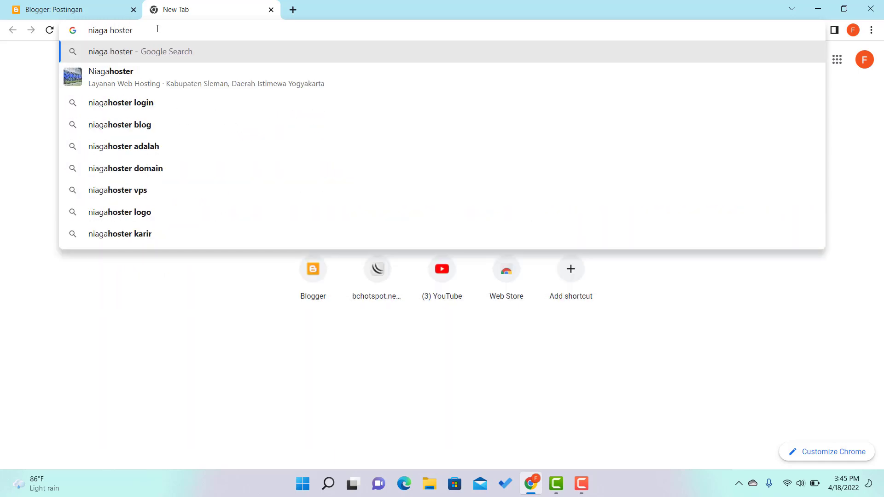
{"action": "key", "text": "Return"}
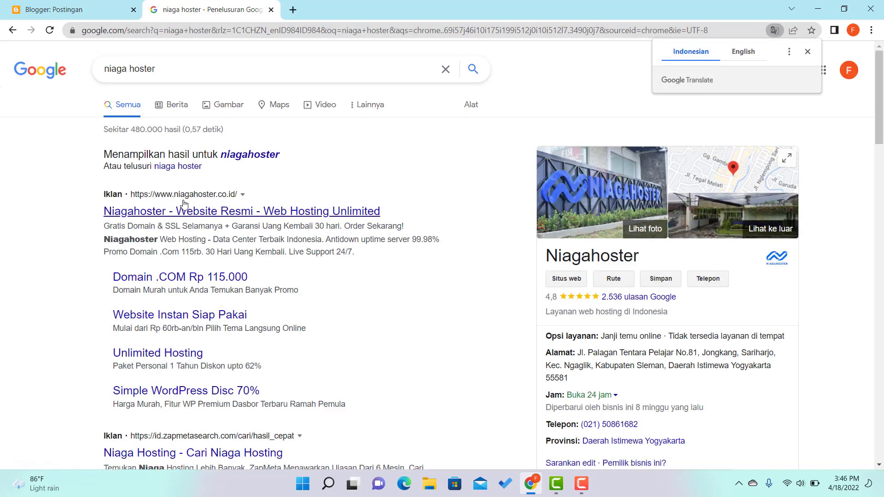
{"action": "left_click", "coordinate": [207, 217]}
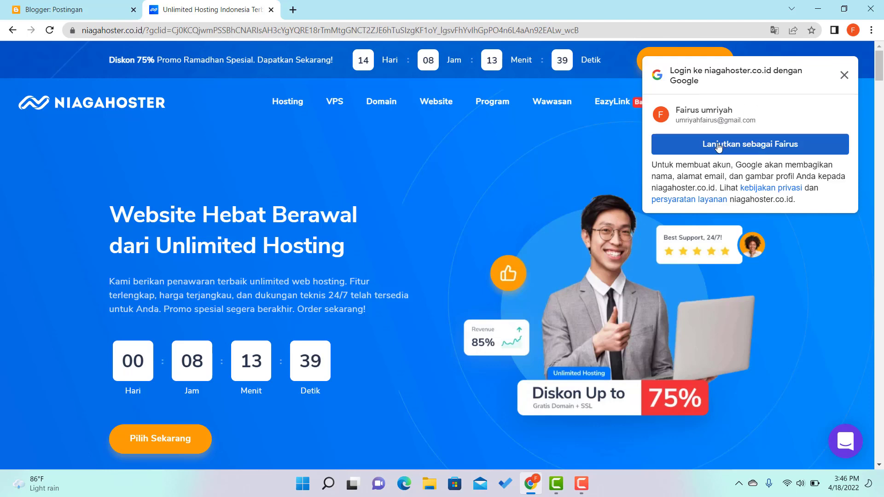
Sign in to Niagahoster with the Google account and go to the Member Area dashboard.
{"action": "left_click", "coordinate": [759, 146]}
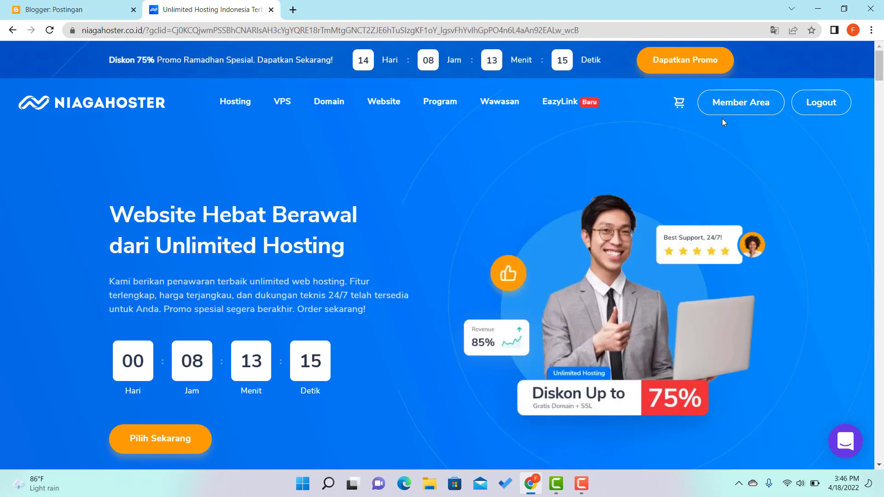
{"action": "left_click", "coordinate": [743, 105]}
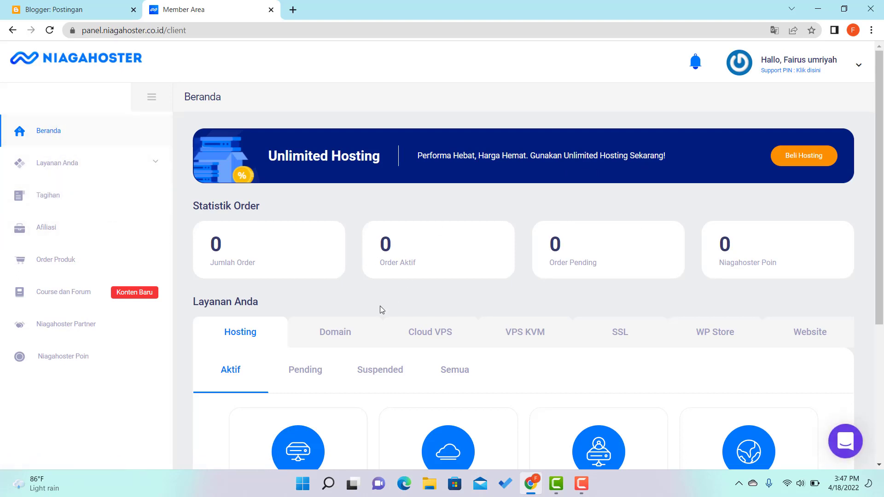
View the empty Domain services list and go to the Order Domain page.
{"action": "left_click", "coordinate": [338, 334]}
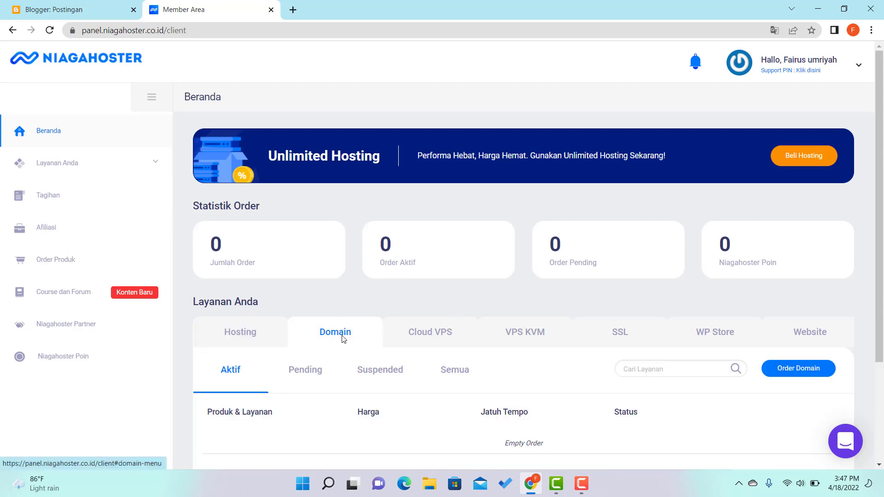
{"action": "scroll", "coordinate": [427, 328], "scroll_direction": "down", "scroll_amount": 3}
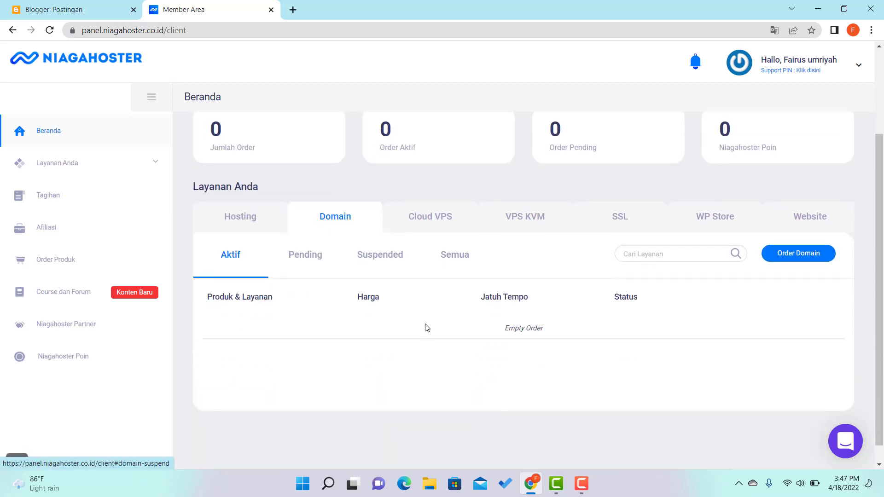
{"action": "left_click", "coordinate": [799, 254]}
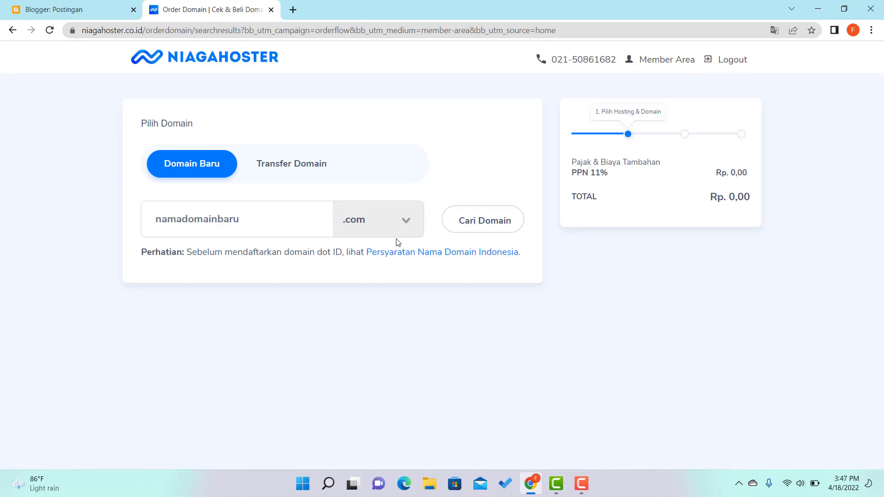
Select the .xyz extension and enter twibbonqu as the domain name to search.
{"action": "left_click", "coordinate": [407, 220]}
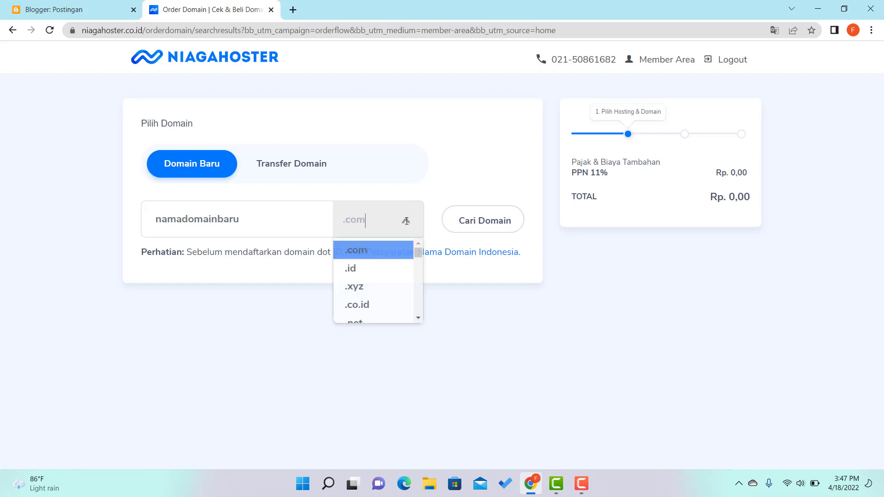
{"action": "left_click", "coordinate": [376, 289]}
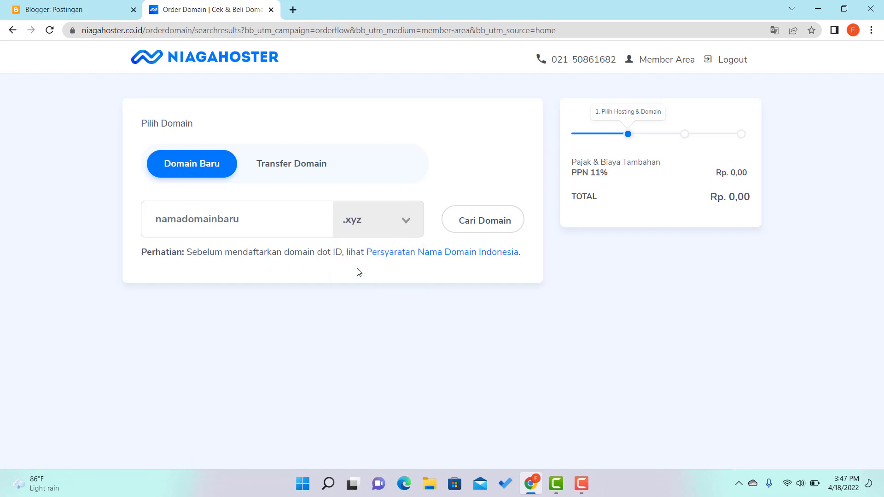
{"action": "left_click", "coordinate": [258, 222]}
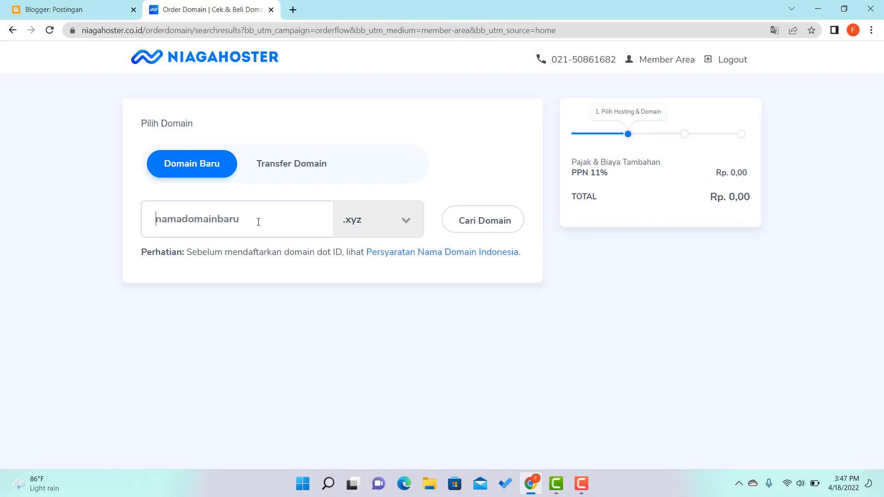
{"action": "left_click", "coordinate": [407, 220]}
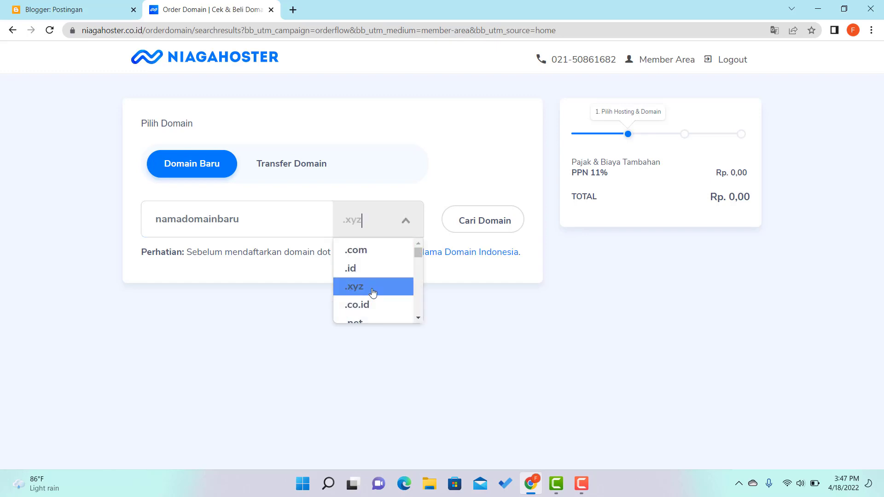
{"action": "scroll", "coordinate": [373, 293], "scroll_direction": "down", "scroll_amount": 6}
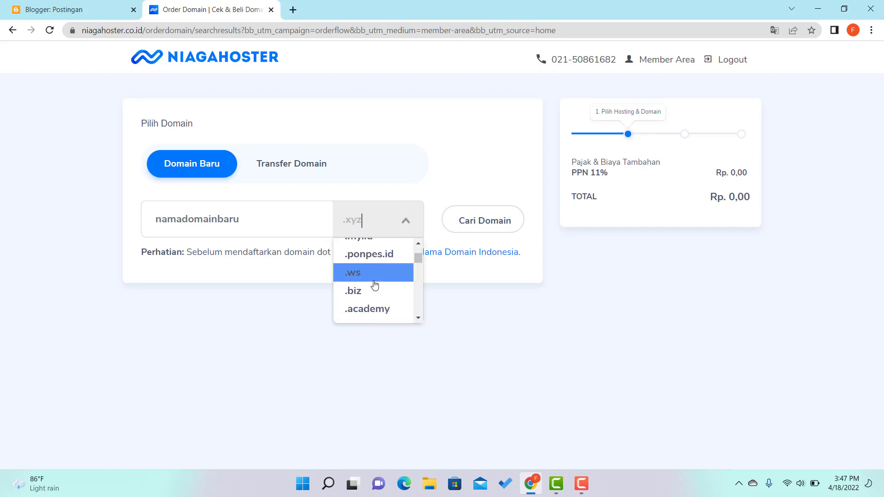
{"action": "scroll", "coordinate": [375, 285], "scroll_direction": "up", "scroll_amount": 6}
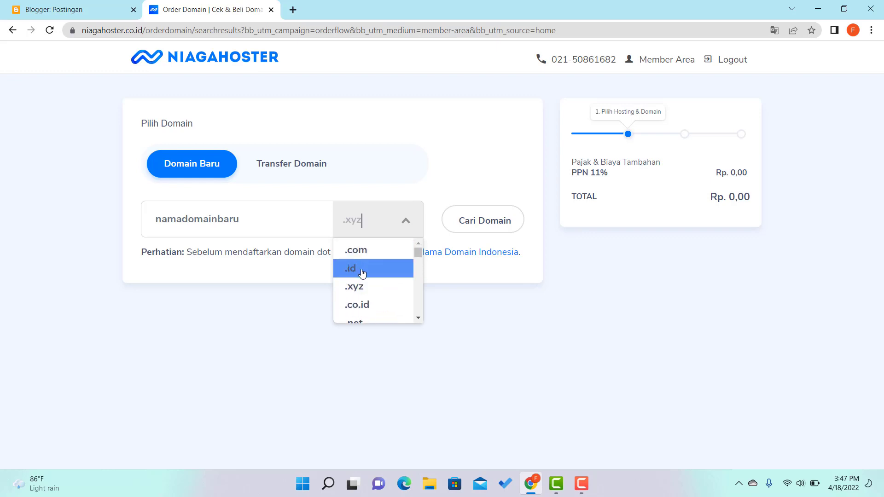
{"action": "left_click", "coordinate": [361, 286]}
{"action": "left_click", "coordinate": [263, 226]}
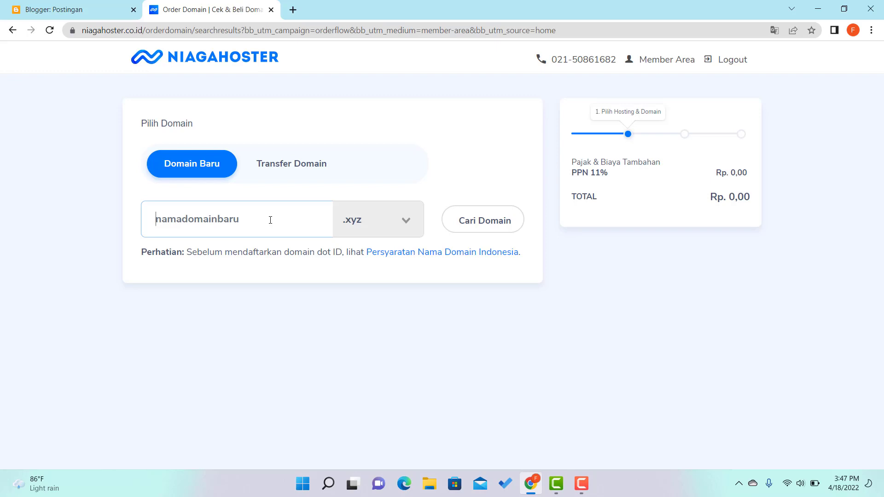
{"action": "type", "text": "twibbonqu"}
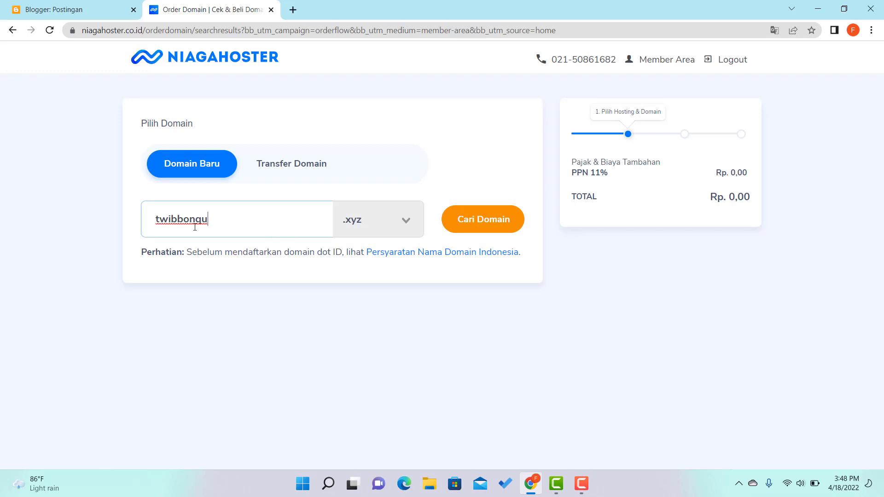
Check twibbonqu.xyz availability at Rp 18.000 and review alternative extension prices and renewal info.
{"action": "left_click", "coordinate": [492, 229]}
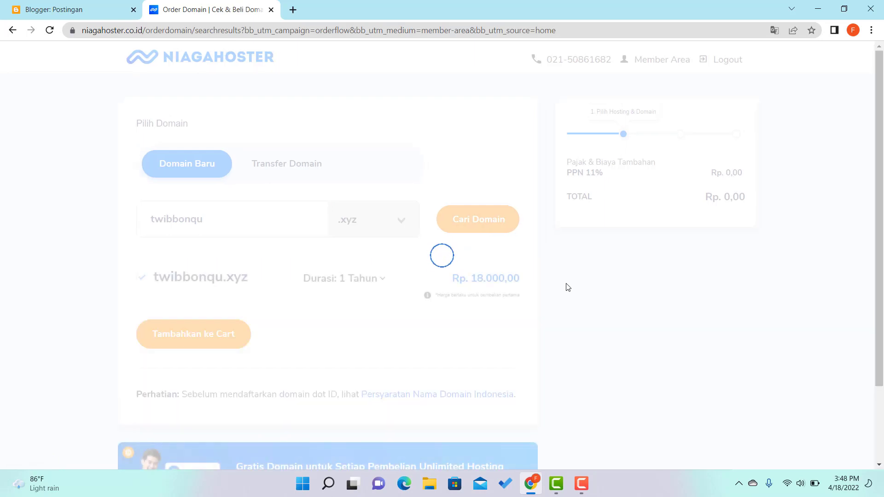
{"action": "scroll", "coordinate": [563, 284], "scroll_direction": "down", "scroll_amount": 4}
{"action": "scroll", "coordinate": [546, 273], "scroll_direction": "up", "scroll_amount": 3}
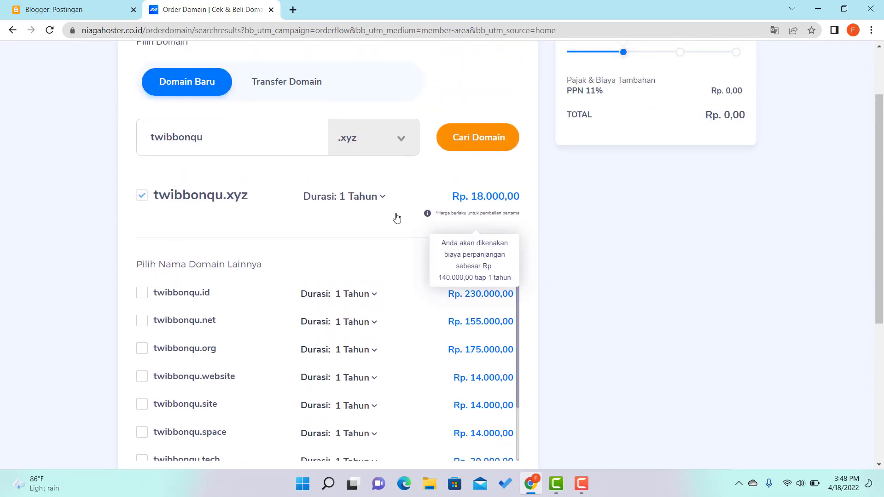
{"action": "mouse_move", "coordinate": [474, 197]}
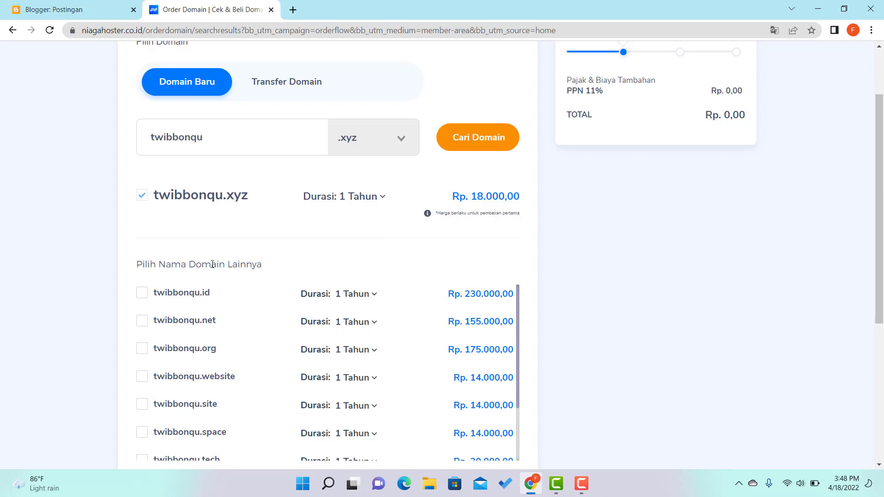
{"action": "scroll", "coordinate": [313, 269], "scroll_direction": "down", "scroll_amount": 1}
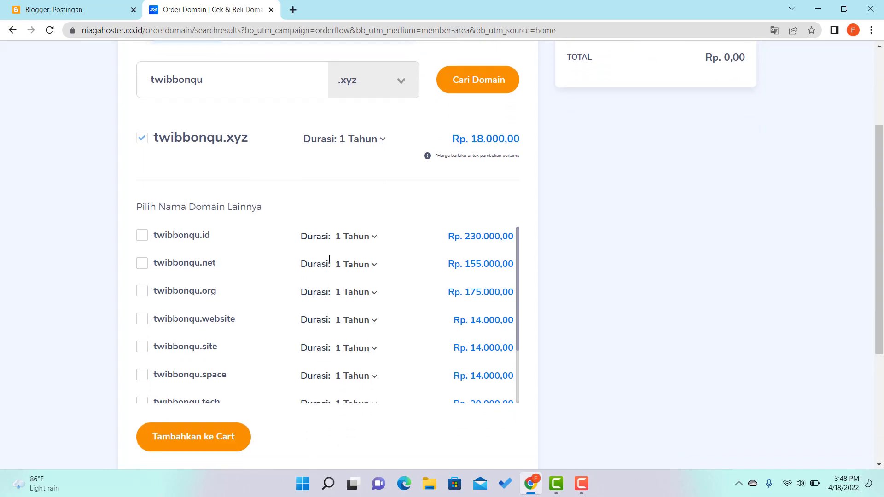
{"action": "scroll", "coordinate": [329, 259], "scroll_direction": "down", "scroll_amount": 1}
{"action": "scroll", "coordinate": [329, 259], "scroll_direction": "up", "scroll_amount": 3}
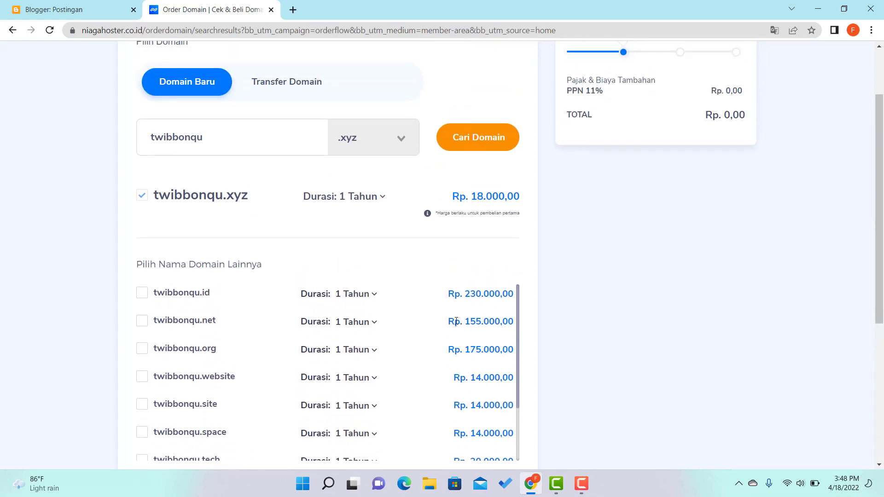
{"action": "scroll", "coordinate": [454, 321], "scroll_direction": "down", "scroll_amount": 1}
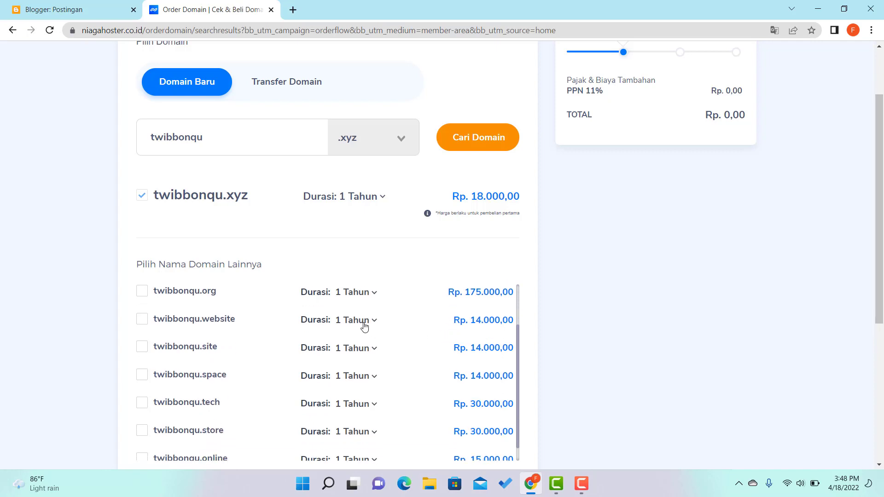
{"action": "scroll", "coordinate": [431, 357], "scroll_direction": "down", "scroll_amount": 2}
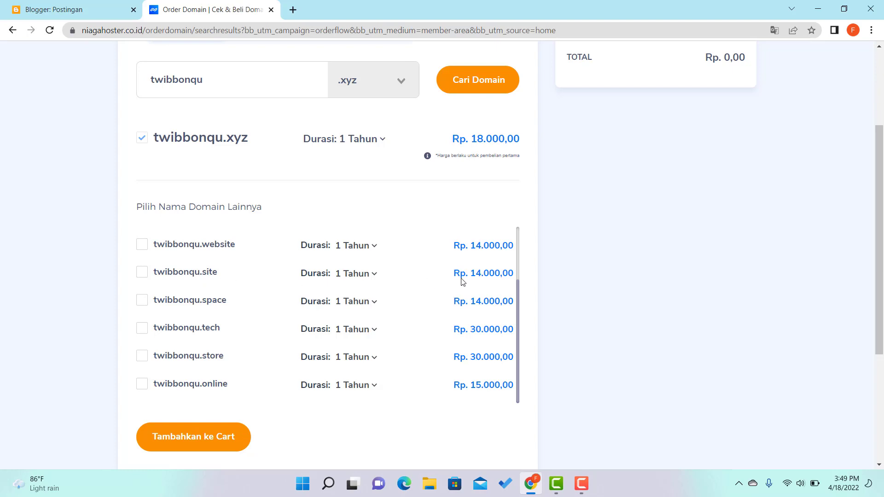
{"action": "scroll", "coordinate": [256, 282], "scroll_direction": "up", "scroll_amount": 2}
{"action": "scroll", "coordinate": [276, 300], "scroll_direction": "up", "scroll_amount": 1}
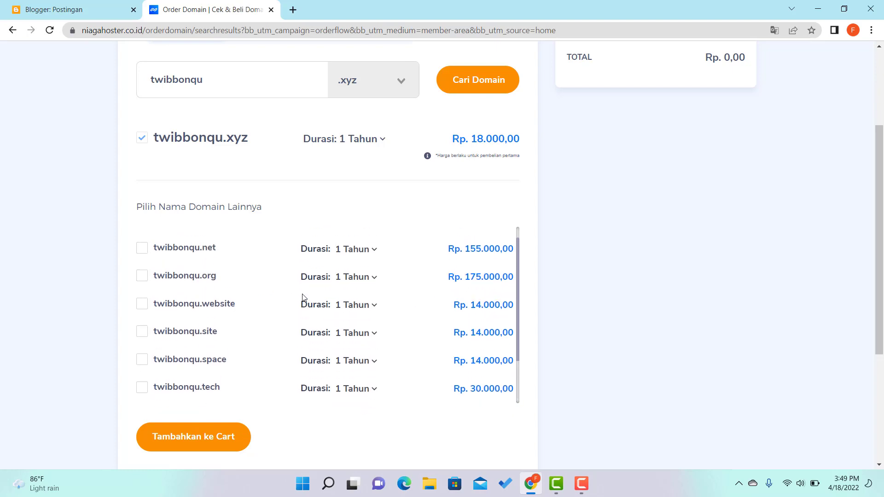
{"action": "scroll", "coordinate": [296, 296], "scroll_direction": "up", "scroll_amount": 1}
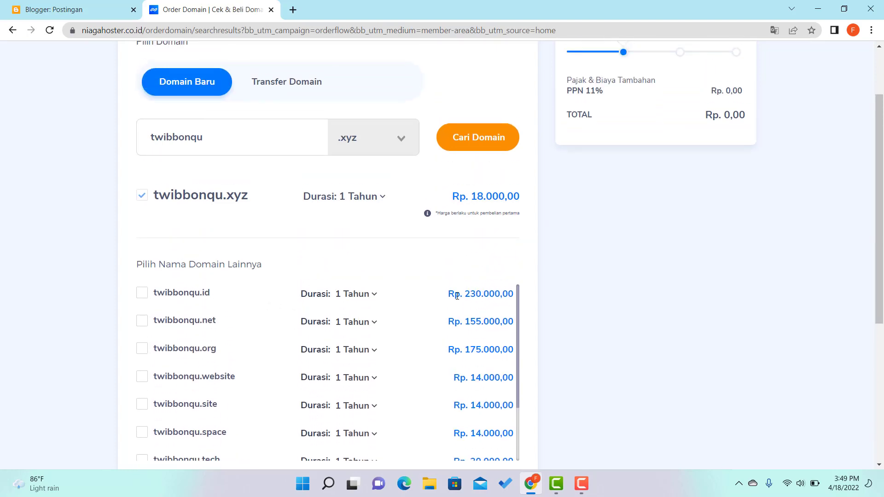
{"action": "scroll", "coordinate": [435, 318], "scroll_direction": "down", "scroll_amount": 3}
{"action": "scroll", "coordinate": [416, 319], "scroll_direction": "down", "scroll_amount": 2}
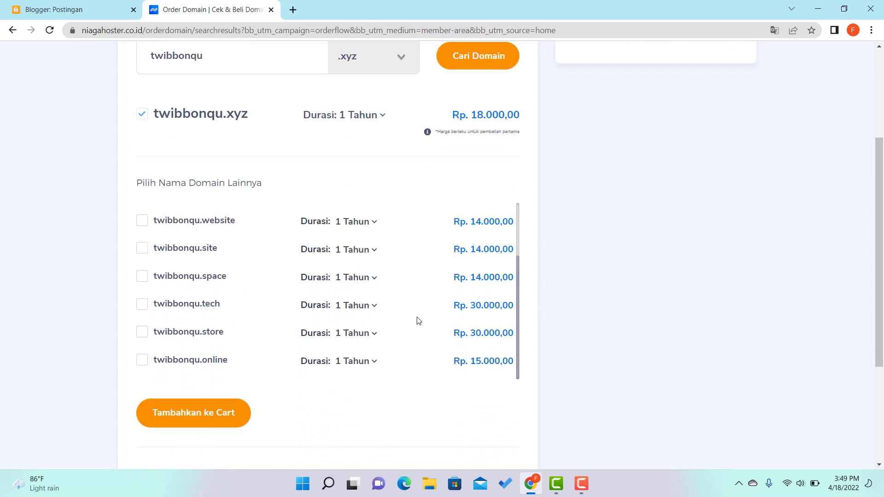
{"action": "scroll", "coordinate": [337, 290], "scroll_direction": "down", "scroll_amount": 1}
{"action": "scroll", "coordinate": [571, 297], "scroll_direction": "up", "scroll_amount": 3}
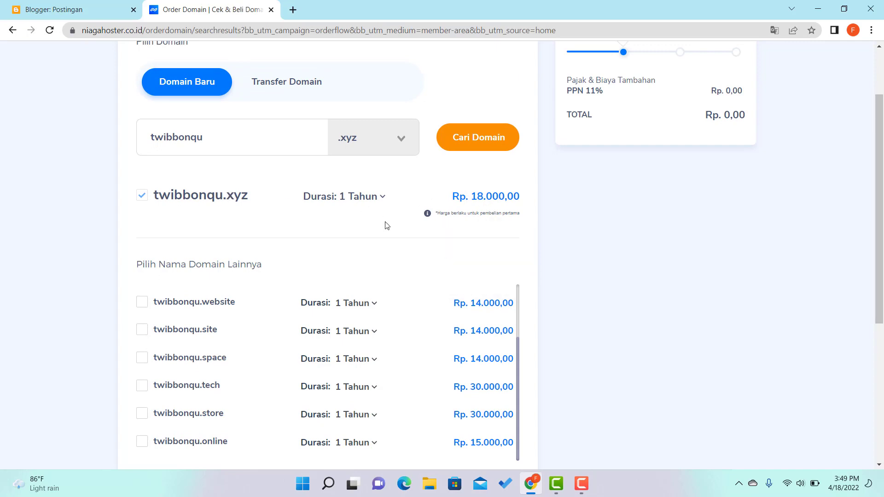
Switch the extension to .com and re-check twibbonqu.com availability.
{"action": "left_click", "coordinate": [400, 142]}
{"action": "left_click", "coordinate": [371, 167]}
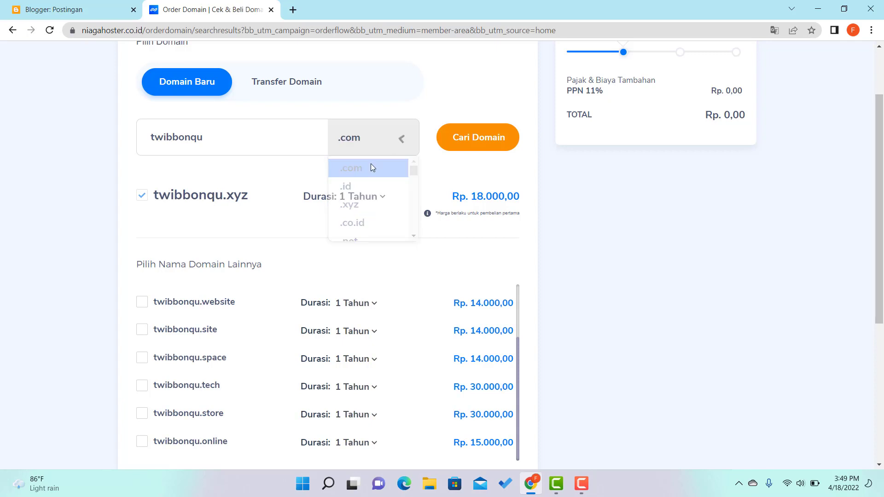
{"action": "left_click", "coordinate": [483, 144]}
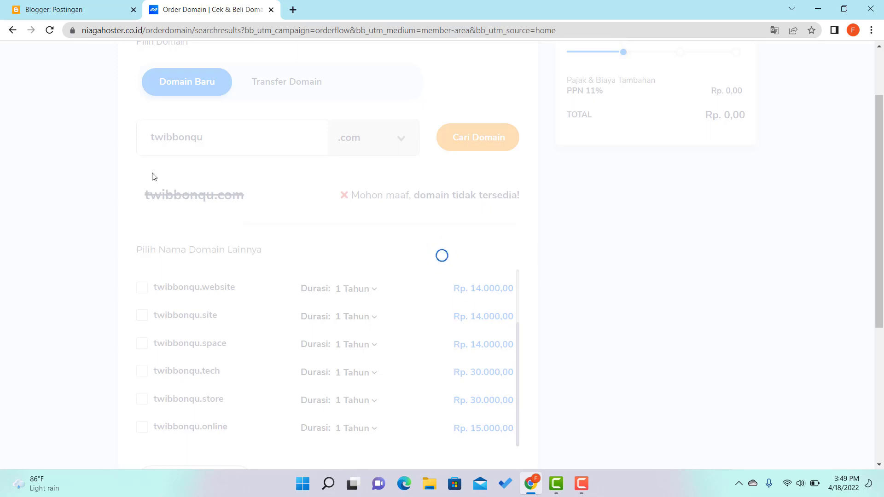
Switch back to .xyz and re-search, confirming twibbonqu.xyz available at Rp. 18.000,00 per year.
{"action": "scroll", "coordinate": [151, 152], "scroll_direction": "down", "scroll_amount": 2}
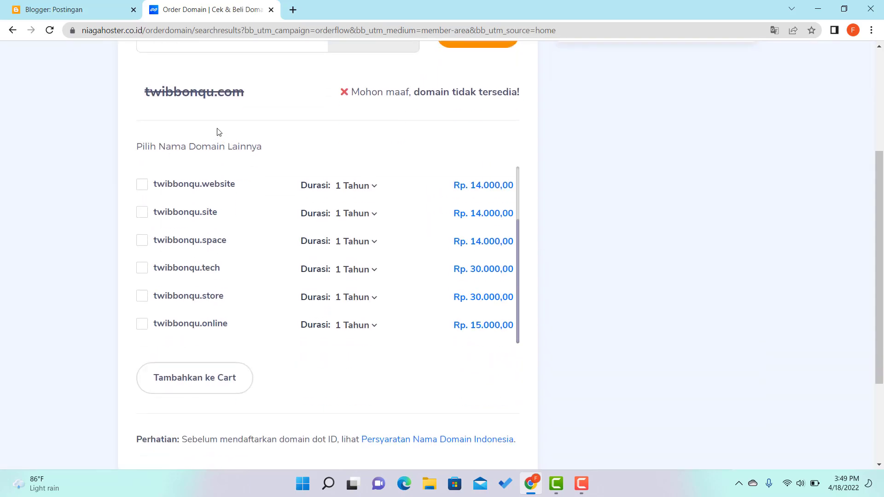
{"action": "scroll", "coordinate": [217, 132], "scroll_direction": "up", "scroll_amount": 1}
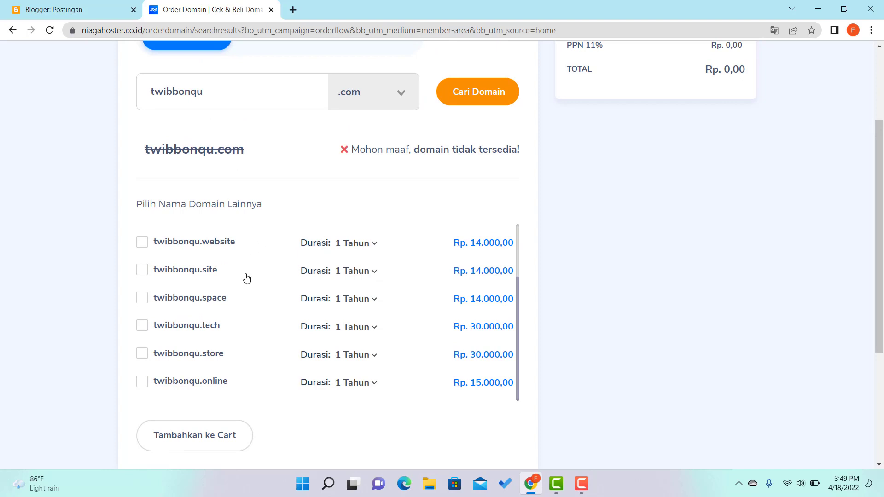
{"action": "scroll", "coordinate": [245, 276], "scroll_direction": "down", "scroll_amount": 1}
{"action": "scroll", "coordinate": [240, 255], "scroll_direction": "up", "scroll_amount": 1}
{"action": "scroll", "coordinate": [240, 254], "scroll_direction": "down", "scroll_amount": 1}
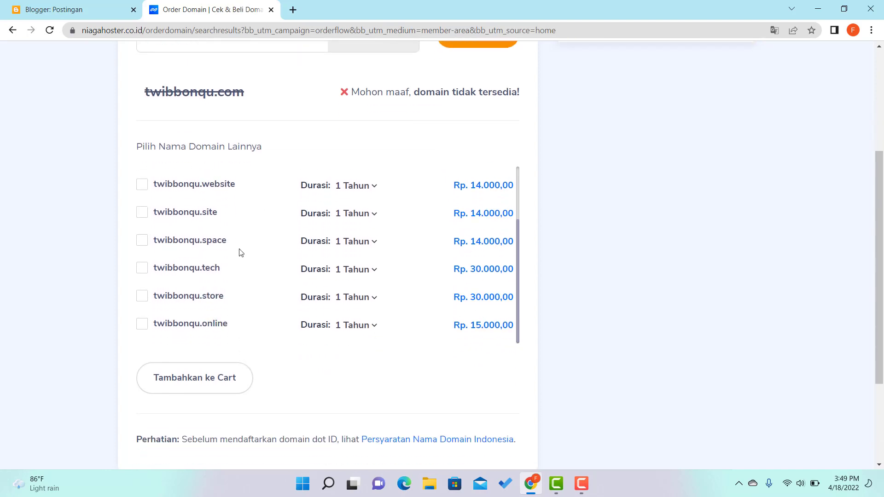
{"action": "scroll", "coordinate": [457, 234], "scroll_direction": "up", "scroll_amount": 4}
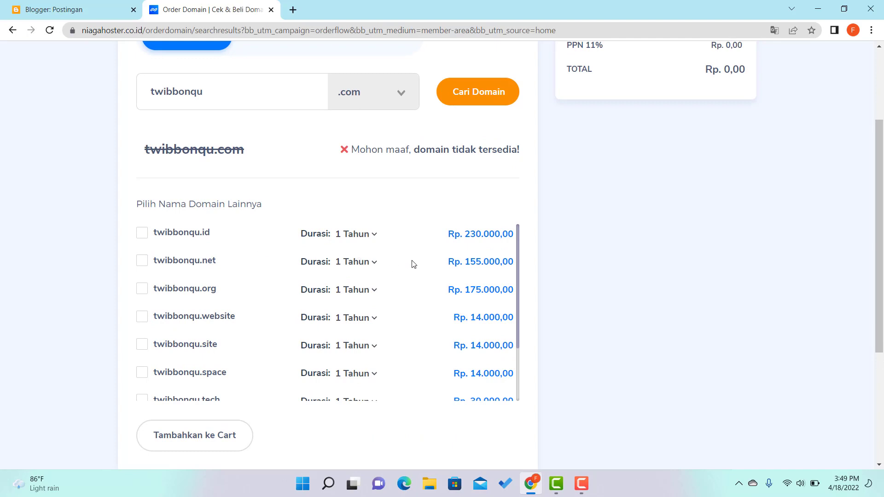
{"action": "scroll", "coordinate": [322, 290], "scroll_direction": "down", "scroll_amount": 1}
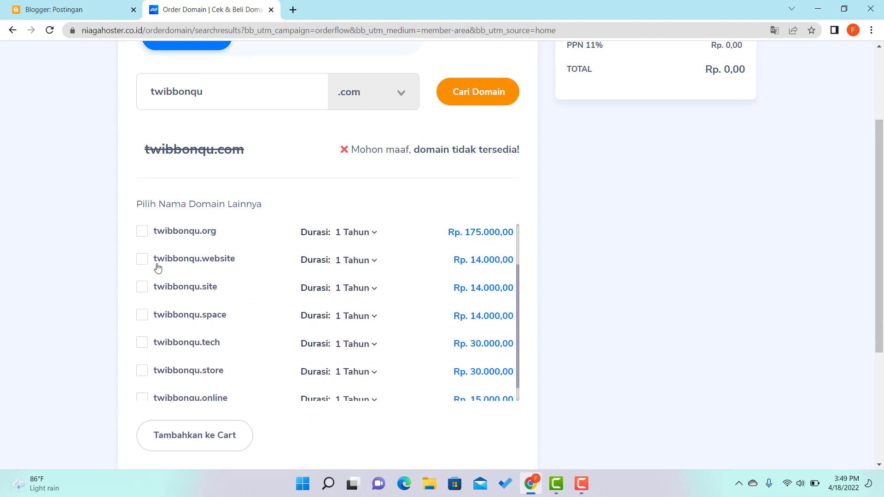
{"action": "scroll", "coordinate": [247, 314], "scroll_direction": "down", "scroll_amount": 1}
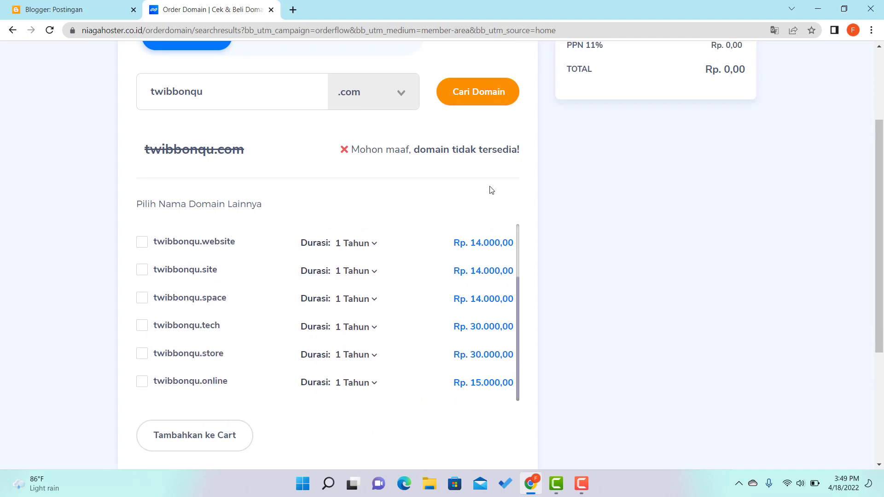
{"action": "scroll", "coordinate": [492, 191], "scroll_direction": "up", "scroll_amount": 1}
{"action": "left_click", "coordinate": [368, 152]}
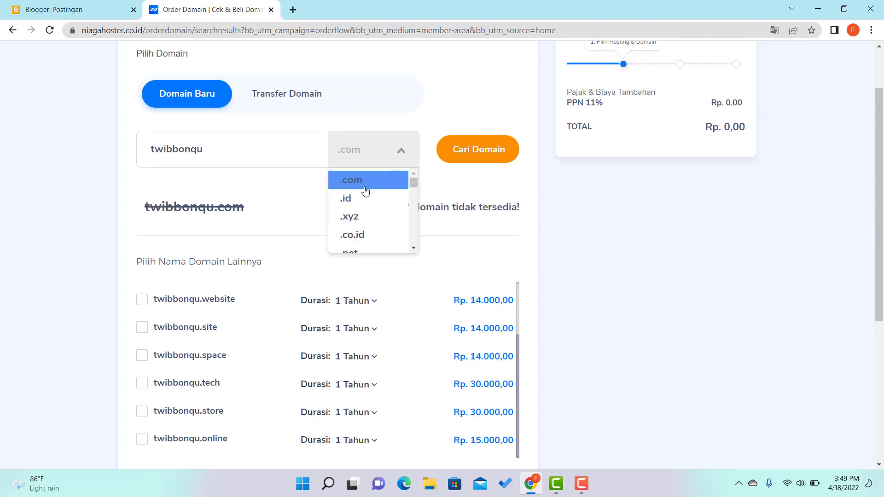
{"action": "left_click", "coordinate": [354, 217]}
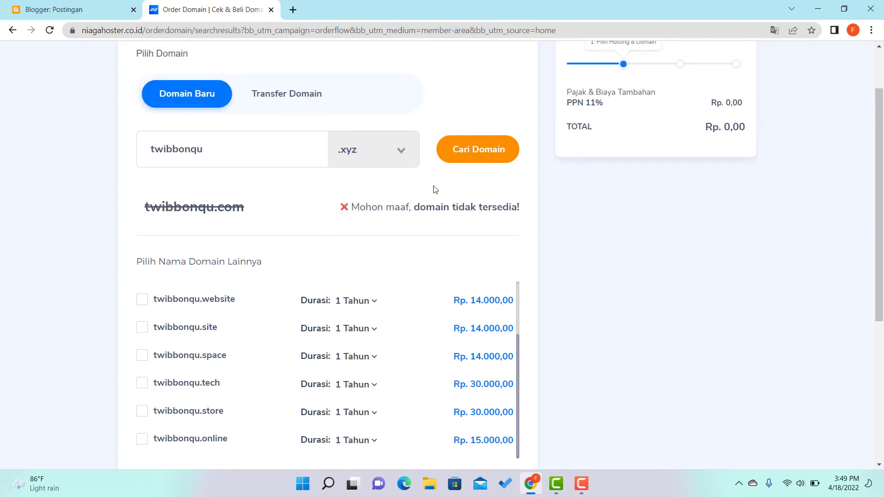
{"action": "left_click", "coordinate": [482, 152]}
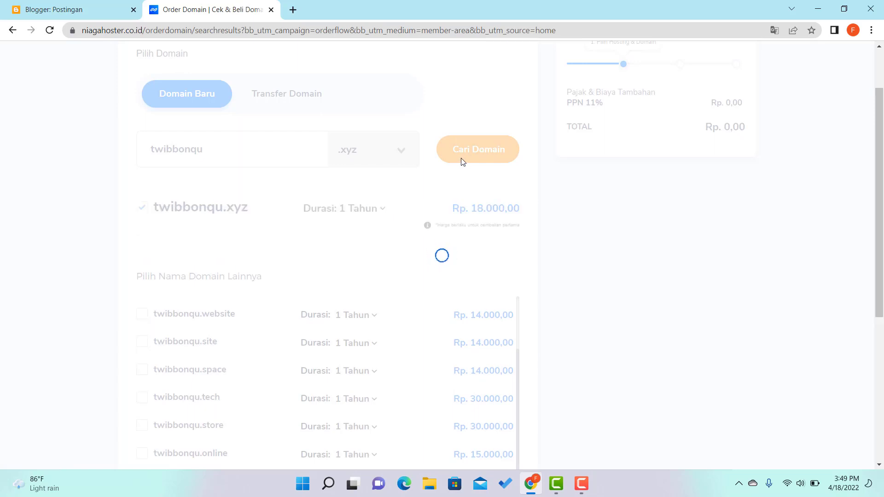
{"action": "scroll", "coordinate": [453, 172], "scroll_direction": "down", "scroll_amount": 3}
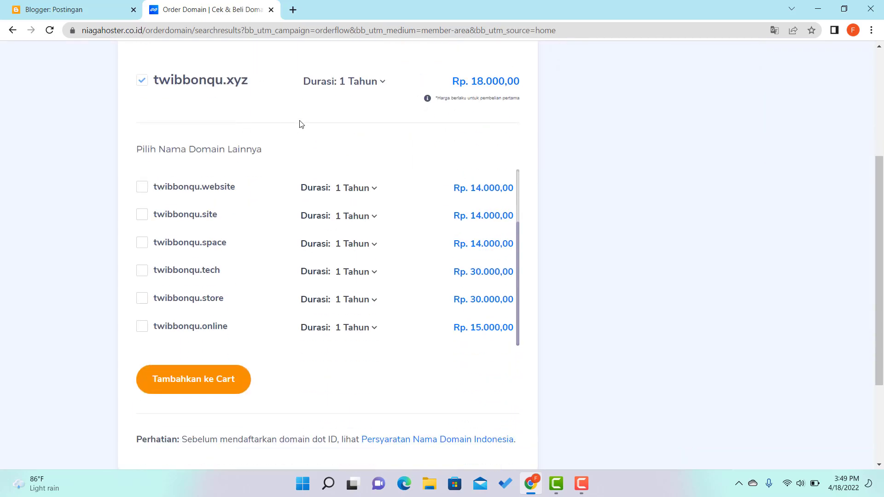
{"action": "scroll", "coordinate": [299, 125], "scroll_direction": "up", "scroll_amount": 1}
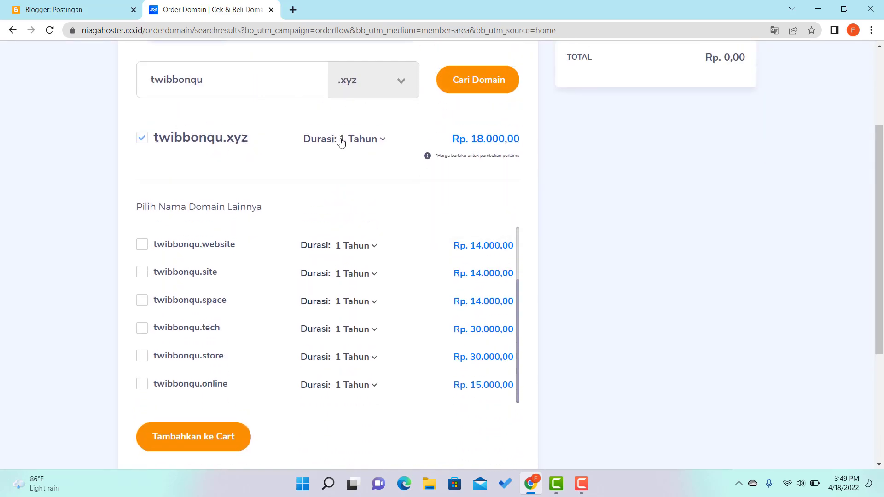
Add twibbonqu.xyz to the cart without hosting (Rp. 19.980,00) and continue to checkout.
{"action": "scroll", "coordinate": [602, 242], "scroll_direction": "down", "scroll_amount": 2}
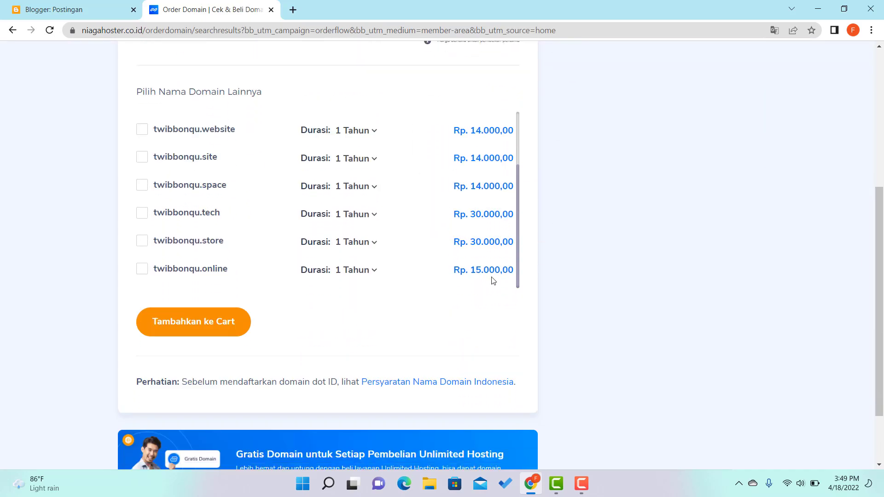
{"action": "left_click", "coordinate": [184, 325]}
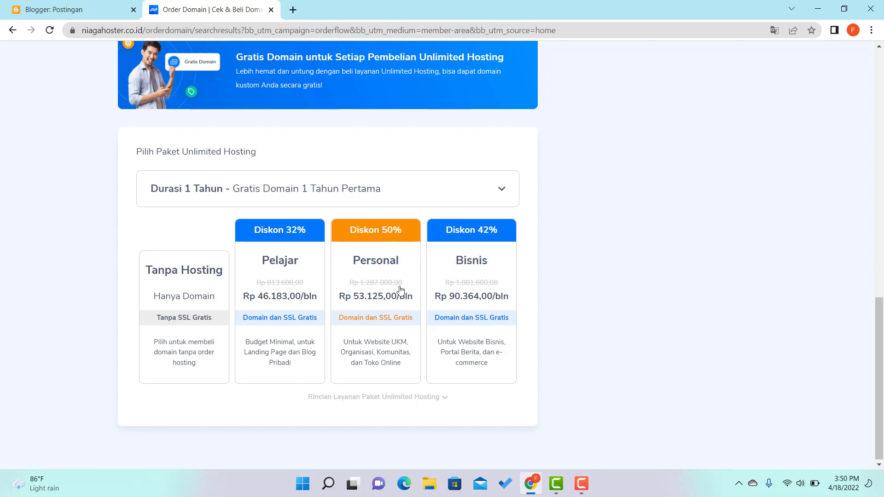
{"action": "left_click", "coordinate": [179, 281]}
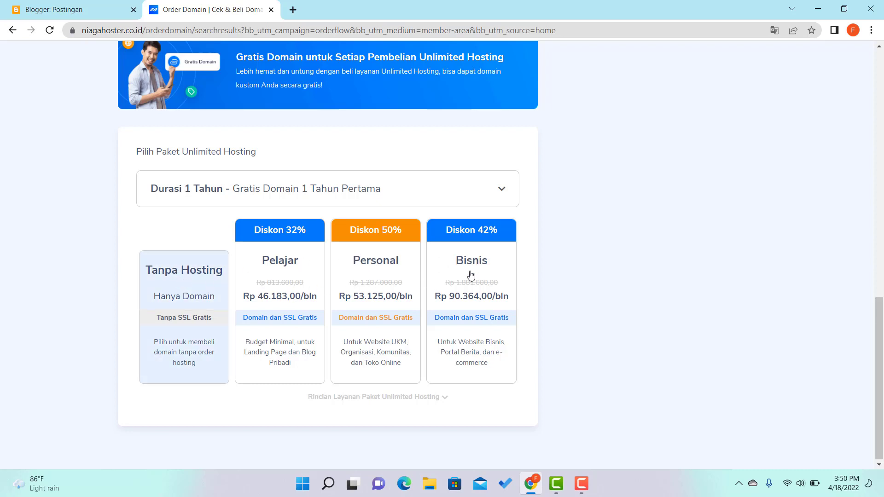
{"action": "scroll", "coordinate": [465, 278], "scroll_direction": "up", "scroll_amount": 4}
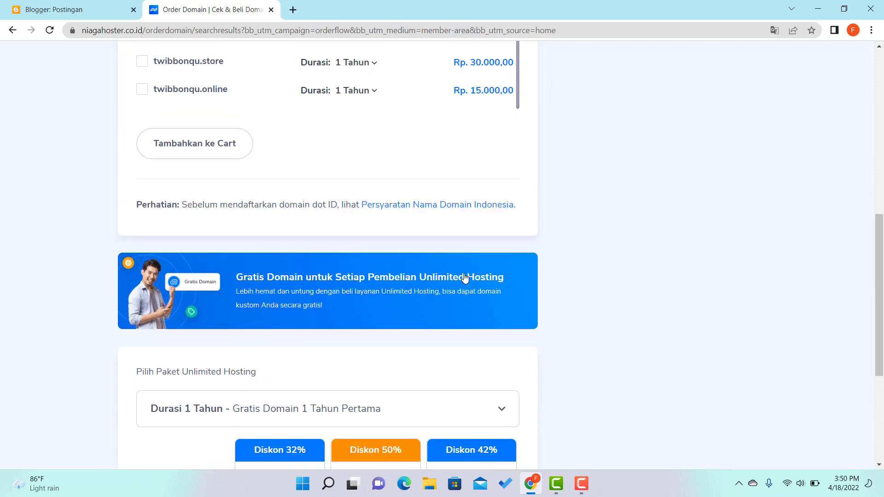
{"action": "scroll", "coordinate": [465, 278], "scroll_direction": "down", "scroll_amount": 4}
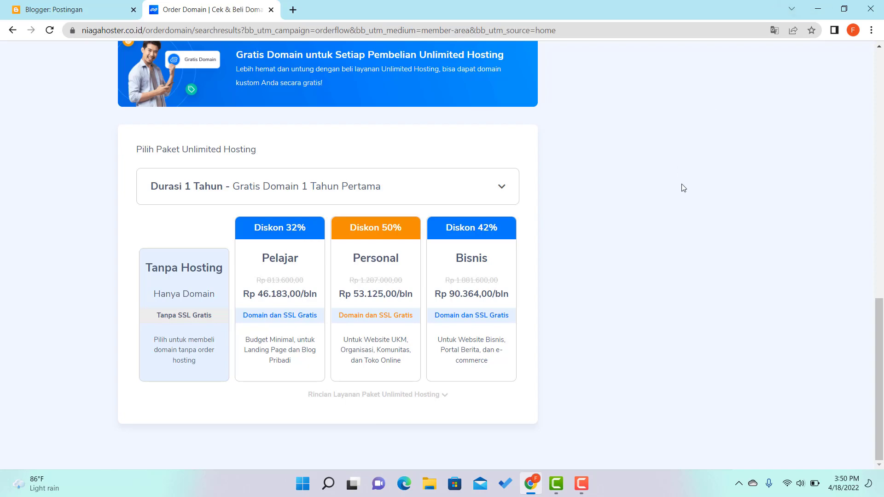
{"action": "scroll", "coordinate": [686, 186], "scroll_direction": "up", "scroll_amount": 6}
{"action": "scroll", "coordinate": [698, 182], "scroll_direction": "up", "scroll_amount": 7}
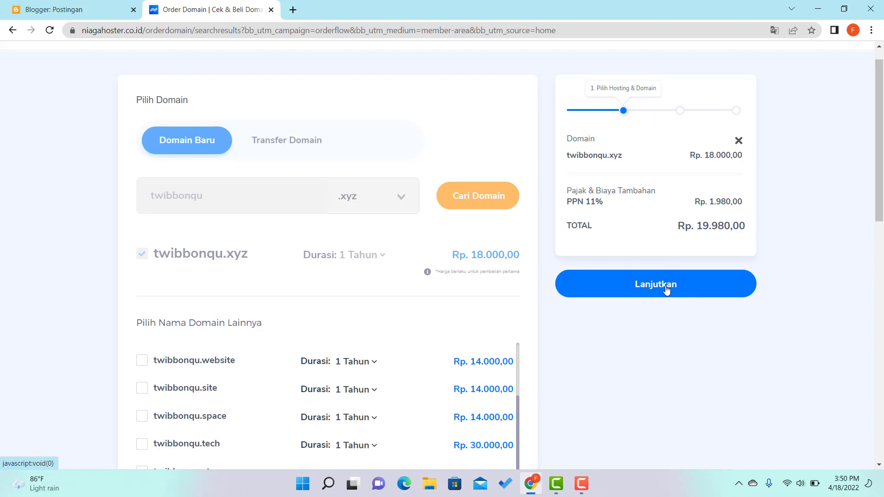
{"action": "left_click", "coordinate": [666, 289]}
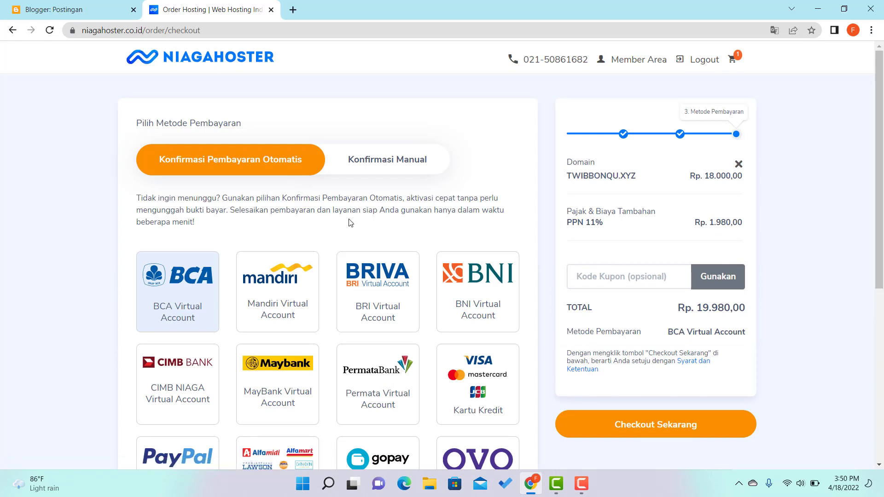
Choose DANA as the payment method instead of BCA Virtual Account.
{"action": "scroll", "coordinate": [332, 272], "scroll_direction": "down", "scroll_amount": 1}
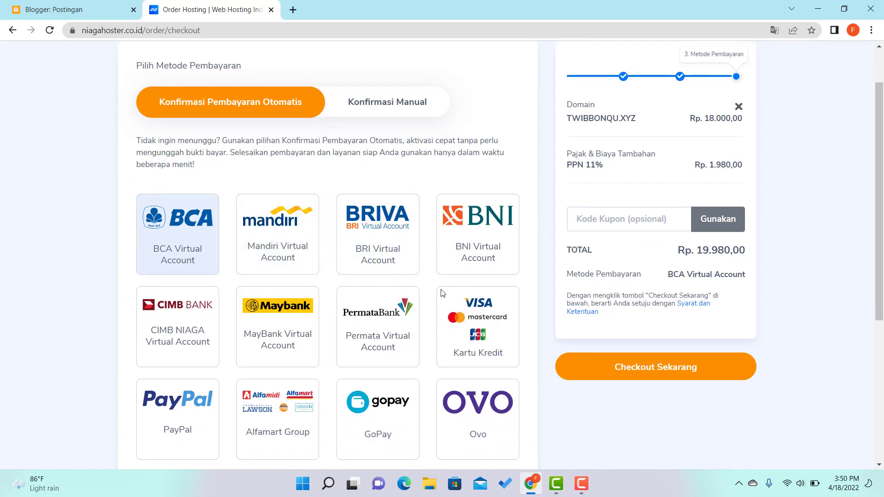
{"action": "scroll", "coordinate": [351, 367], "scroll_direction": "down", "scroll_amount": 1}
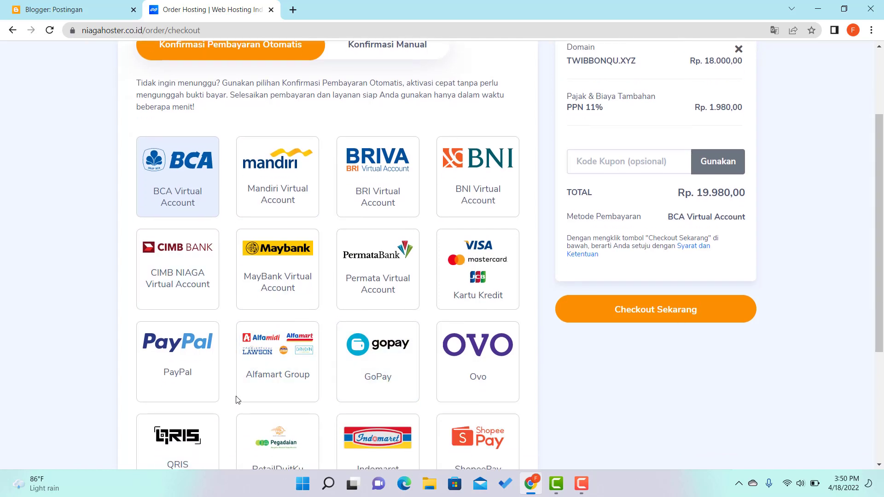
{"action": "scroll", "coordinate": [237, 398], "scroll_direction": "down", "scroll_amount": 1}
{"action": "scroll", "coordinate": [331, 332], "scroll_direction": "down", "scroll_amount": 2}
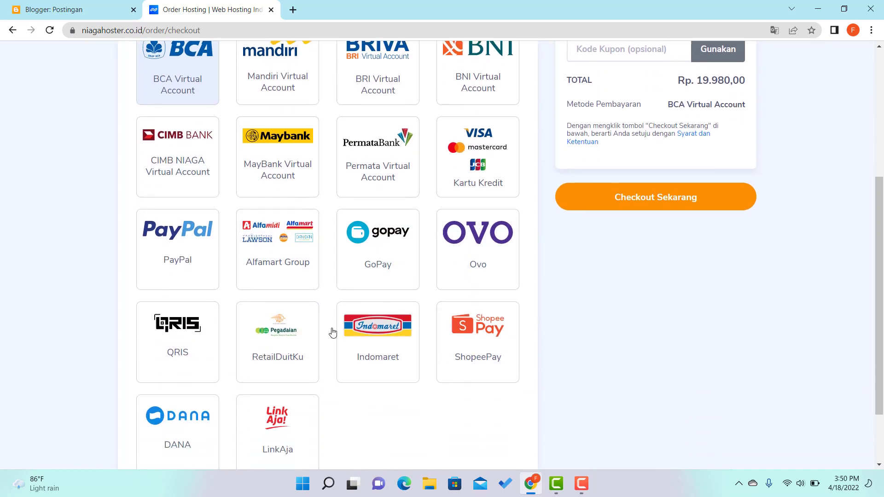
{"action": "mouse_move", "coordinate": [199, 328]}
{"action": "scroll", "coordinate": [570, 367], "scroll_direction": "up", "scroll_amount": 1}
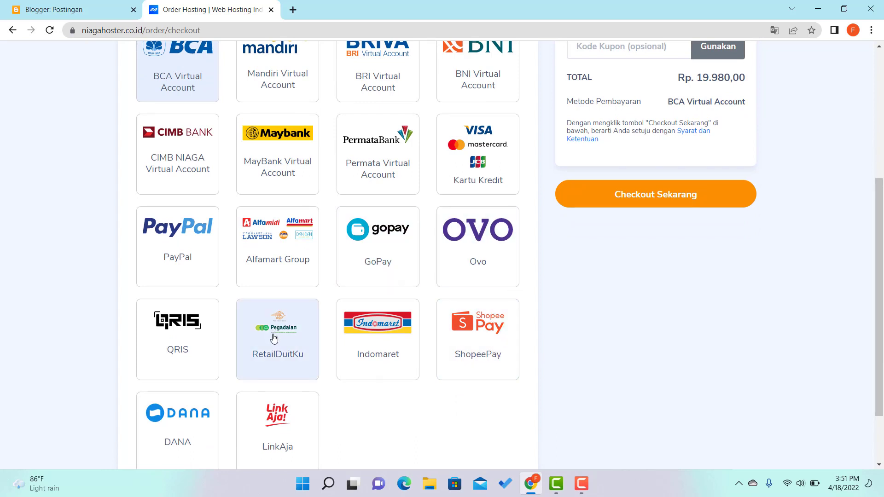
{"action": "scroll", "coordinate": [274, 343], "scroll_direction": "down", "scroll_amount": 1}
{"action": "scroll", "coordinate": [274, 343], "scroll_direction": "down", "scroll_amount": 1}
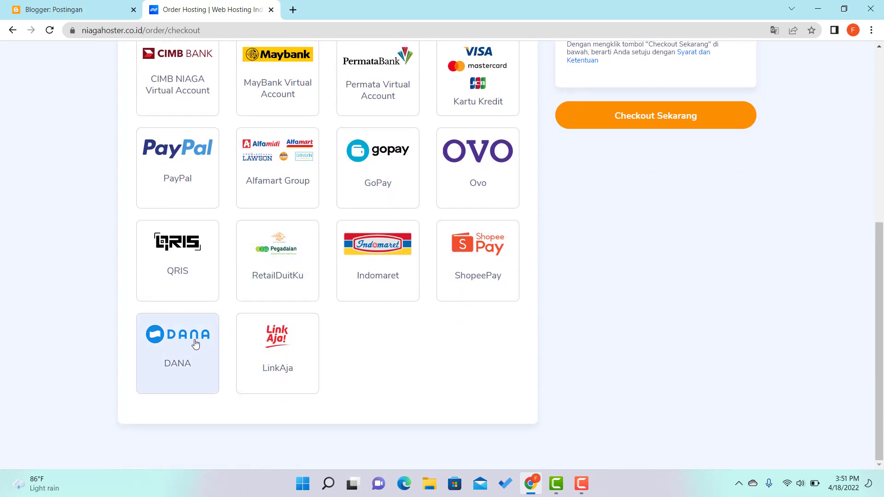
{"action": "scroll", "coordinate": [278, 334], "scroll_direction": "up", "scroll_amount": 1}
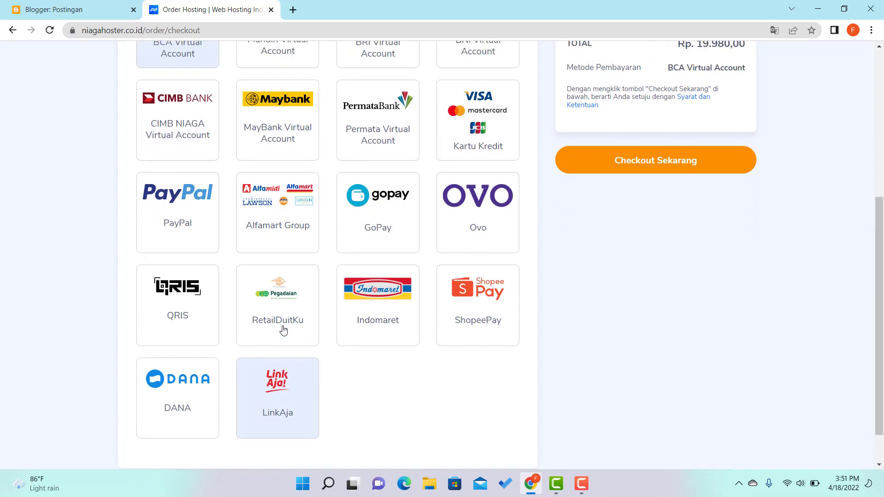
{"action": "scroll", "coordinate": [262, 280], "scroll_direction": "up", "scroll_amount": 1}
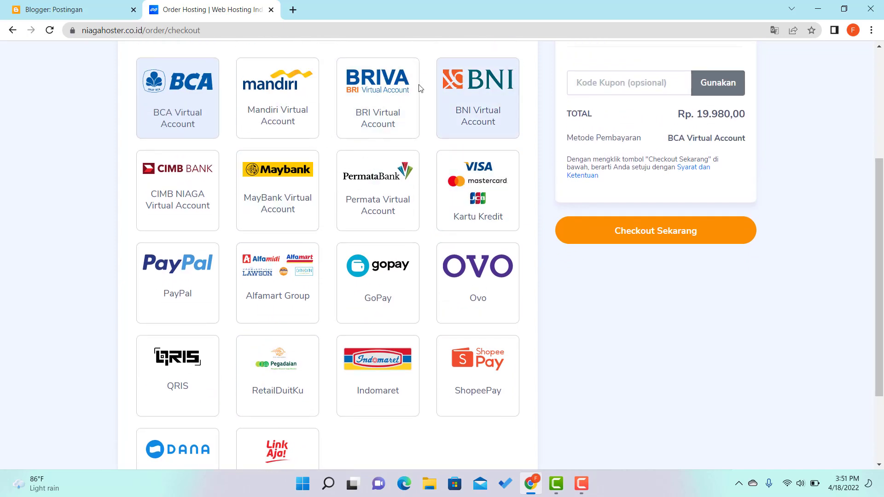
{"action": "scroll", "coordinate": [369, 369], "scroll_direction": "down", "scroll_amount": 1}
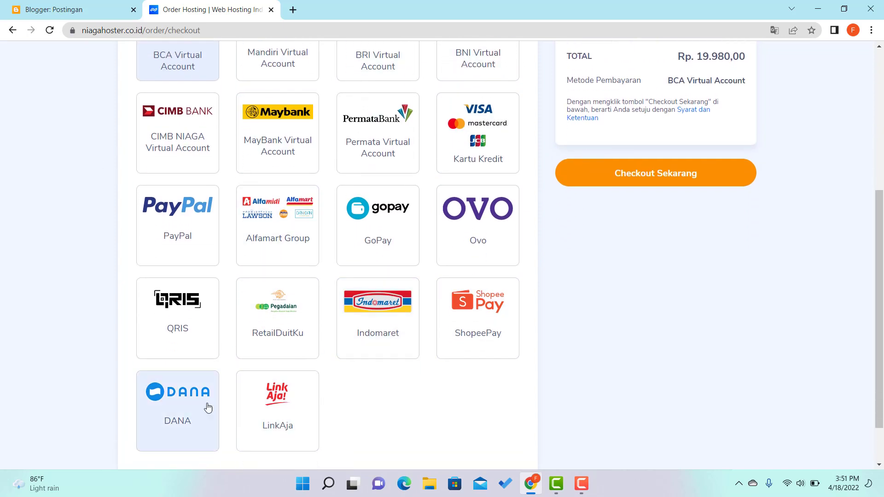
{"action": "scroll", "coordinate": [369, 402], "scroll_direction": "up", "scroll_amount": 4}
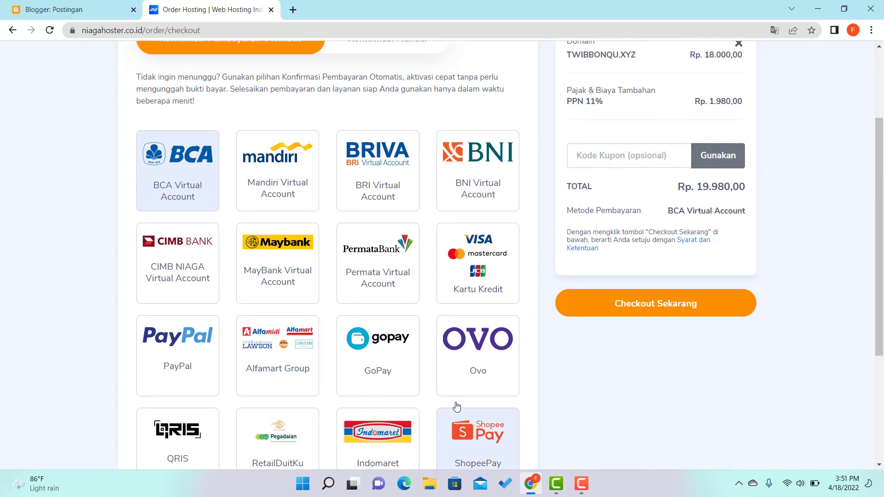
{"action": "scroll", "coordinate": [451, 398], "scroll_direction": "down", "scroll_amount": 5}
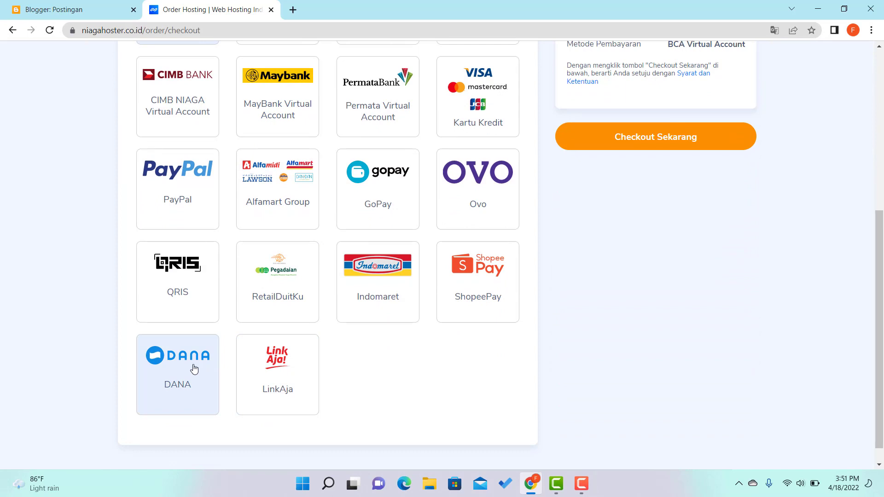
{"action": "left_click", "coordinate": [194, 368]}
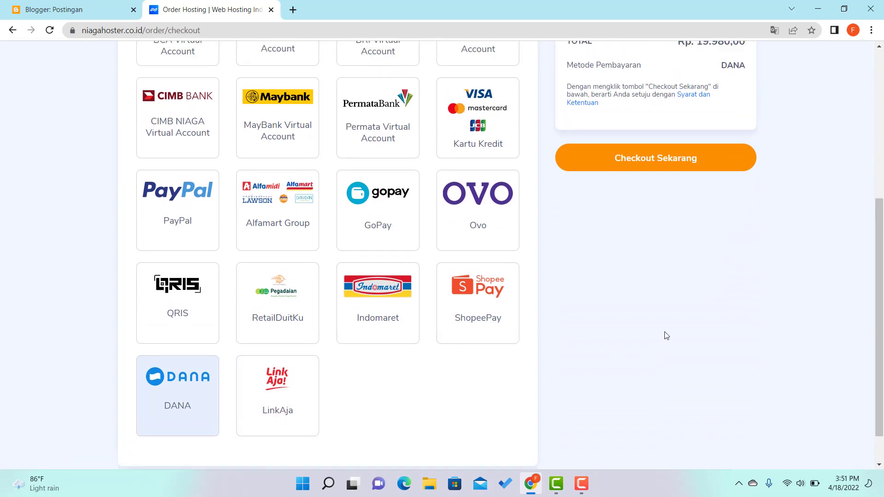
Submit the order with Checkout Sekarang to bring up the Lengkapi Data Anda form.
{"action": "scroll", "coordinate": [666, 336], "scroll_direction": "up", "scroll_amount": 6}
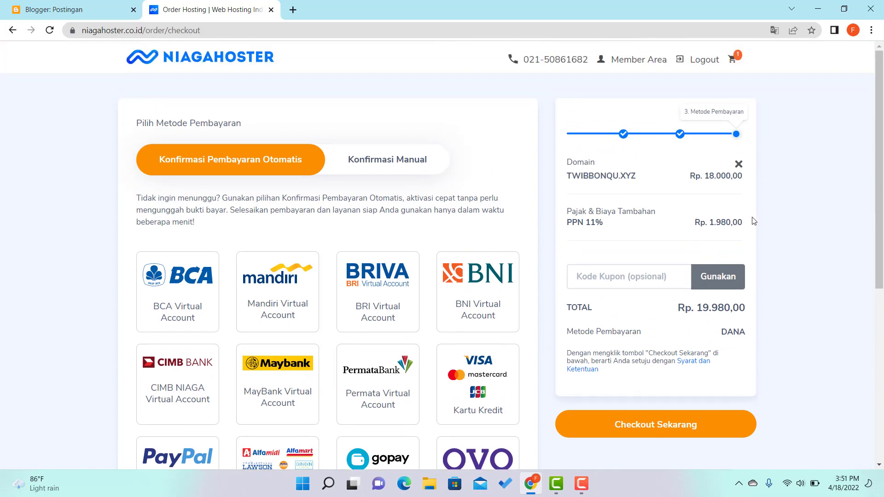
{"action": "left_click", "coordinate": [640, 277]}
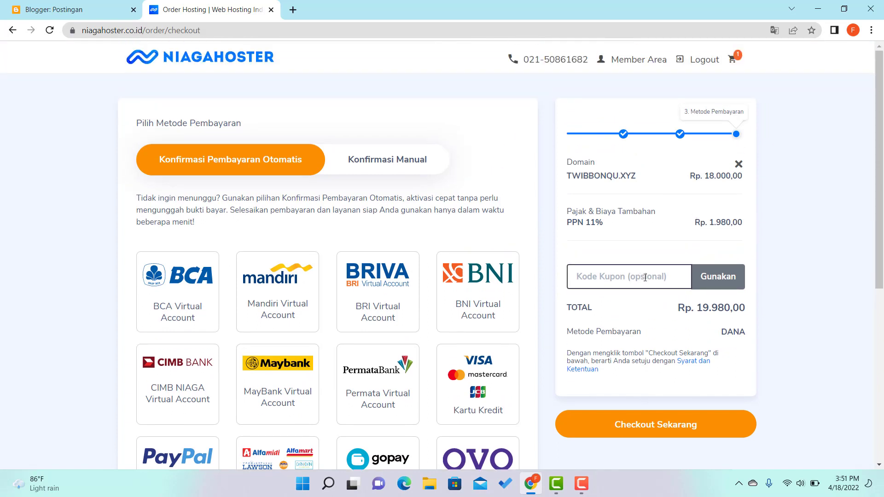
{"action": "left_click", "coordinate": [664, 429]}
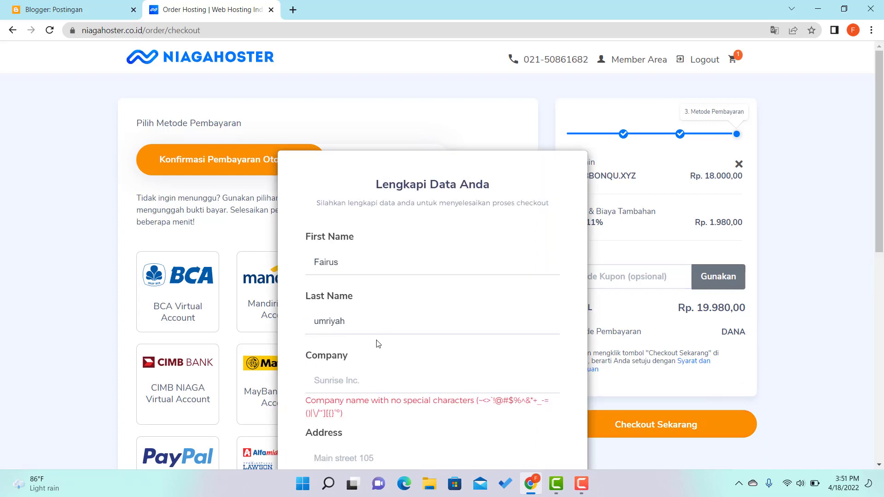
Enter the company name in the buyer-details form.
{"action": "scroll", "coordinate": [377, 344], "scroll_direction": "down", "scroll_amount": 1}
{"action": "scroll", "coordinate": [391, 318], "scroll_direction": "down", "scroll_amount": 1}
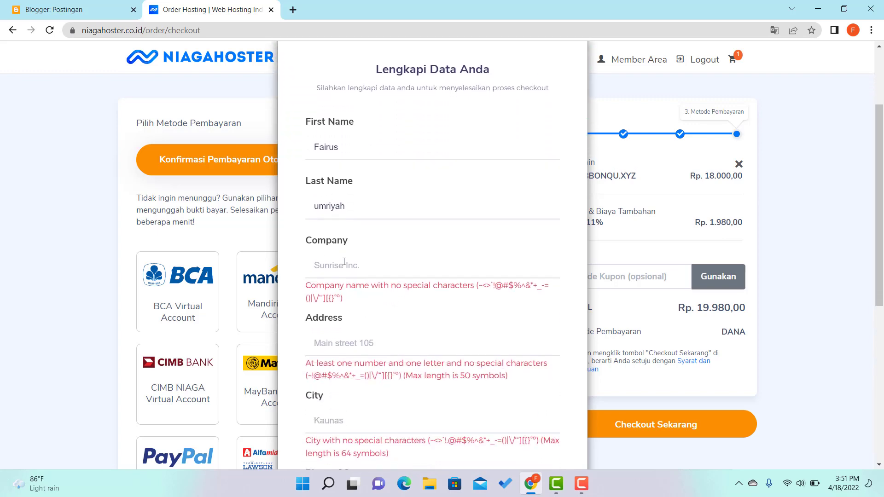
{"action": "scroll", "coordinate": [322, 258], "scroll_direction": "down", "scroll_amount": 7}
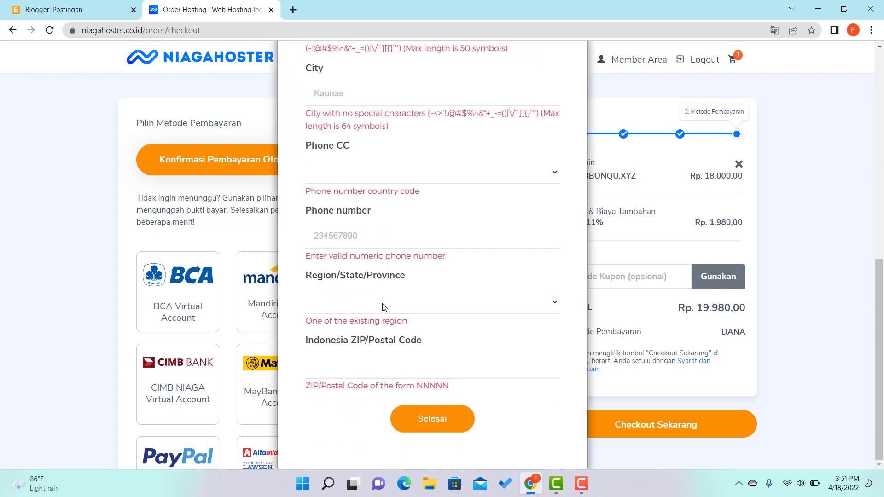
{"action": "scroll", "coordinate": [382, 306], "scroll_direction": "up", "scroll_amount": 9}
{"action": "scroll", "coordinate": [385, 305], "scroll_direction": "down", "scroll_amount": 2}
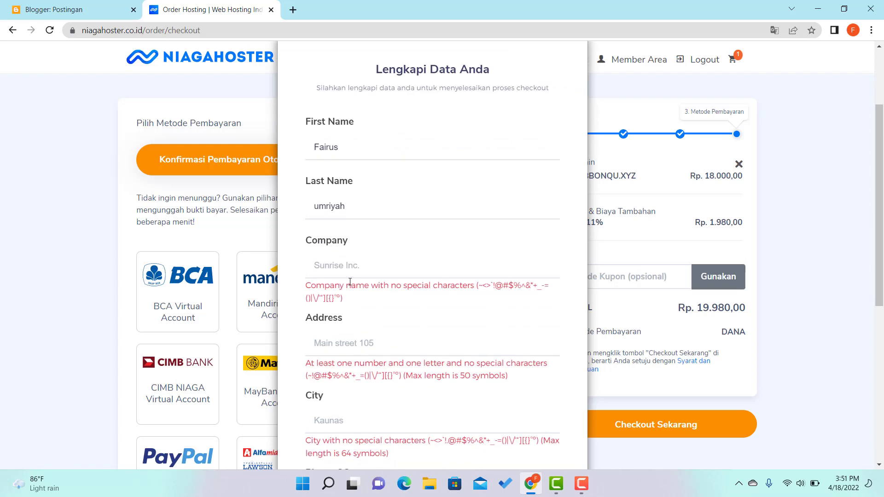
{"action": "left_click", "coordinate": [349, 270]}
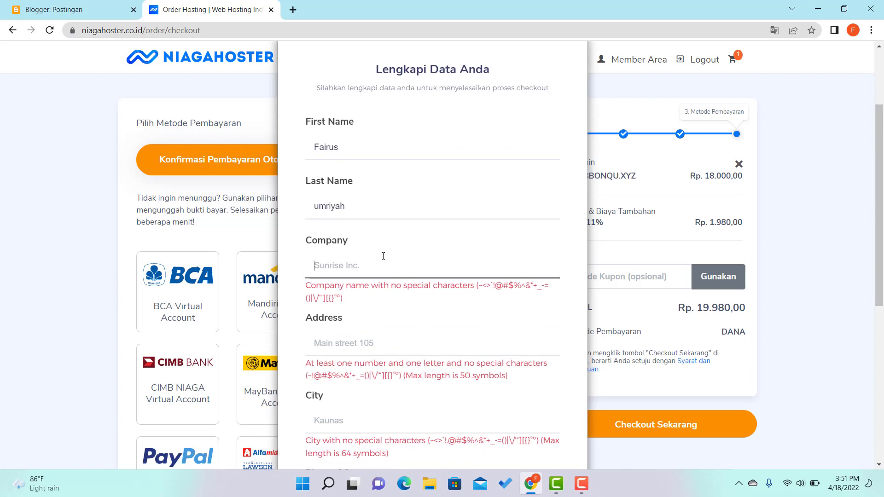
{"action": "type", "text": "magi"}
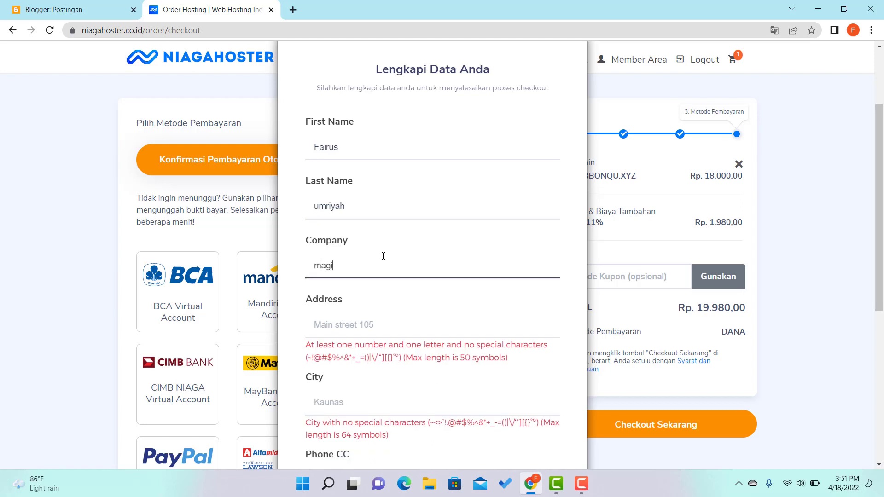
{"action": "type", "text": "stra"}
Enter the street address, removing periods and slashes so it passes validation.
{"action": "left_click", "coordinate": [333, 331]}
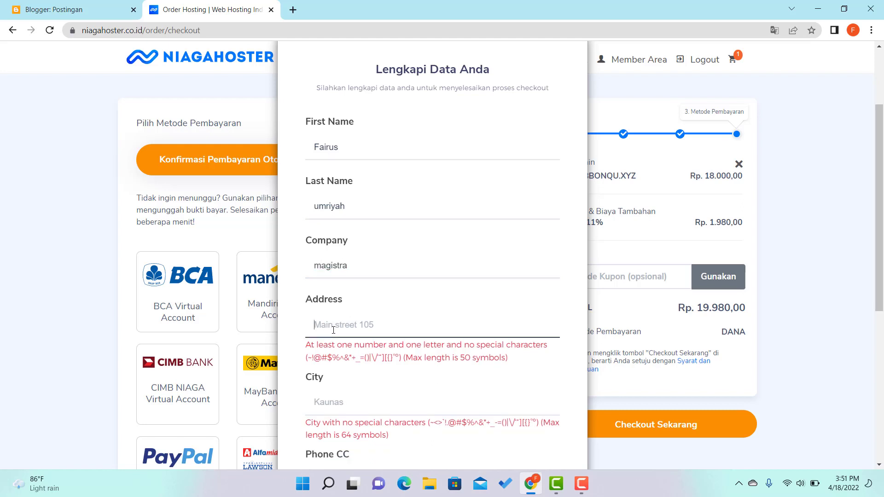
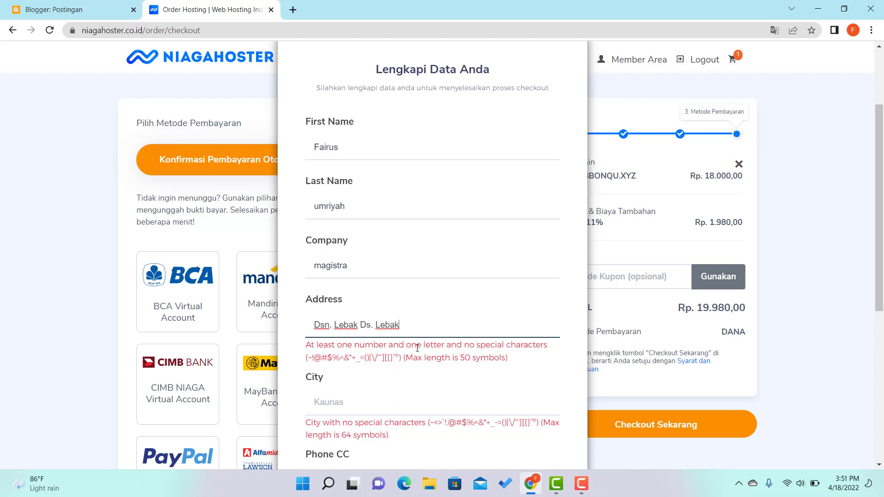
{"action": "left_click", "coordinate": [375, 401]}
{"action": "scroll", "coordinate": [406, 320], "scroll_direction": "down", "scroll_amount": 1}
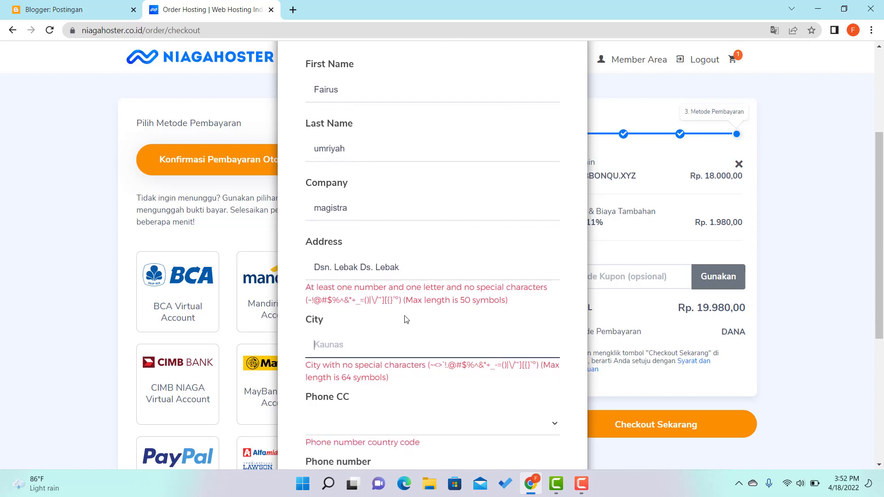
{"action": "left_click", "coordinate": [419, 277]}
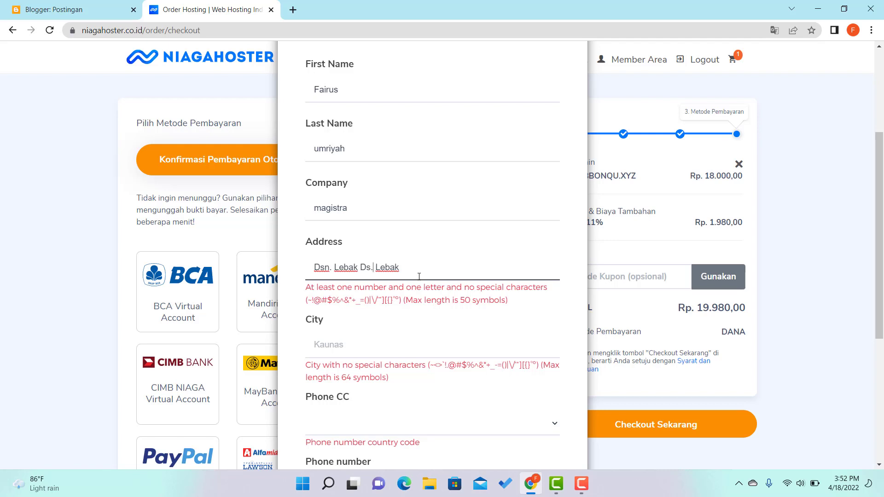
{"action": "key", "text": "BackSpace"}
{"action": "key", "text": "BackSpace"}
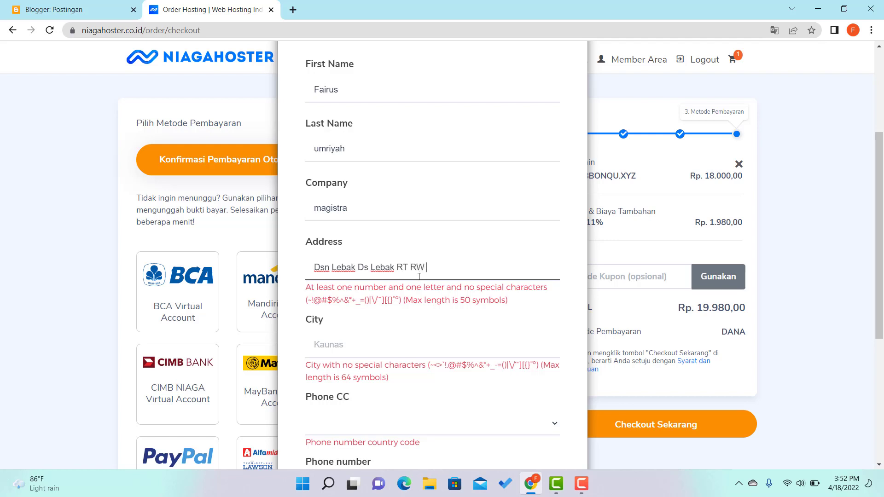
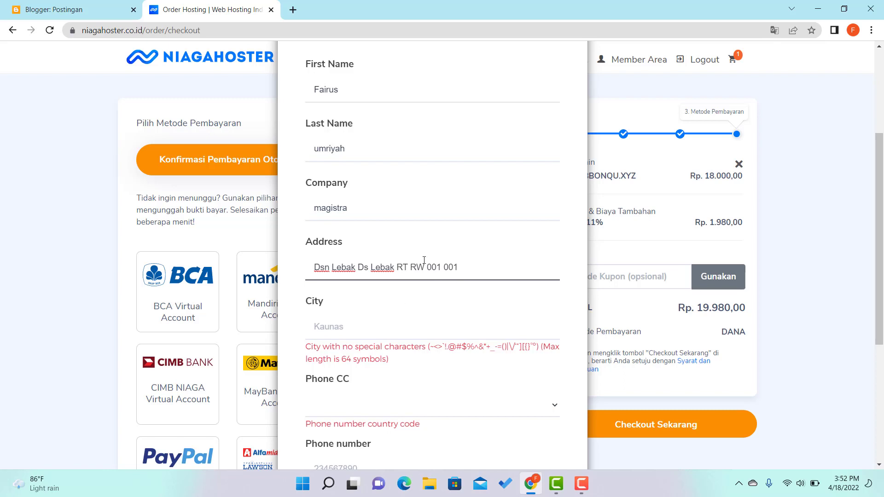
Fill in the city field, correcting a typo in the city name.
{"action": "left_click", "coordinate": [346, 326]}
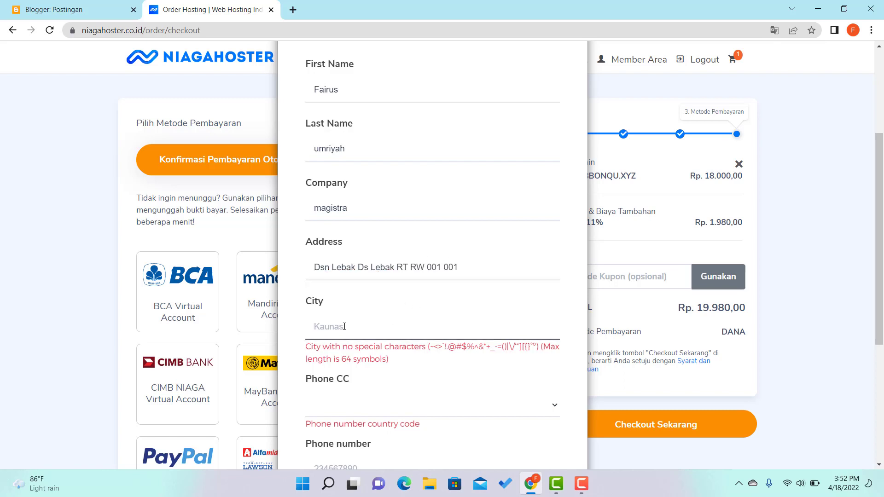
{"action": "type", "text": "greik"}
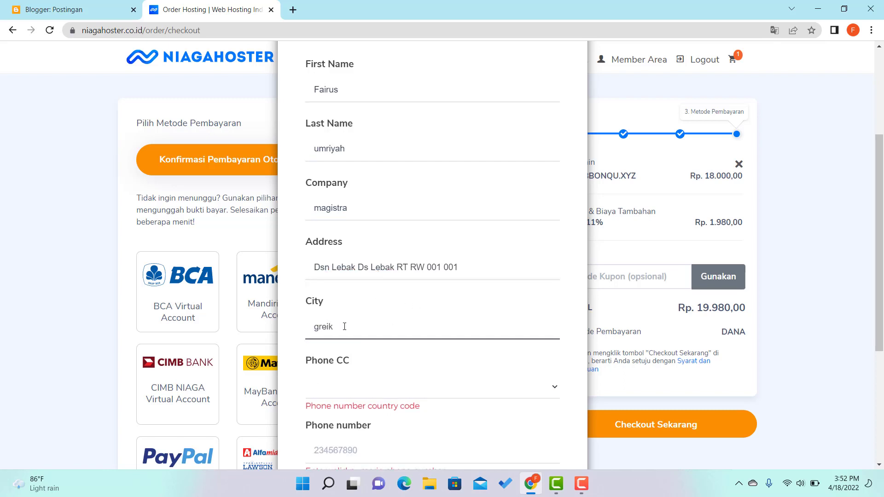
{"action": "key", "text": "BackSpace"}
{"action": "key", "text": "BackSpace"}
{"action": "type", "text": "sik"}
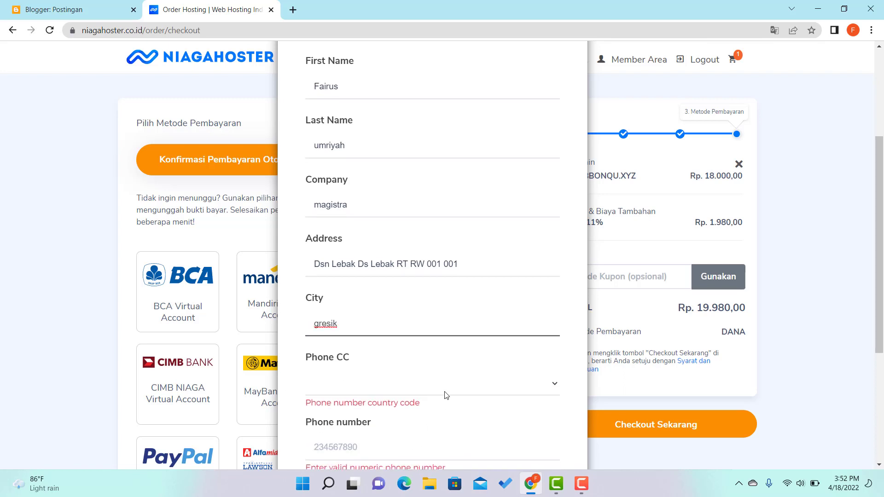
Set the phone country code to +62 (Indonesia) and enter the buyer's phone number.
{"action": "scroll", "coordinate": [447, 394], "scroll_direction": "down", "scroll_amount": 1}
{"action": "left_click", "coordinate": [412, 336]}
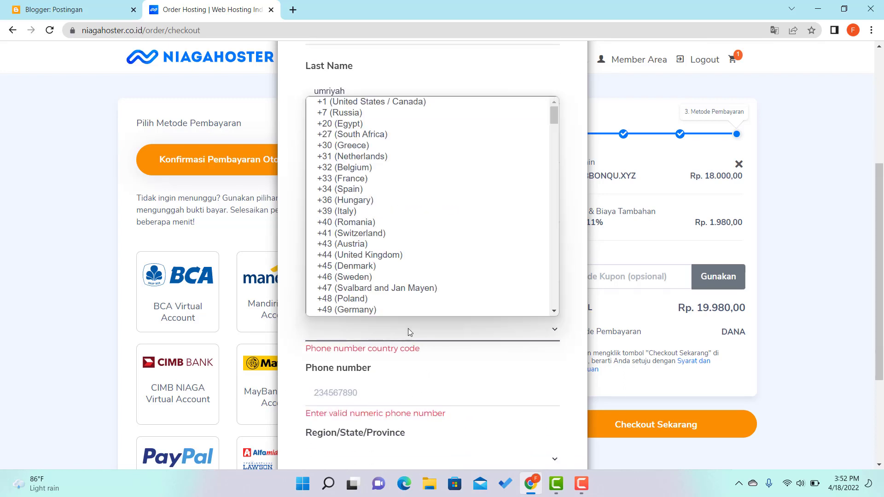
{"action": "scroll", "coordinate": [386, 236], "scroll_direction": "down", "scroll_amount": 10}
{"action": "scroll", "coordinate": [386, 237], "scroll_direction": "down", "scroll_amount": 20}
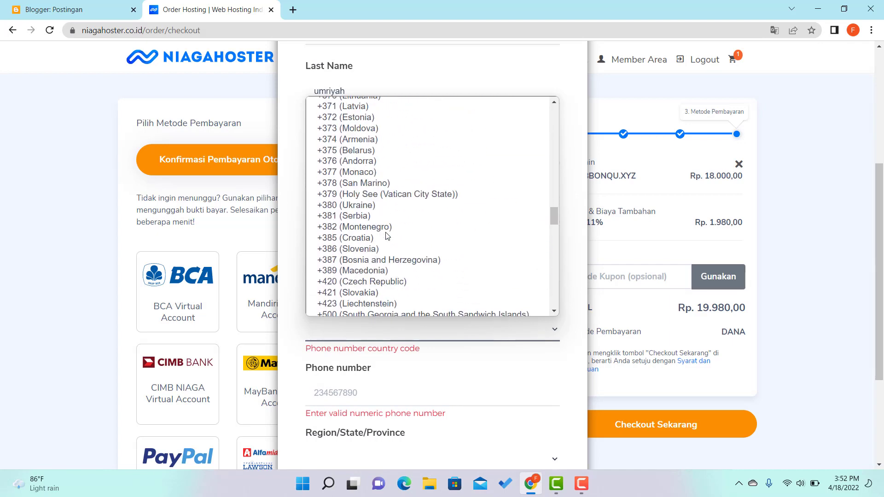
{"action": "scroll", "coordinate": [386, 236], "scroll_direction": "up", "scroll_amount": 20}
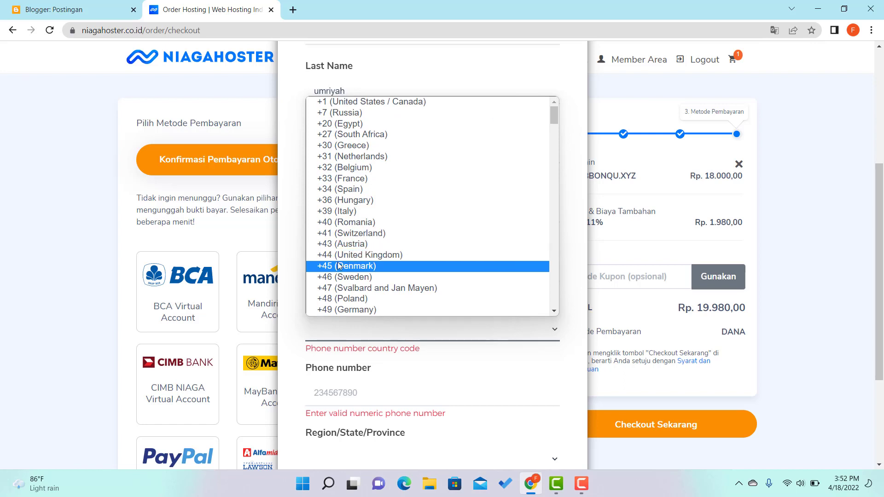
{"action": "scroll", "coordinate": [339, 263], "scroll_direction": "down", "scroll_amount": 3}
{"action": "scroll", "coordinate": [346, 295], "scroll_direction": "down", "scroll_amount": 3}
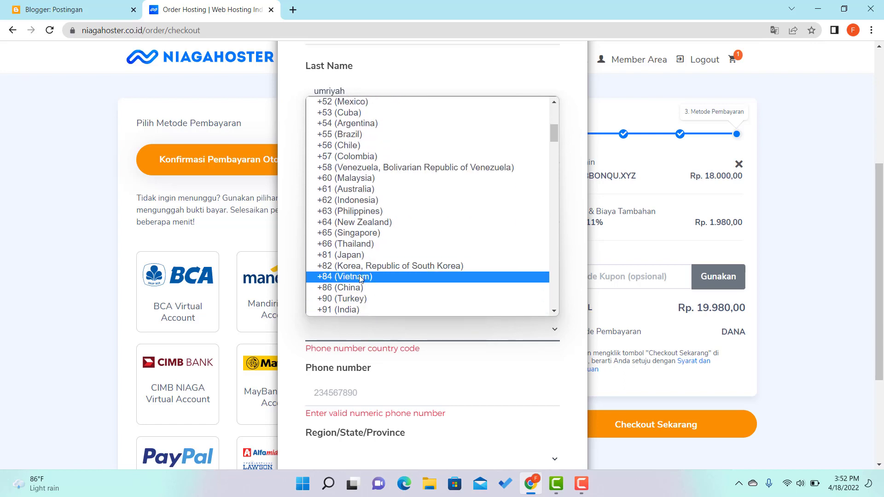
{"action": "left_click", "coordinate": [371, 200]}
{"action": "scroll", "coordinate": [367, 364], "scroll_direction": "down", "scroll_amount": 1}
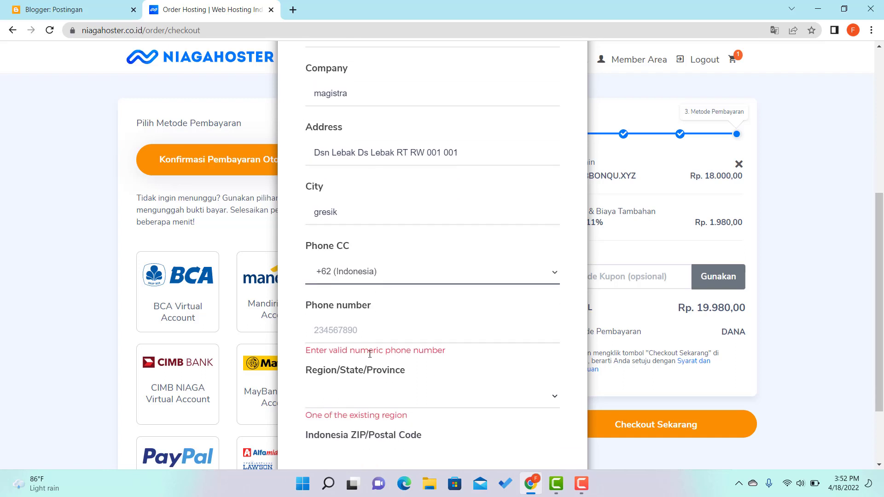
{"action": "left_click", "coordinate": [350, 329]}
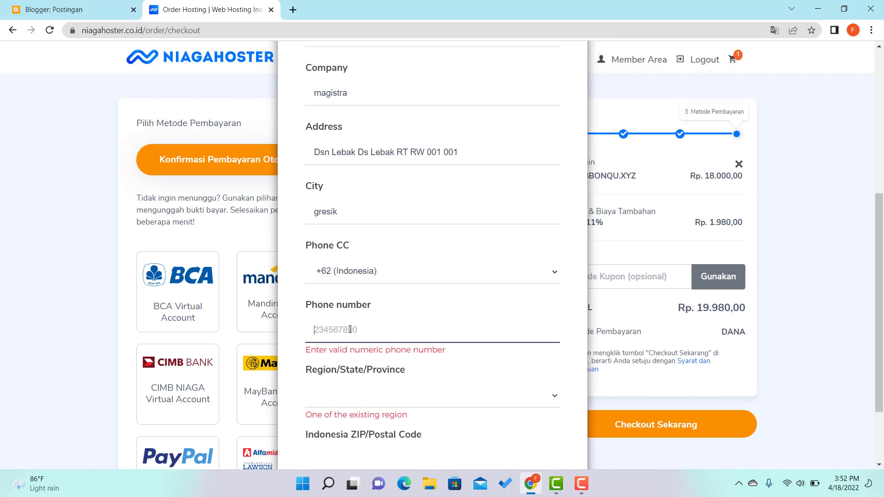
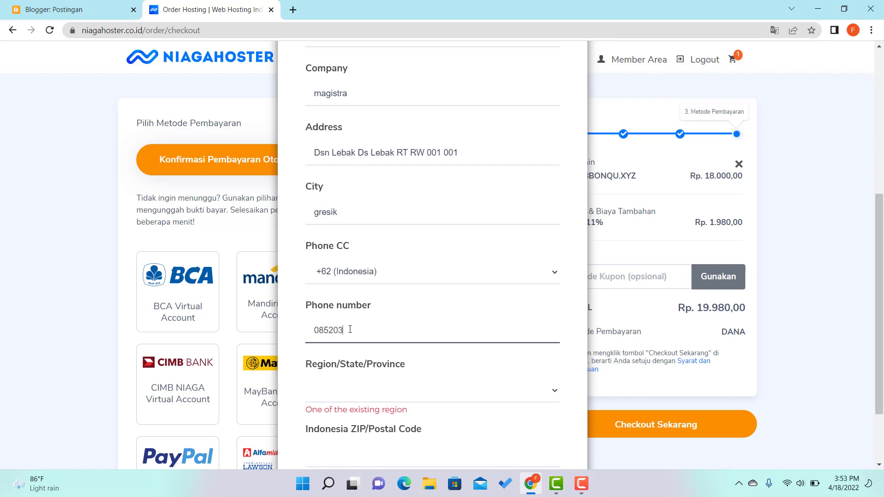
Choose Jawa Timur as the province, enter the postal code, and review the completed form.
{"action": "left_click", "coordinate": [341, 388]}
{"action": "scroll", "coordinate": [345, 317], "scroll_direction": "down", "scroll_amount": 1}
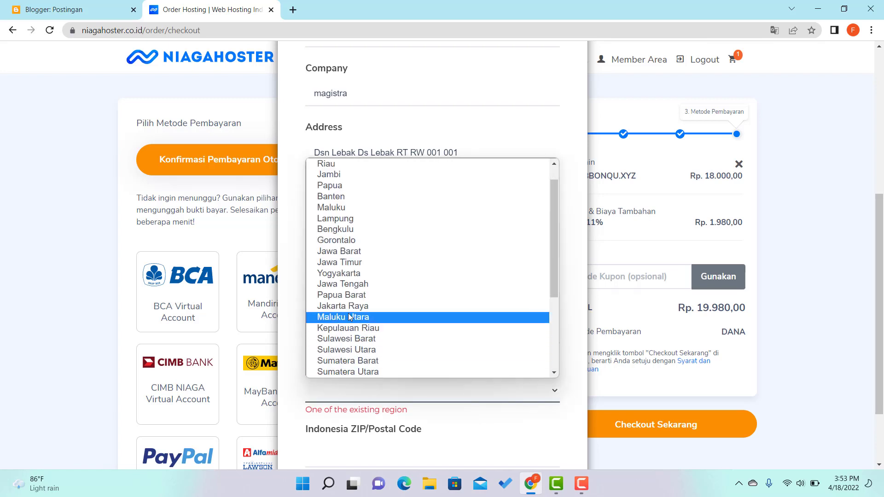
{"action": "left_click", "coordinate": [363, 263]}
{"action": "scroll", "coordinate": [429, 368], "scroll_direction": "down", "scroll_amount": 2}
{"action": "left_click", "coordinate": [395, 372]}
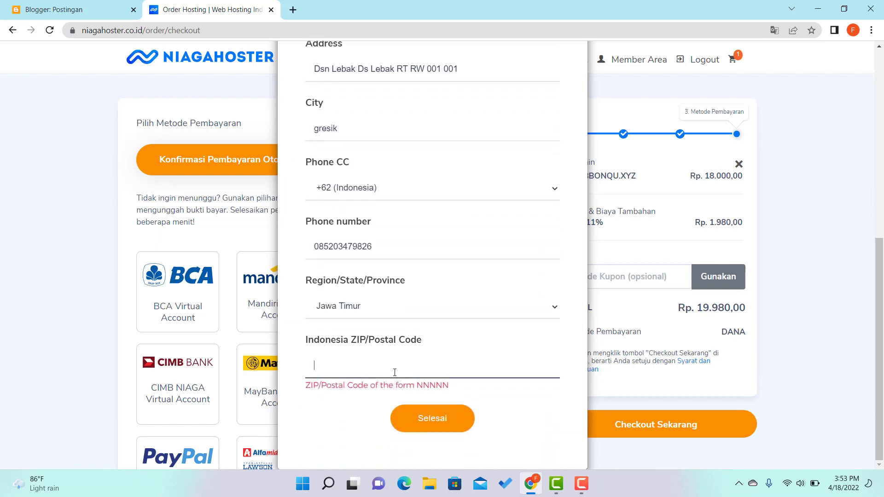
{"action": "type", "text": "61181"}
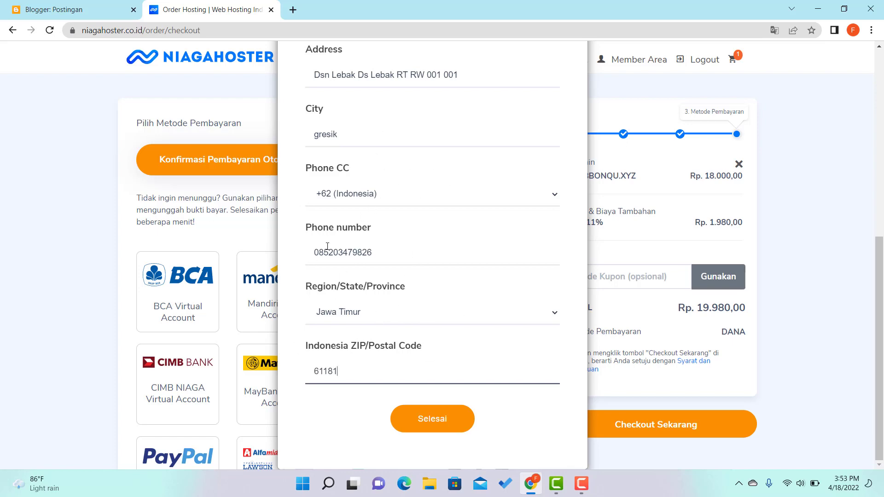
{"action": "scroll", "coordinate": [363, 248], "scroll_direction": "up", "scroll_amount": 3}
{"action": "scroll", "coordinate": [365, 243], "scroll_direction": "up", "scroll_amount": 5}
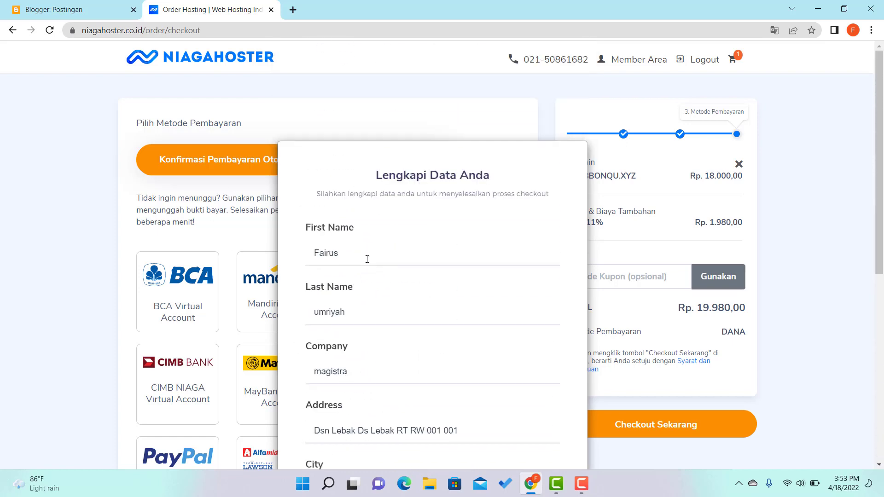
{"action": "scroll", "coordinate": [367, 258], "scroll_direction": "down", "scroll_amount": 8}
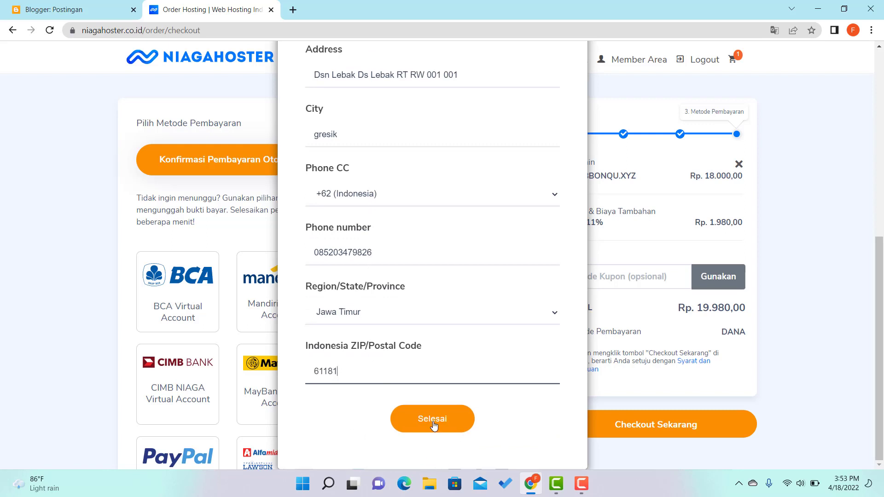
{"action": "scroll", "coordinate": [405, 299], "scroll_direction": "up", "scroll_amount": 4}
{"action": "scroll", "coordinate": [396, 285], "scroll_direction": "up", "scroll_amount": 1}
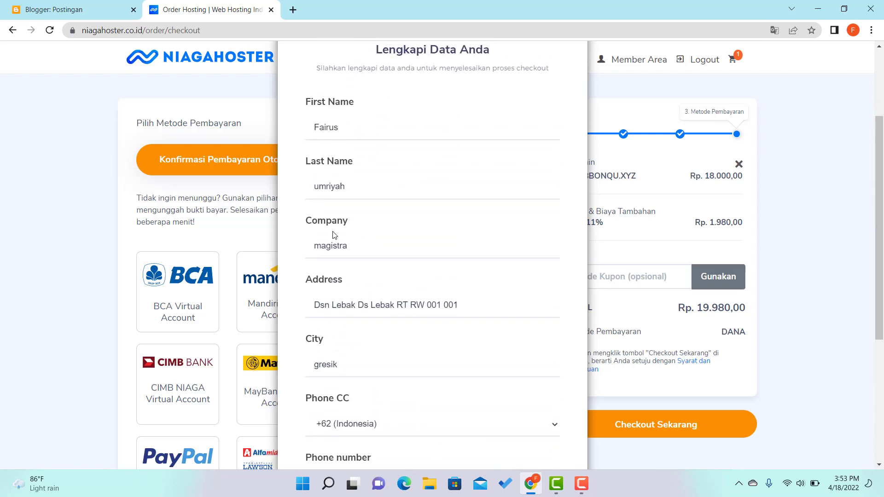
{"action": "scroll", "coordinate": [361, 328], "scroll_direction": "down", "scroll_amount": 4}
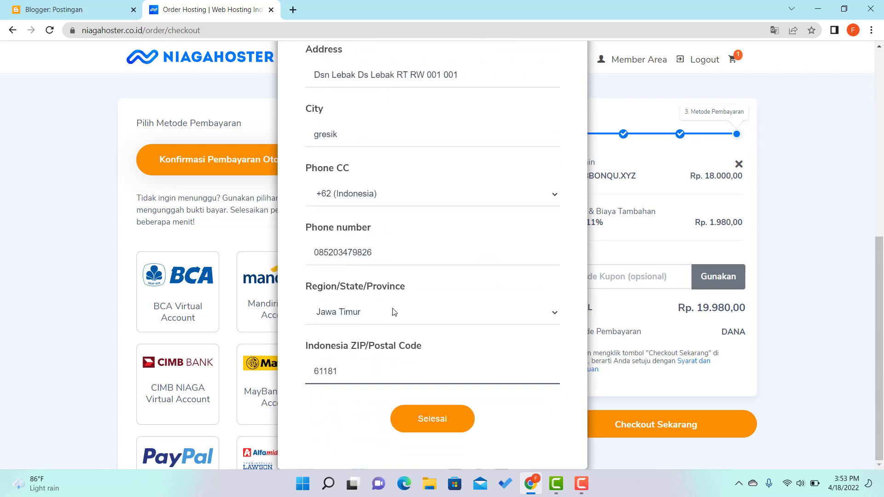
Save the details with Selesai and review the Rp 20.264,00 QRIS invoice on the thank-you page.
{"action": "left_click", "coordinate": [449, 422]}
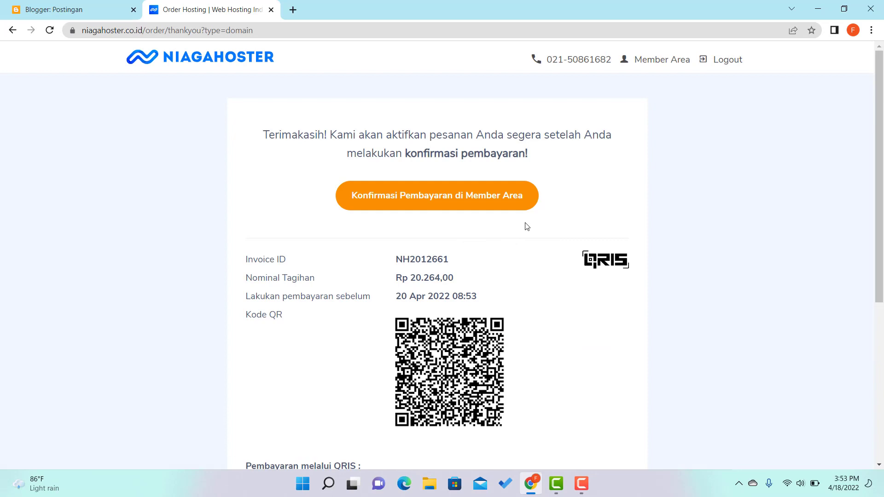
{"action": "scroll", "coordinate": [527, 227], "scroll_direction": "down", "scroll_amount": 6}
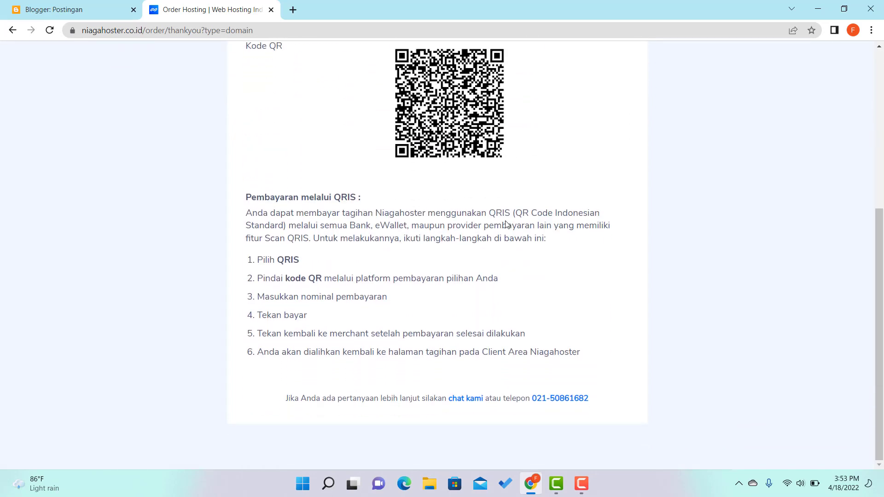
{"action": "scroll", "coordinate": [507, 225], "scroll_direction": "up", "scroll_amount": 6}
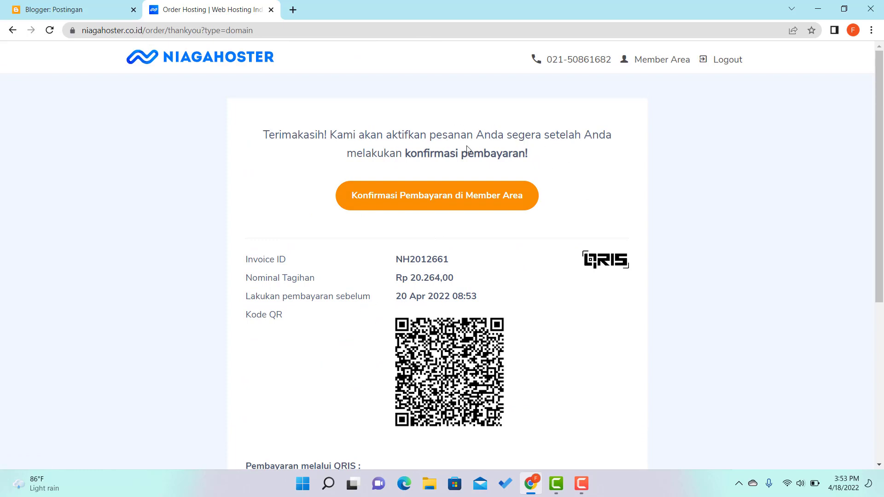
{"action": "scroll", "coordinate": [462, 262], "scroll_direction": "down", "scroll_amount": 3}
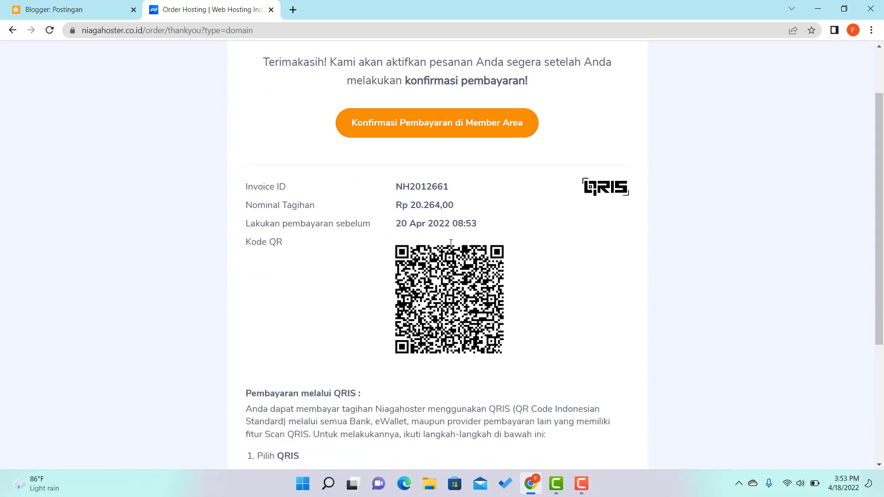
{"action": "scroll", "coordinate": [449, 237], "scroll_direction": "down", "scroll_amount": 4}
{"action": "scroll", "coordinate": [445, 232], "scroll_direction": "up", "scroll_amount": 6}
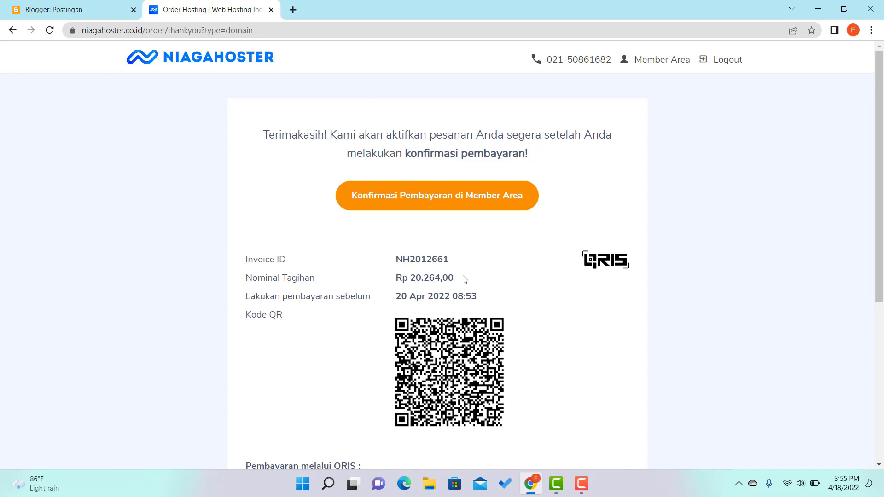
{"action": "left_click", "coordinate": [424, 199]}
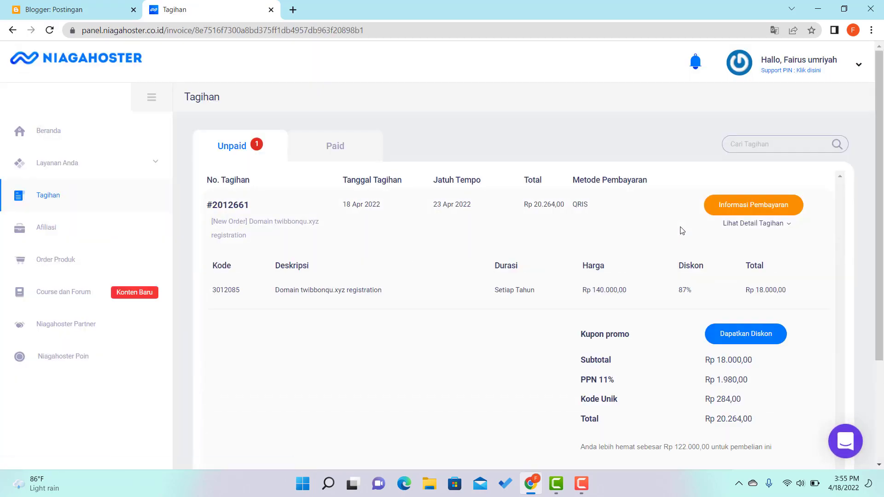
Check the empty Paid invoices tab, then go to Domain under Layanan Anda.
{"action": "scroll", "coordinate": [681, 226], "scroll_direction": "down", "scroll_amount": 1}
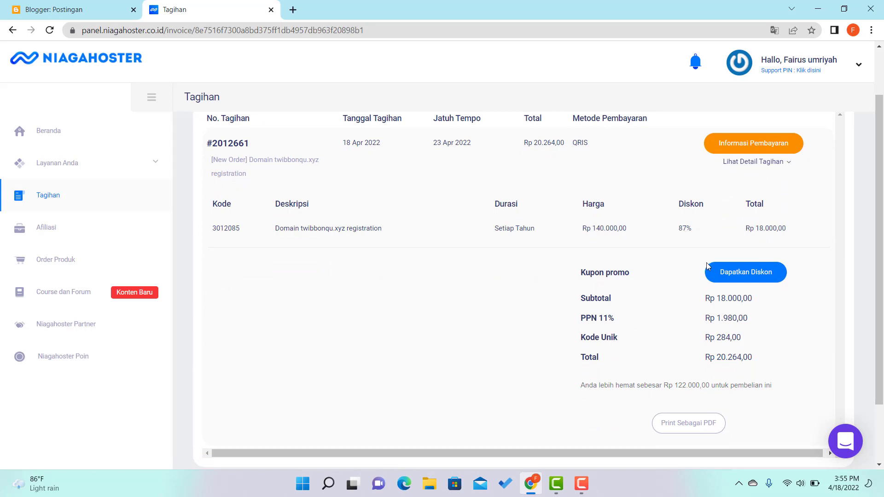
{"action": "scroll", "coordinate": [557, 313], "scroll_direction": "up", "scroll_amount": 1}
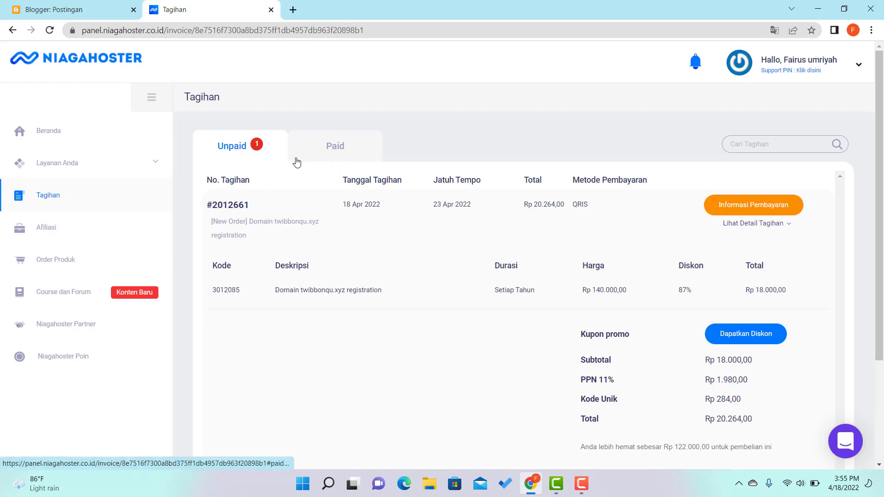
{"action": "left_click", "coordinate": [340, 154]}
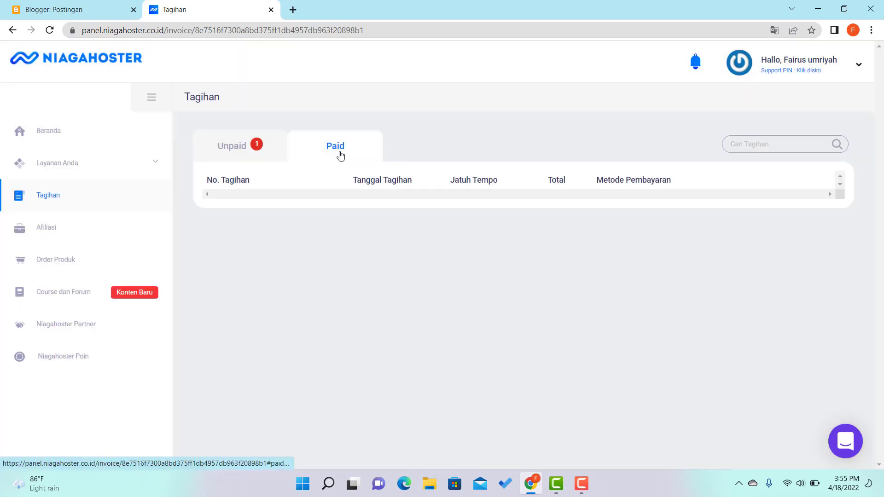
{"action": "left_click", "coordinate": [58, 165]}
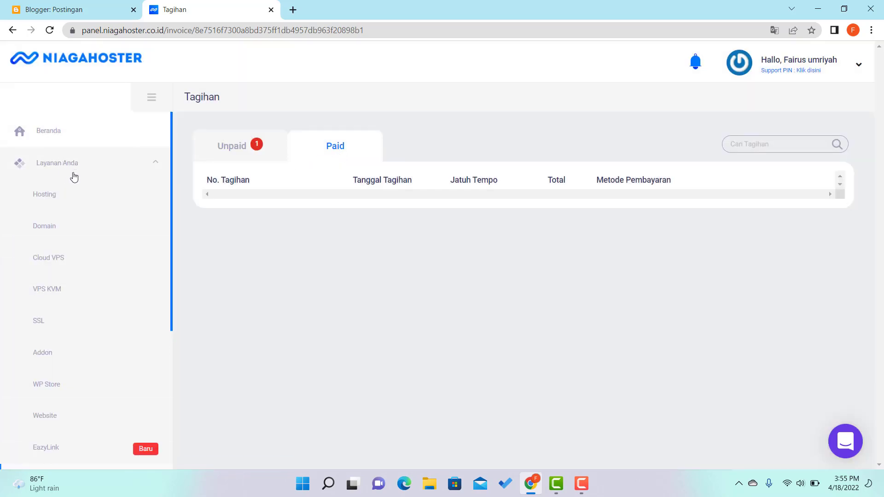
{"action": "left_click", "coordinate": [64, 226]}
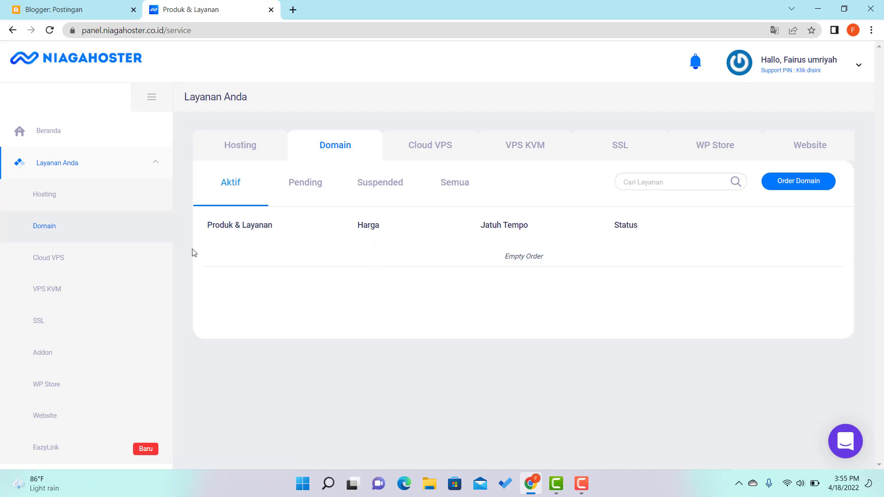
Return to Tagihan and view, then close, the invoice's QRIS payment instructions.
{"action": "scroll", "coordinate": [85, 277], "scroll_direction": "down", "scroll_amount": 3}
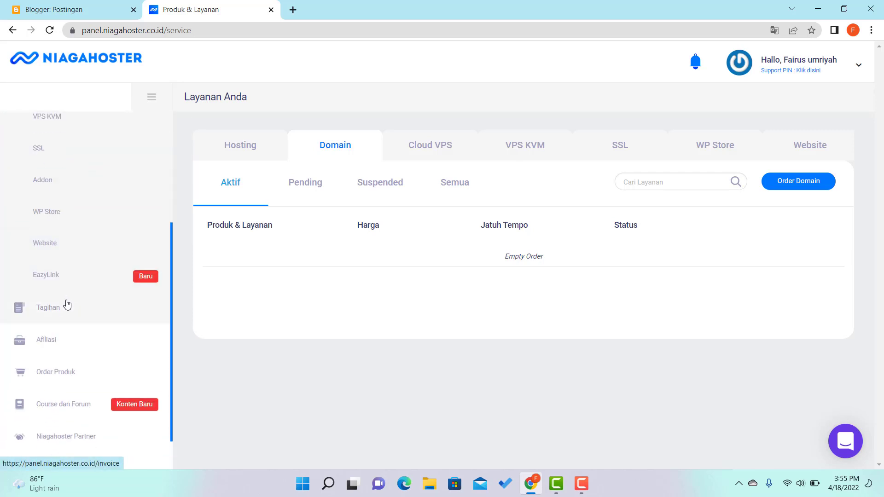
{"action": "left_click", "coordinate": [61, 309]}
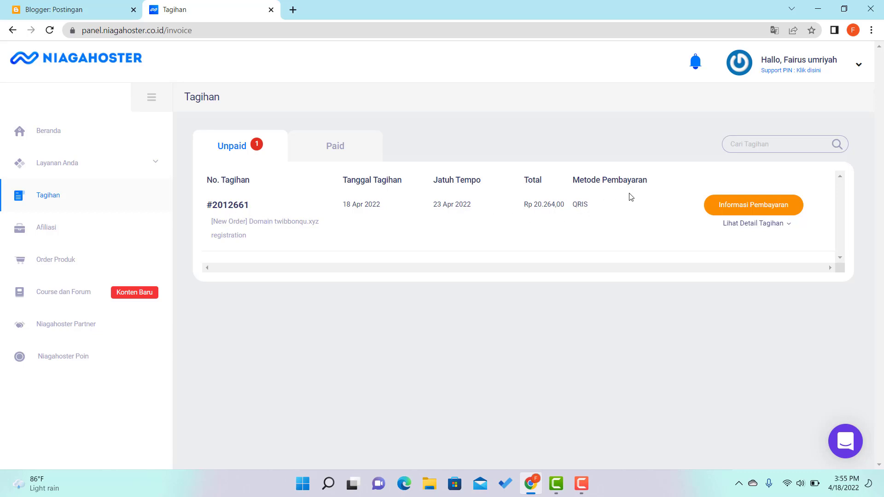
{"action": "left_click", "coordinate": [772, 211]}
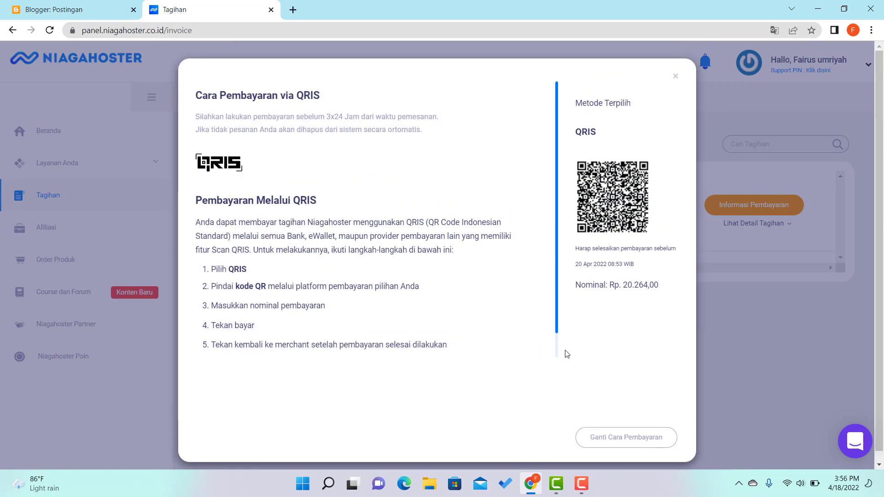
{"action": "left_click", "coordinate": [675, 77]}
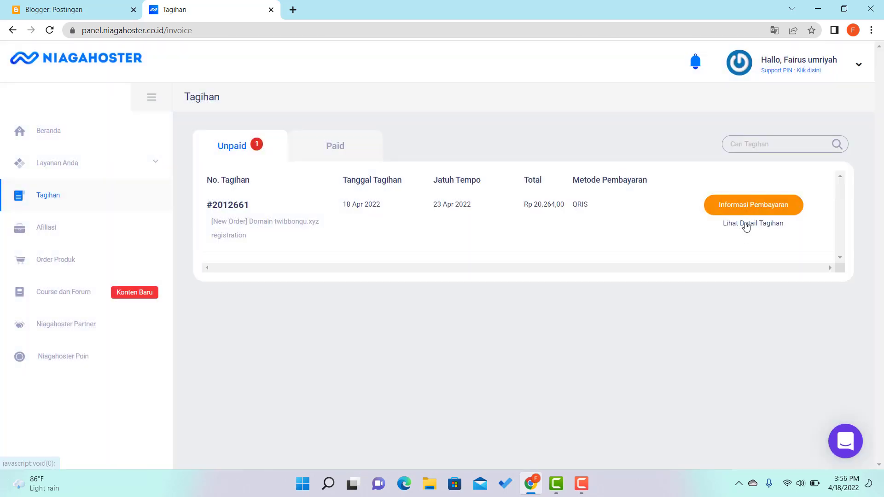
Expand the unpaid invoice details: Rp 18.000 after 87% discount, PPN Rp 1.980, total Rp 20.264.
{"action": "left_click", "coordinate": [746, 225]}
{"action": "scroll", "coordinate": [663, 276], "scroll_direction": "down", "scroll_amount": 1}
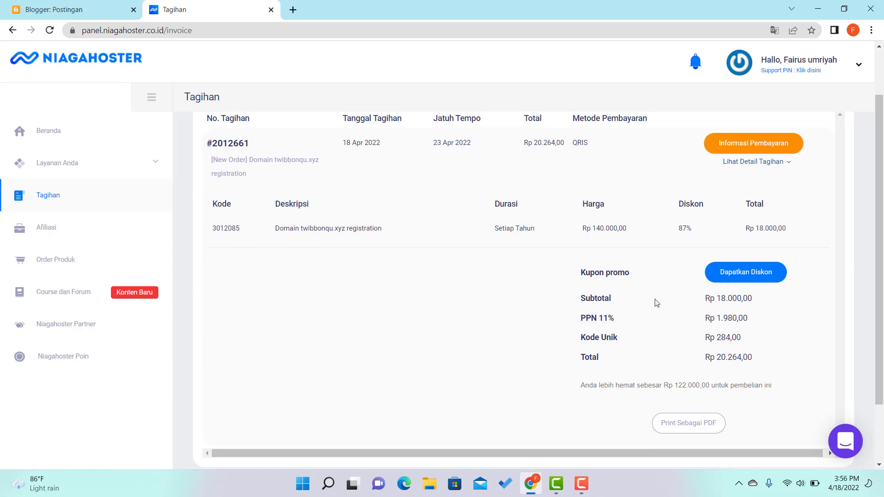
{"action": "scroll", "coordinate": [658, 290], "scroll_direction": "down", "scroll_amount": 1}
{"action": "scroll", "coordinate": [645, 258], "scroll_direction": "up", "scroll_amount": 3}
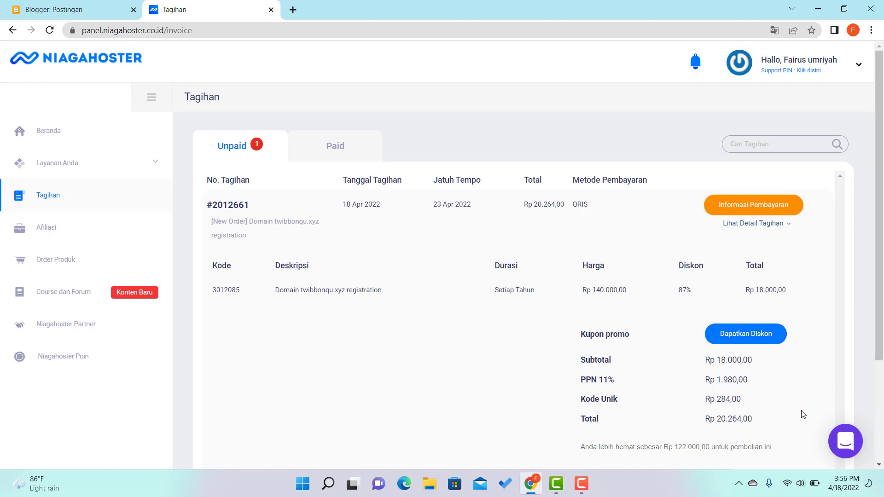
Start a support chat conversation and pick the Pembayaran help topic.
{"action": "left_click", "coordinate": [848, 447]}
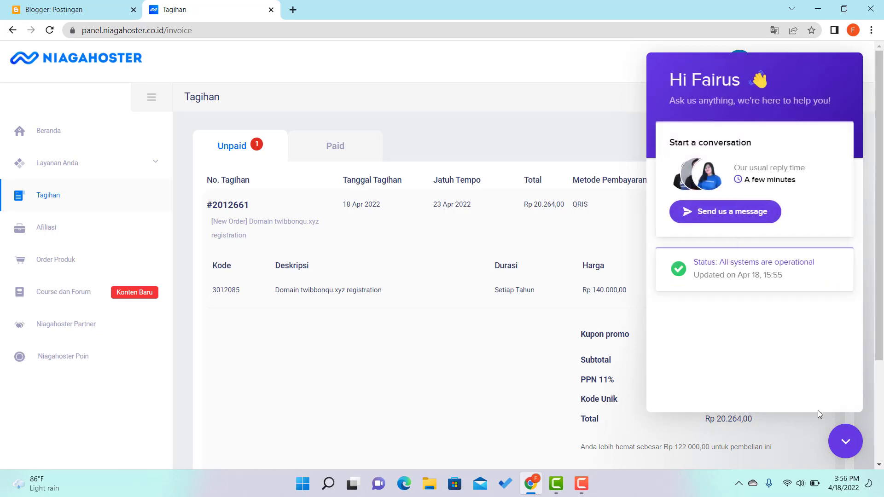
{"action": "left_click", "coordinate": [740, 216]}
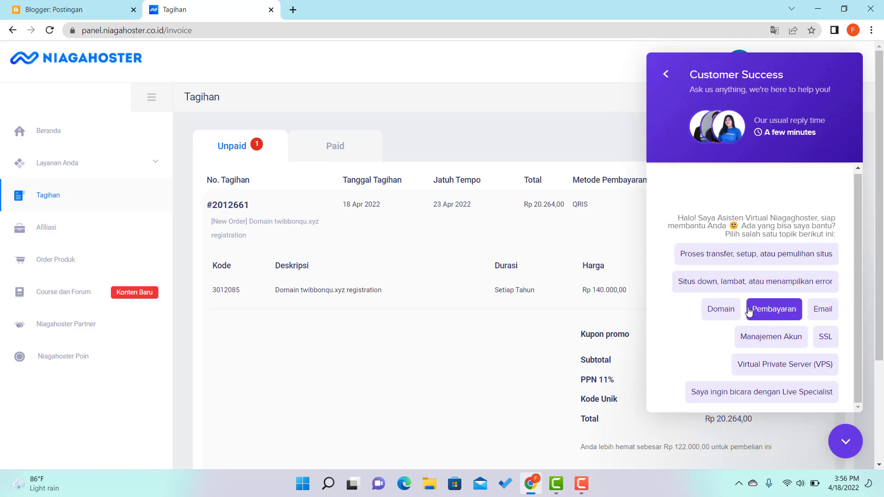
{"action": "scroll", "coordinate": [774, 311], "scroll_direction": "down", "scroll_amount": 1}
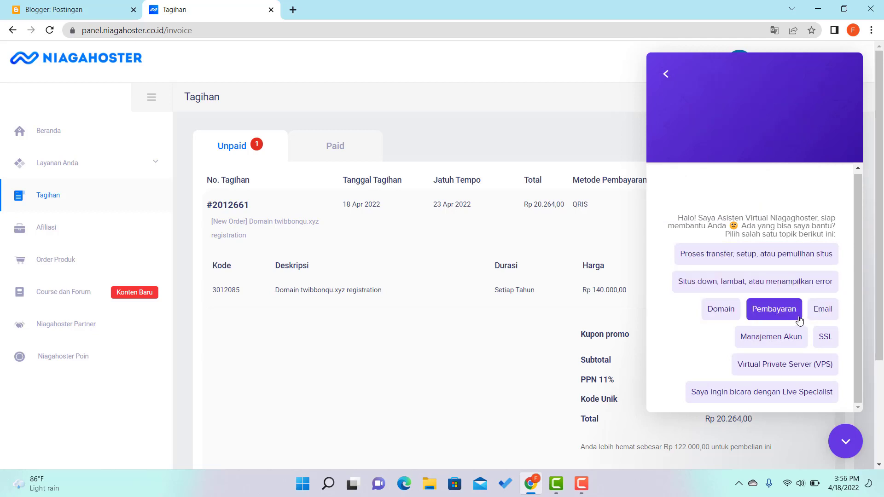
{"action": "left_click", "coordinate": [774, 312]}
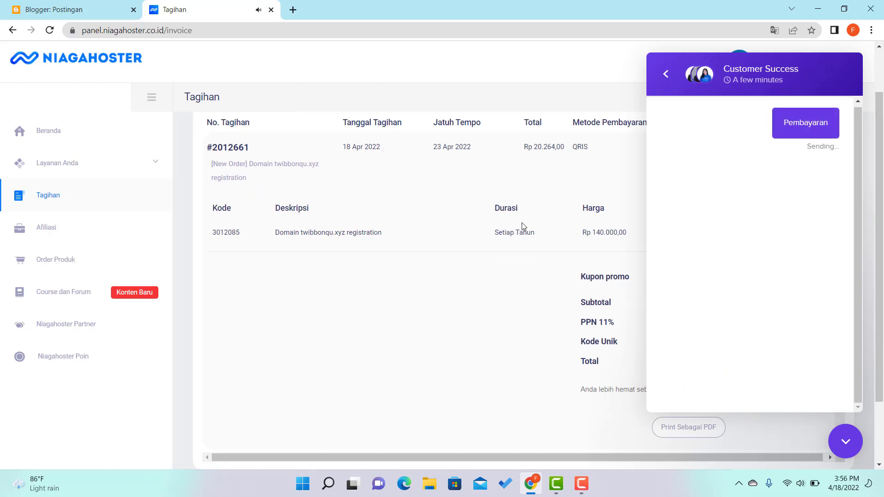
Ask the bot about Status pembayaran, read its answer, then request other topics.
{"action": "scroll", "coordinate": [521, 222], "scroll_direction": "up", "scroll_amount": 1}
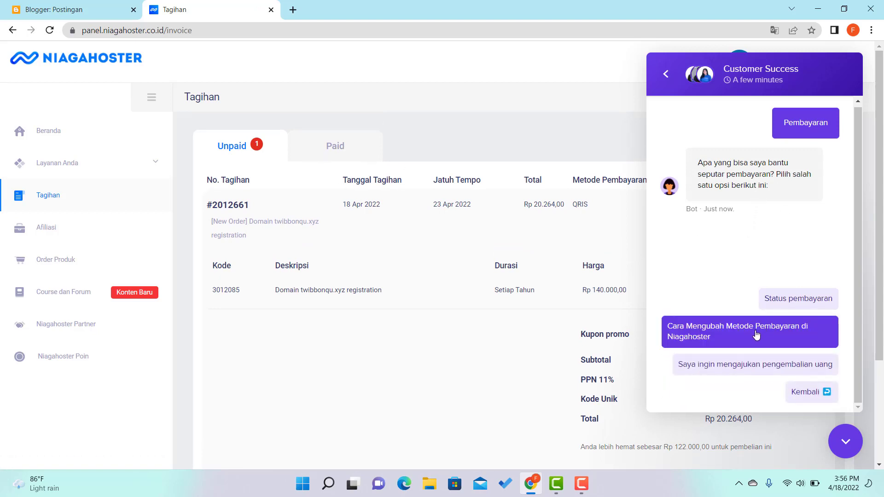
{"action": "scroll", "coordinate": [748, 367], "scroll_direction": "down", "scroll_amount": 2}
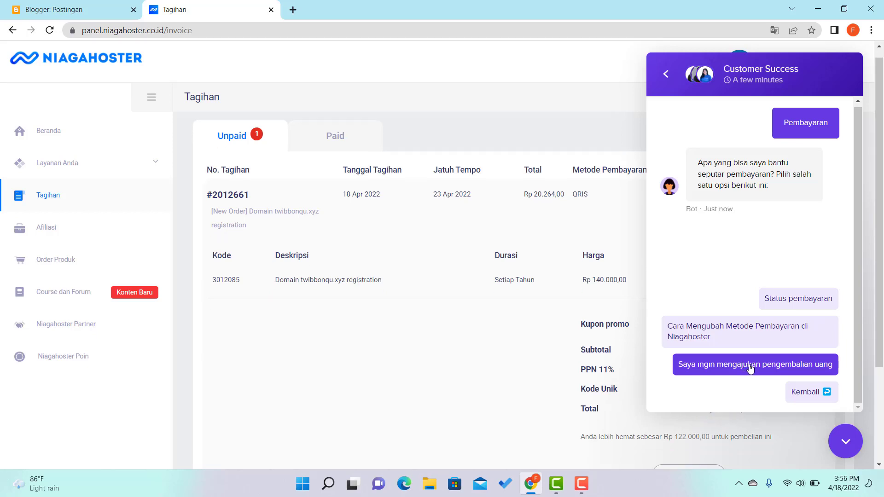
{"action": "left_click", "coordinate": [786, 304]}
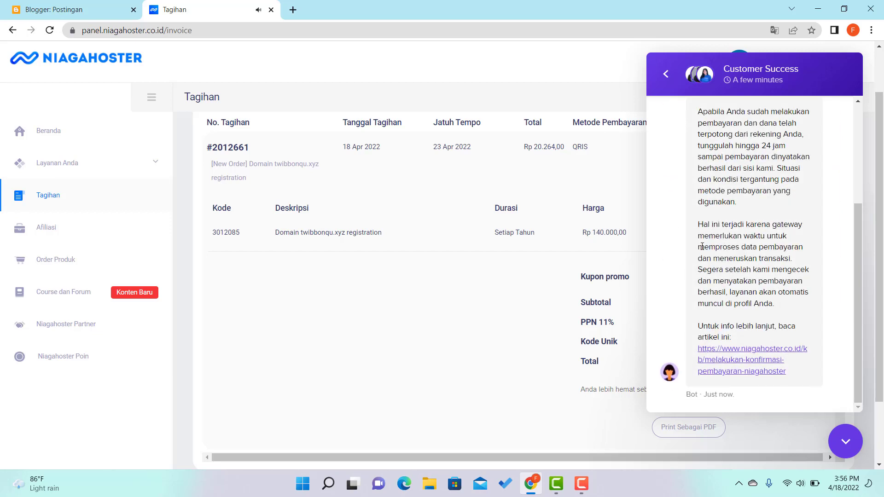
{"action": "scroll", "coordinate": [728, 244], "scroll_direction": "up", "scroll_amount": 1}
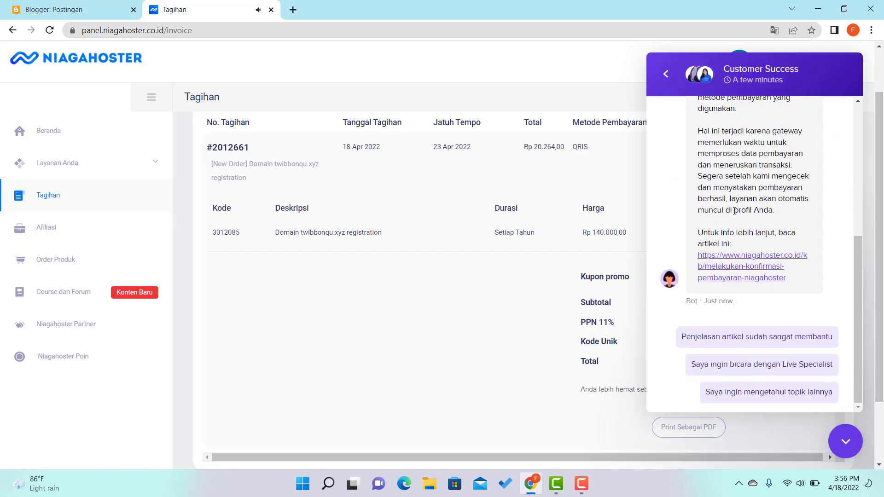
{"action": "scroll", "coordinate": [740, 337], "scroll_direction": "down", "scroll_amount": 2}
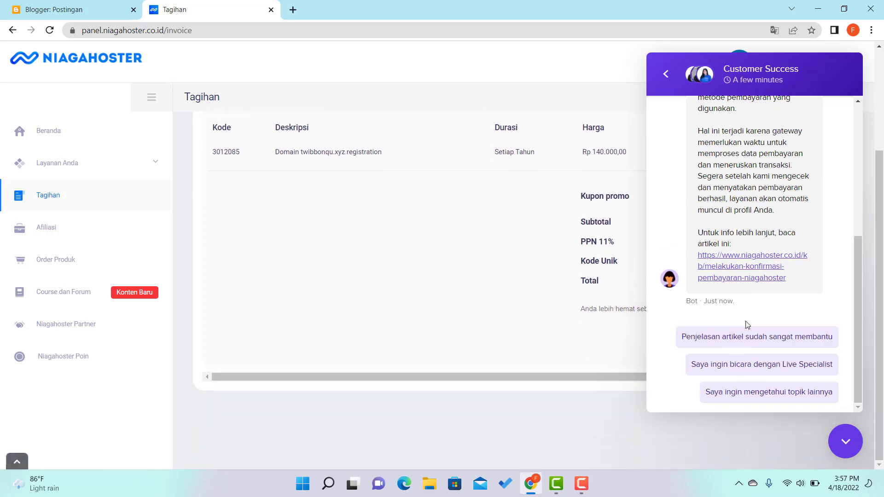
{"action": "scroll", "coordinate": [739, 322], "scroll_direction": "up", "scroll_amount": 4}
{"action": "scroll", "coordinate": [749, 326], "scroll_direction": "down", "scroll_amount": 4}
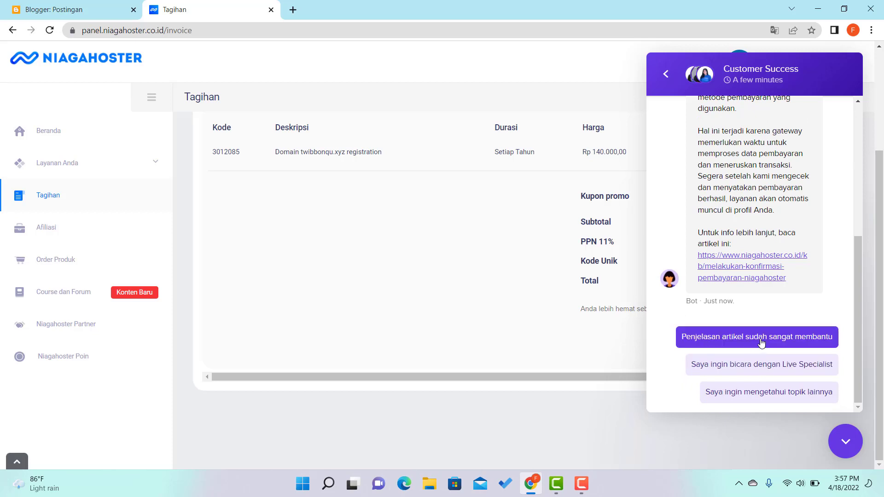
{"action": "left_click", "coordinate": [775, 392]}
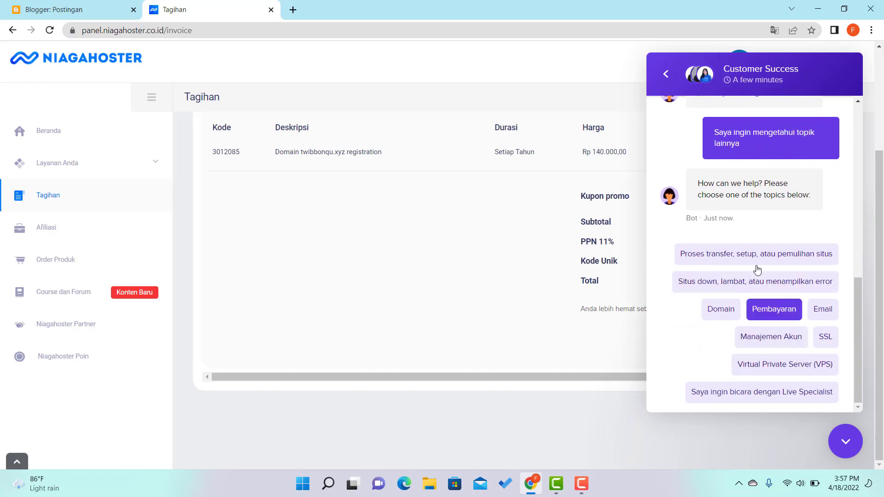
Expand the chat panel, request a live specialist, and choose the Pembayaran topic.
{"action": "left_click", "coordinate": [712, 76]}
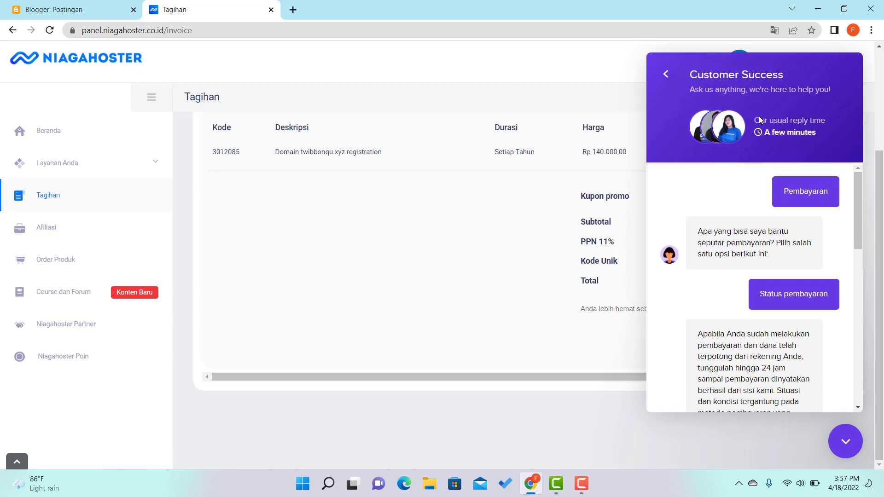
{"action": "left_click_drag", "start_coordinate": [858, 221], "coordinate": [845, 394]}
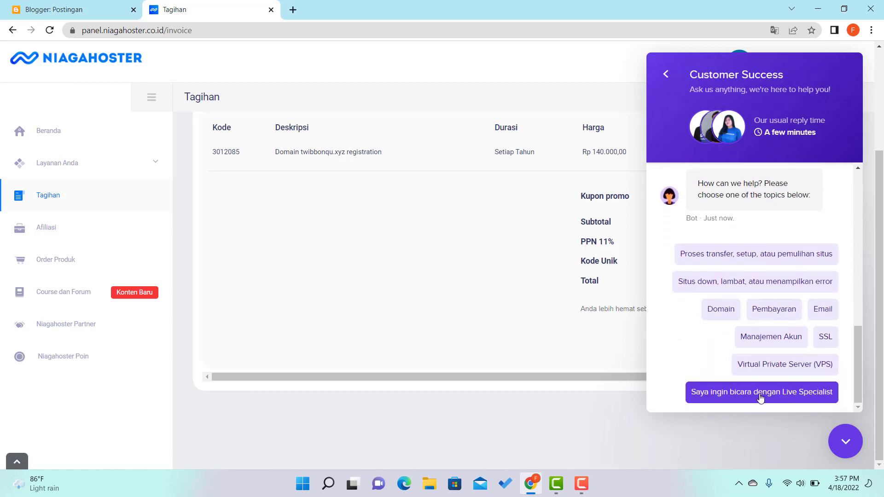
{"action": "left_click", "coordinate": [812, 394]}
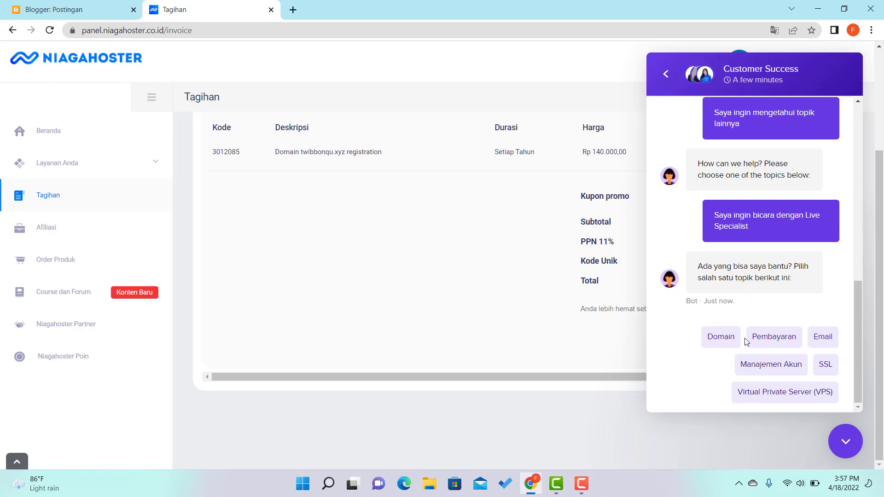
{"action": "left_click", "coordinate": [772, 339]}
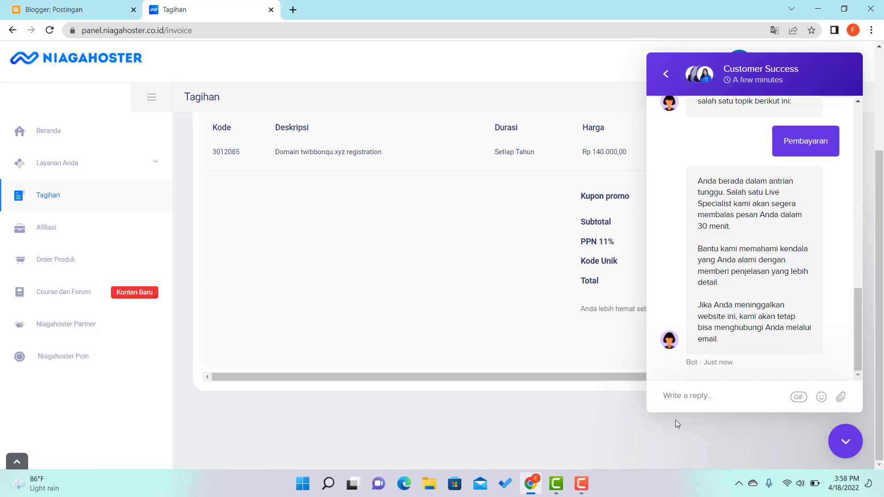
Send support the message 'bagaimana status pembayaran saya' without the trailing comma.
{"action": "type", "text": "bagaiman"}
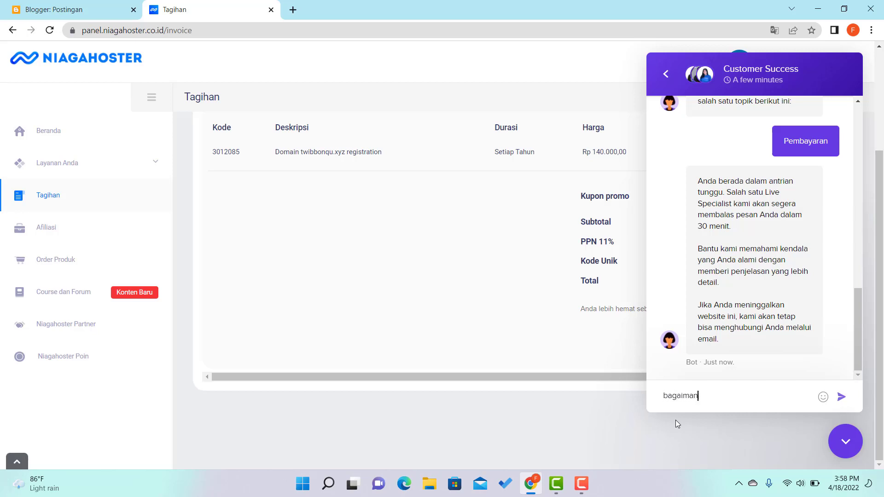
{"action": "type", "text": "a status pembayaran"}
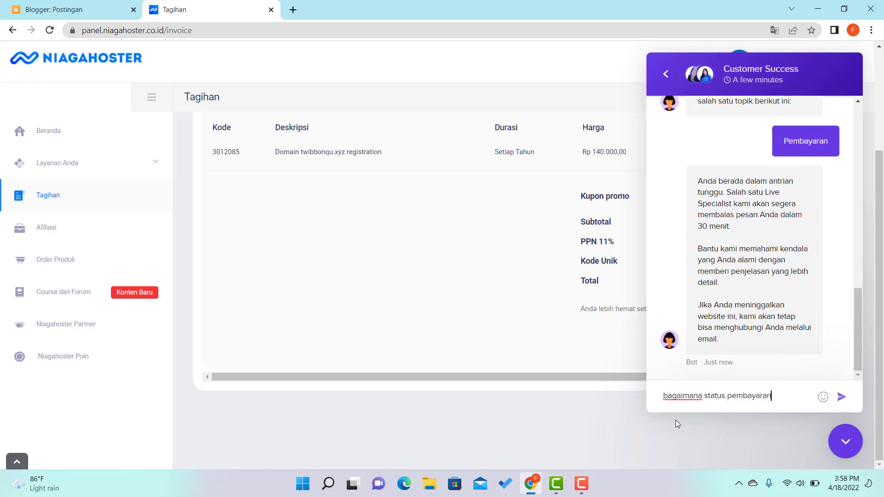
{"action": "type", "text": " saya,"}
{"action": "key", "text": "BackSpace"}
{"action": "key", "text": "Return"}
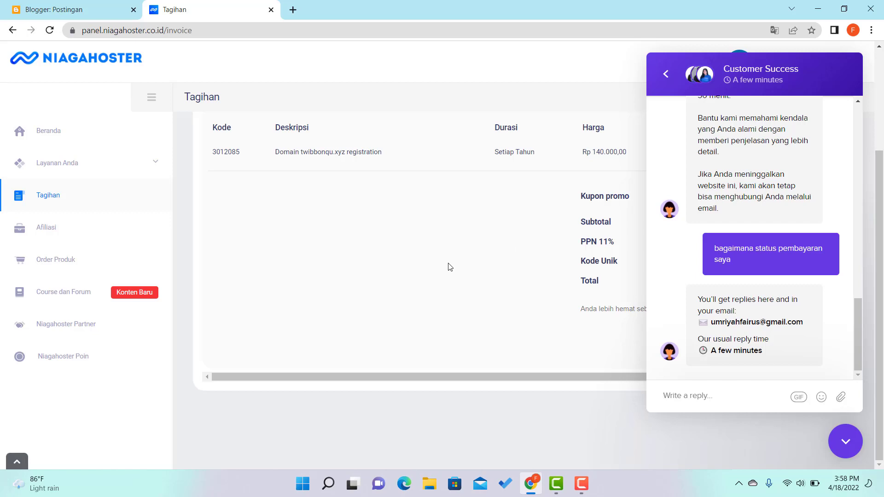
{"action": "scroll", "coordinate": [449, 267], "scroll_direction": "up", "scroll_amount": 3}
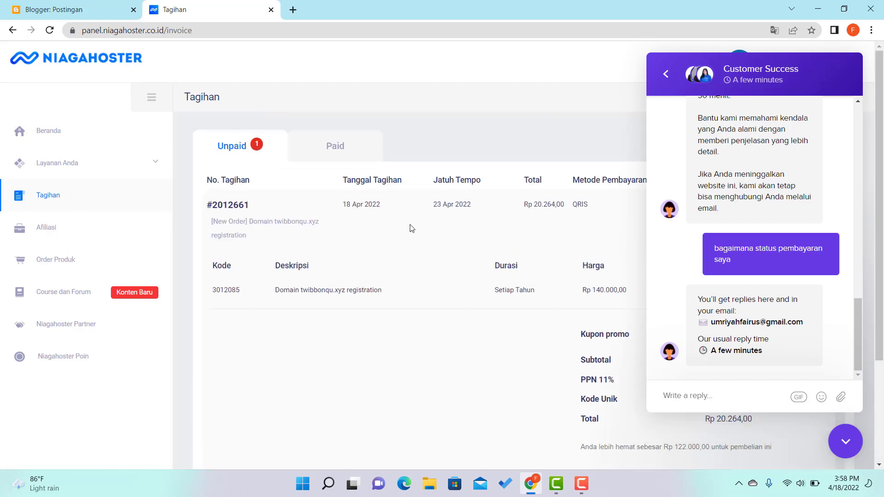
{"action": "left_click", "coordinate": [335, 151]}
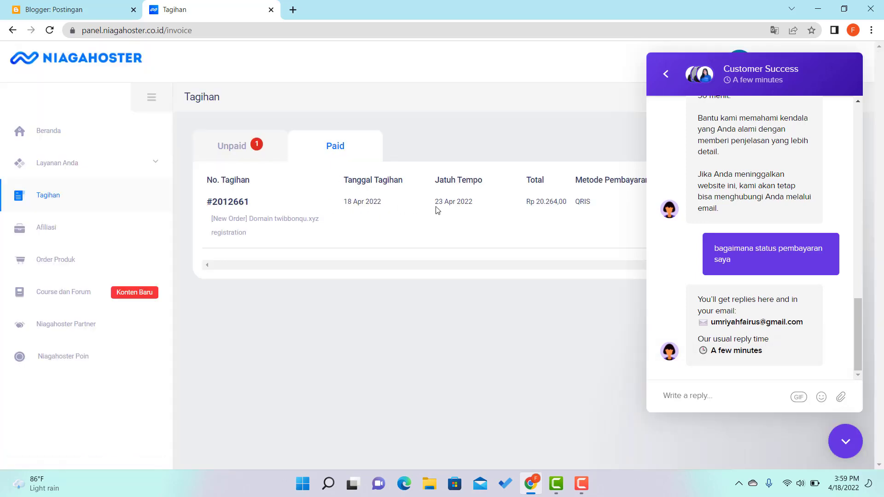
{"action": "left_click", "coordinate": [847, 442]}
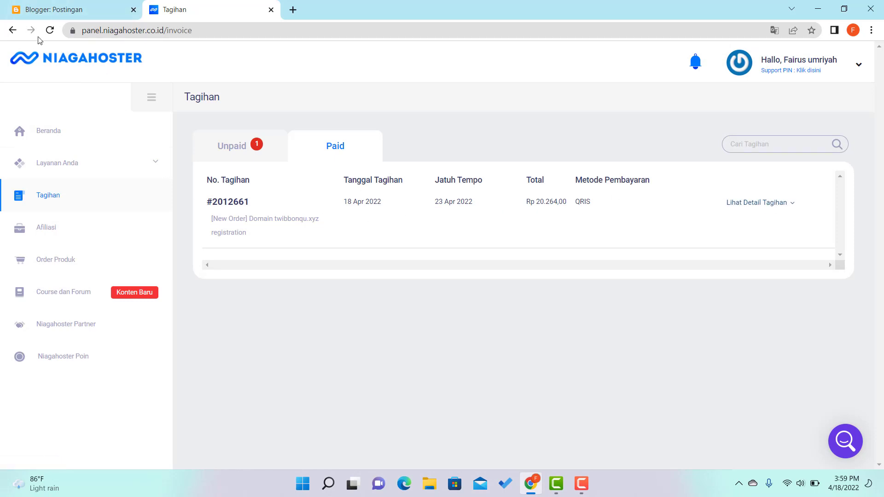
{"action": "left_click", "coordinate": [50, 31]}
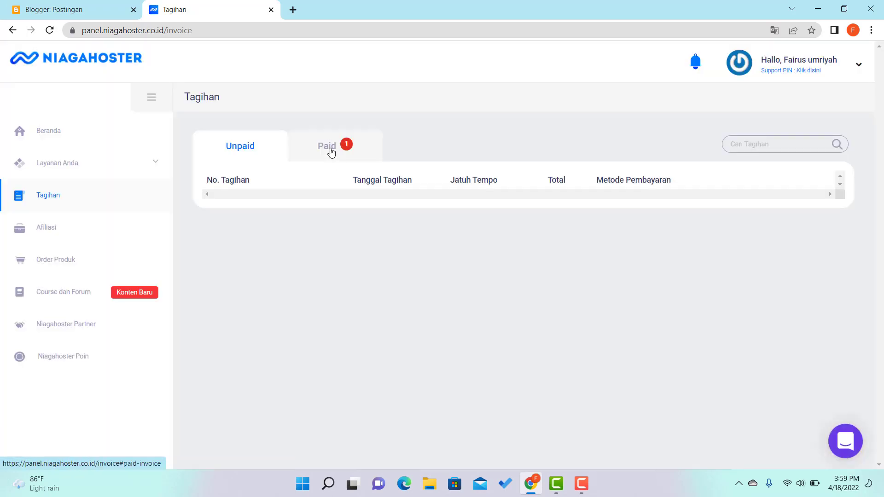
{"action": "left_click", "coordinate": [330, 146]}
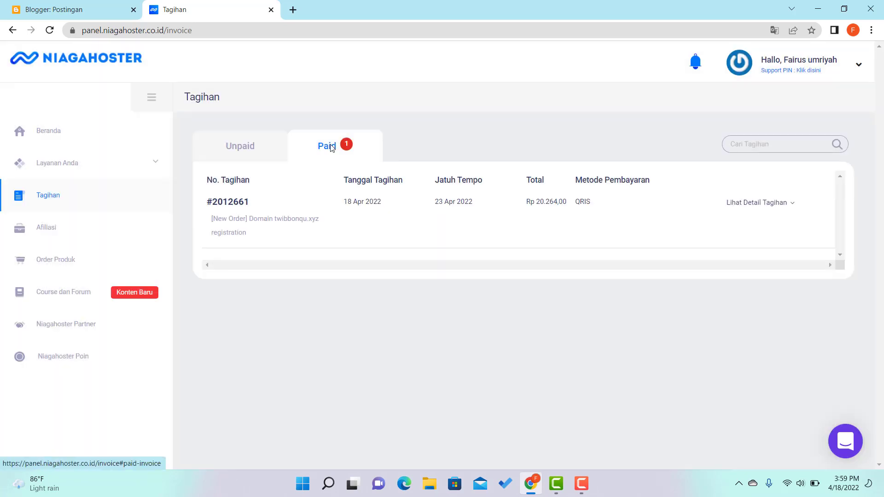
{"action": "left_click", "coordinate": [55, 138]}
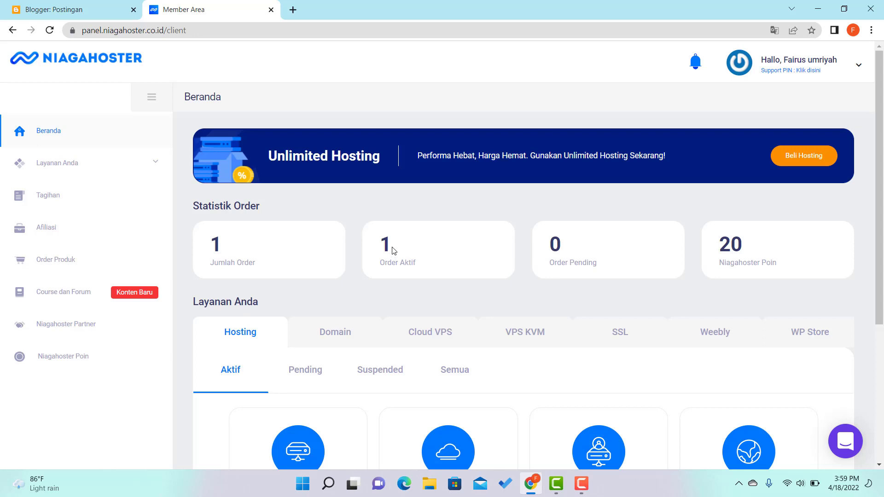
List the account's domains, showing twibbonqu.xyz Active at Rp 140.000,00, due 19 April 2023.
{"action": "scroll", "coordinate": [392, 249], "scroll_direction": "down", "scroll_amount": 1}
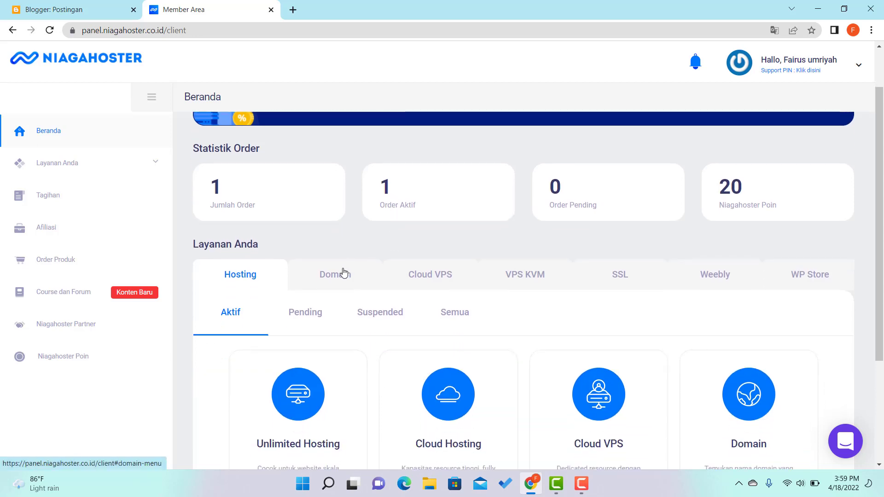
{"action": "left_click", "coordinate": [335, 279]}
{"action": "scroll", "coordinate": [402, 300], "scroll_direction": "down", "scroll_amount": 2}
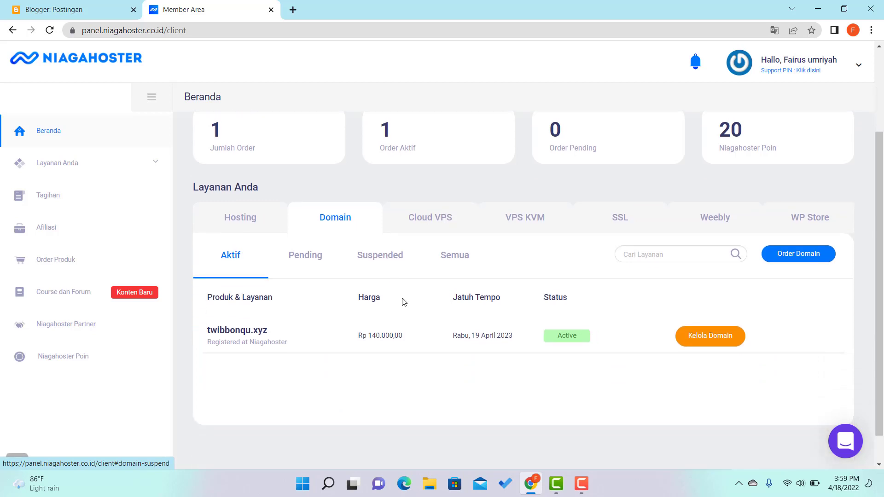
{"action": "scroll", "coordinate": [326, 240], "scroll_direction": "up", "scroll_amount": 2}
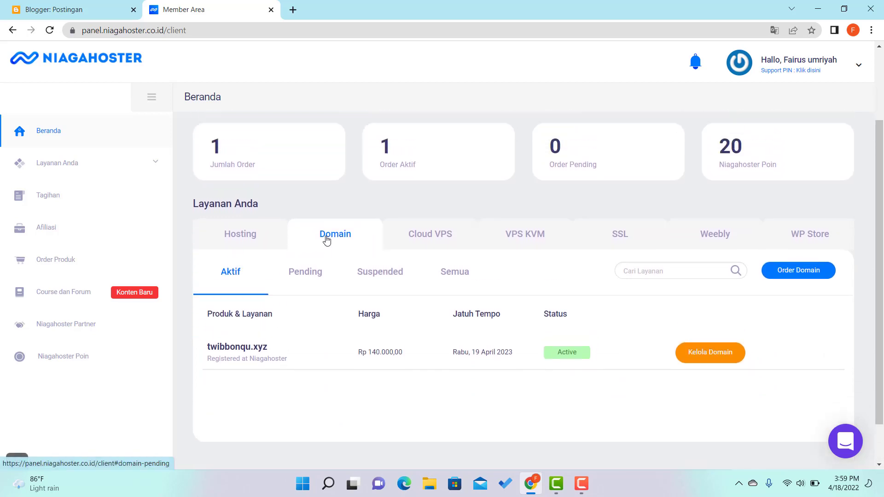
{"action": "scroll", "coordinate": [272, 331], "scroll_direction": "down", "scroll_amount": 2}
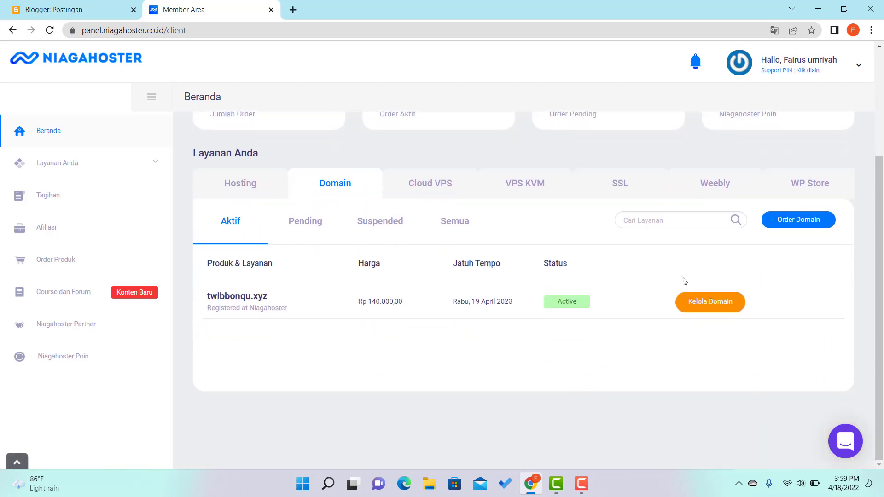
Manage twibbonqu.xyz, review its Name Server and Domain Forwarding tabs, then reach DNS Management.
{"action": "left_click", "coordinate": [712, 308]}
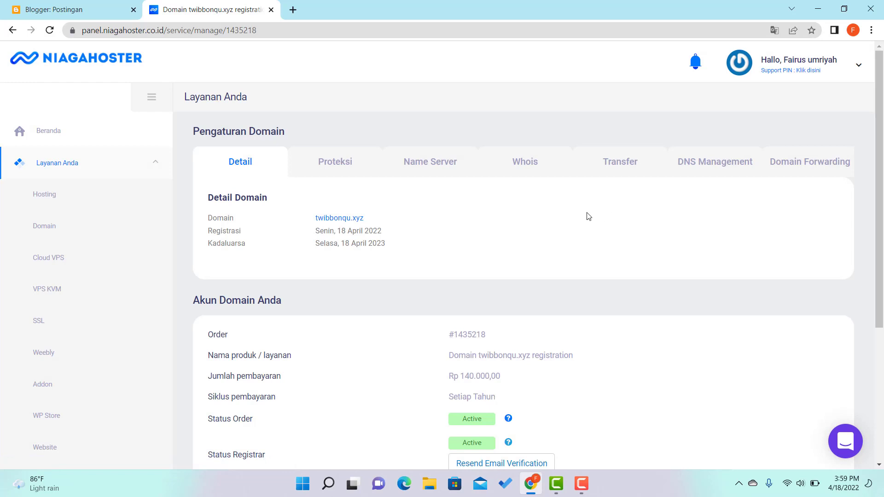
{"action": "scroll", "coordinate": [598, 246], "scroll_direction": "down", "scroll_amount": 1}
{"action": "scroll", "coordinate": [599, 238], "scroll_direction": "down", "scroll_amount": 1}
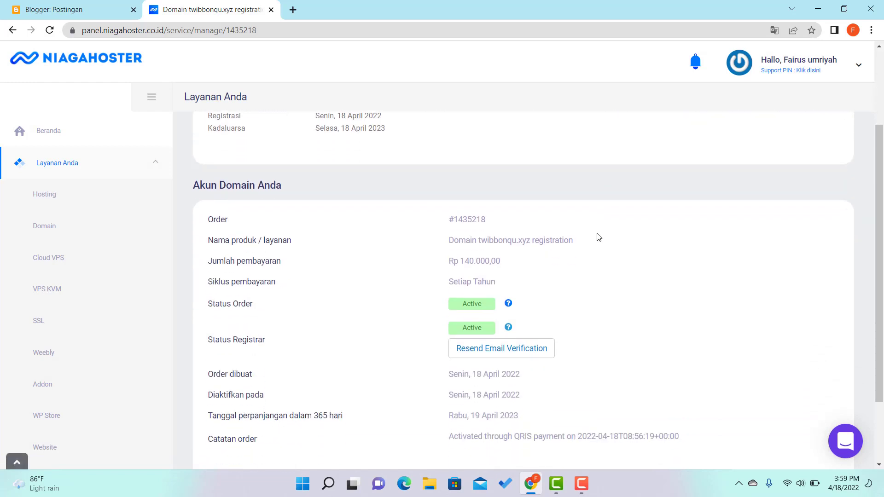
{"action": "scroll", "coordinate": [598, 234], "scroll_direction": "up", "scroll_amount": 2}
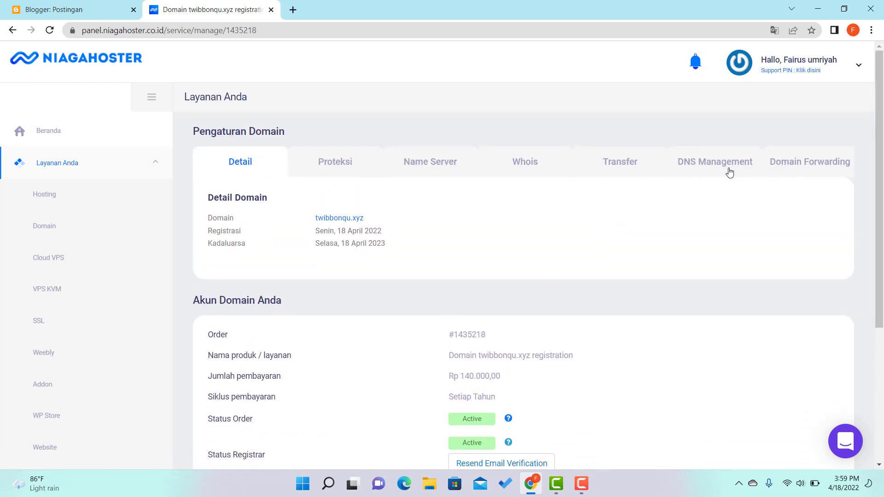
{"action": "left_click", "coordinate": [442, 168]}
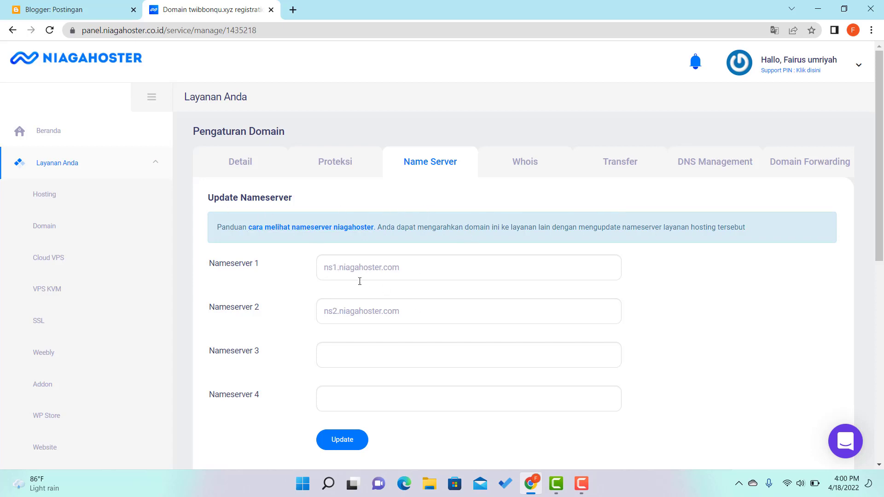
{"action": "left_click", "coordinate": [835, 164]}
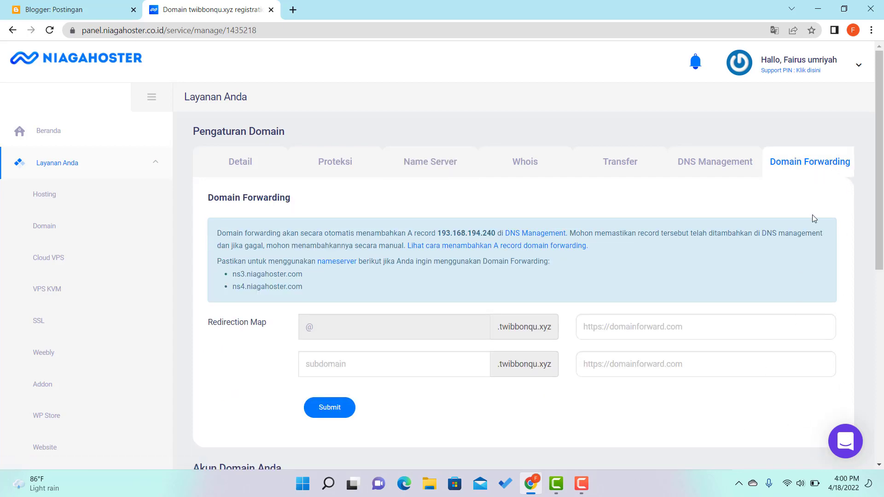
{"action": "left_click", "coordinate": [732, 164]}
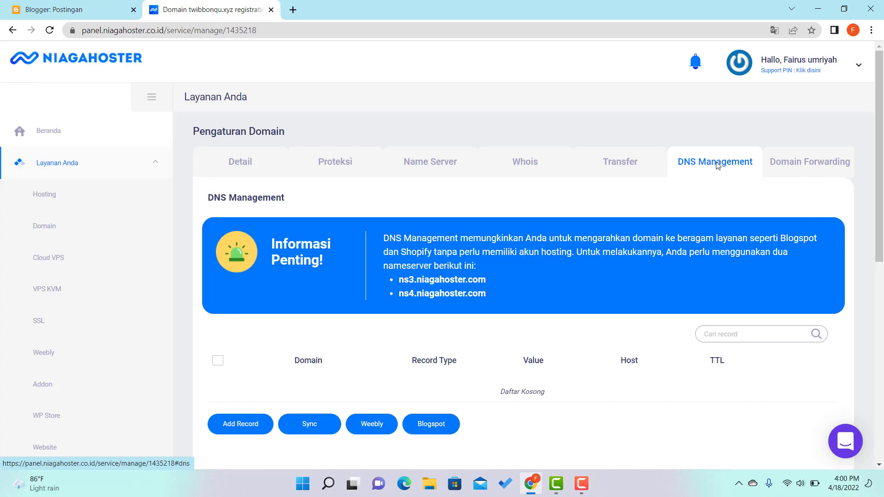
Open the custom Blogspot record form for twibbonqu.xyz, then view the TWIBBONCANTIK Blogger posts list.
{"action": "left_click", "coordinate": [435, 426]}
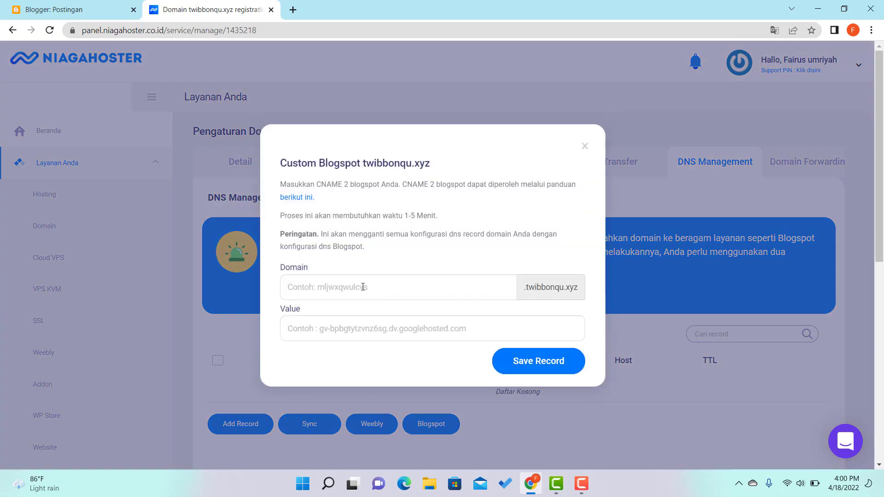
{"action": "left_click", "coordinate": [73, 8]}
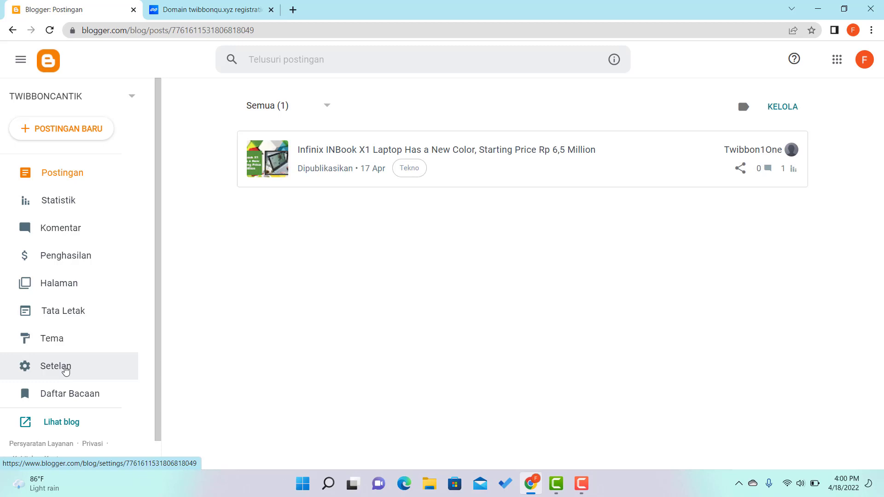
Open the blog's settings and start editing the custom domain field.
{"action": "left_click", "coordinate": [65, 369]}
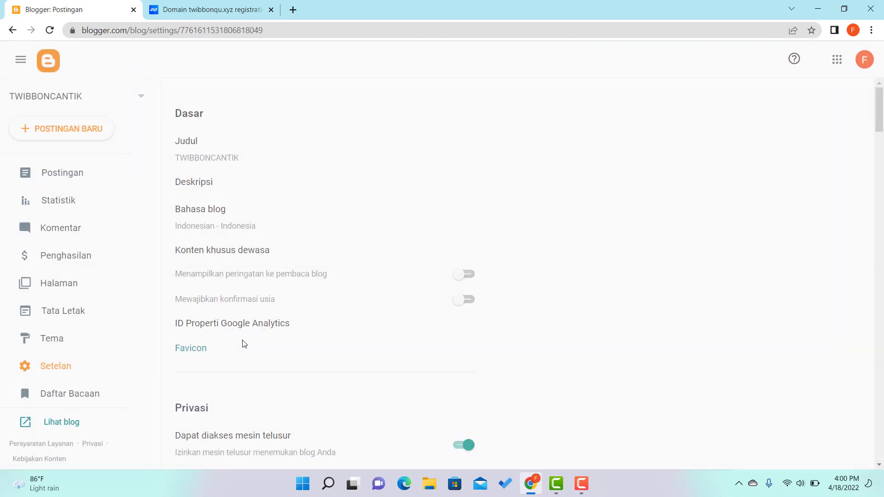
{"action": "scroll", "coordinate": [302, 296], "scroll_direction": "down", "scroll_amount": 8}
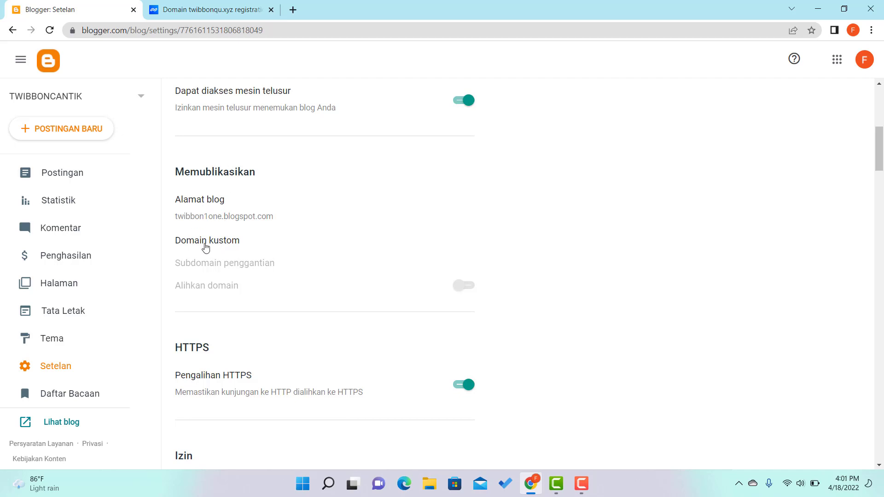
{"action": "left_click", "coordinate": [217, 240]}
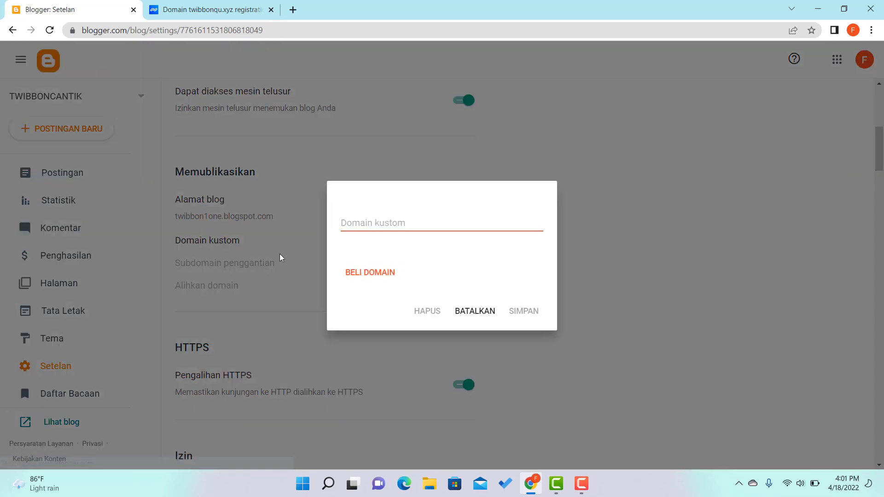
{"action": "left_click", "coordinate": [365, 223]}
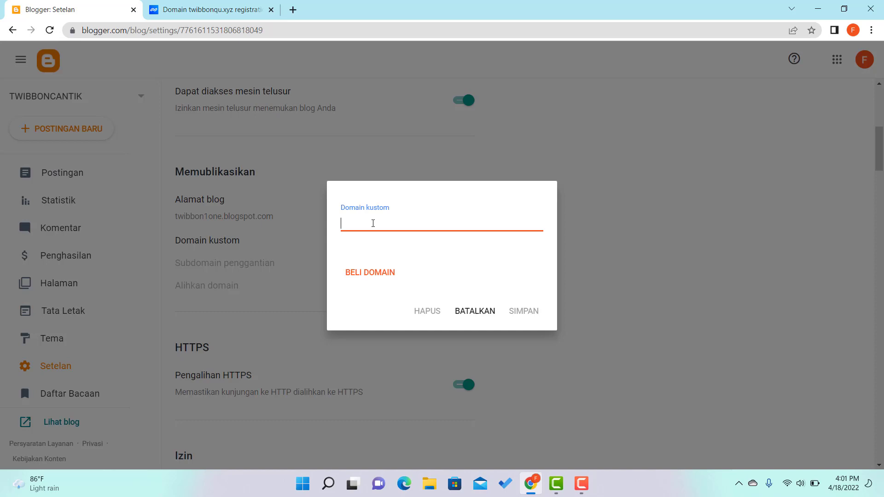
{"action": "type", "text": "t"}
{"action": "type", "text": "wibbonq"}
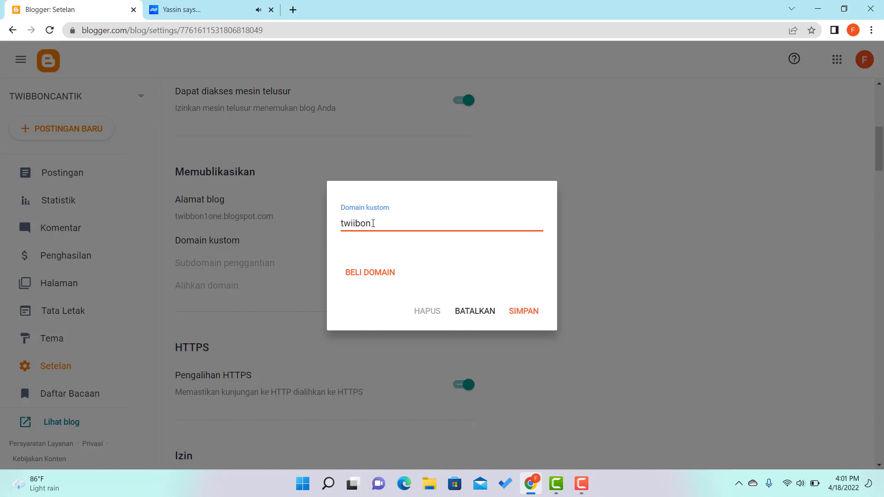
{"action": "key", "text": "BackSpace"}
{"action": "key", "text": "BackSpace"}
{"action": "key", "text": "BackSpace"}
{"action": "type", "text": "bbonqu"}
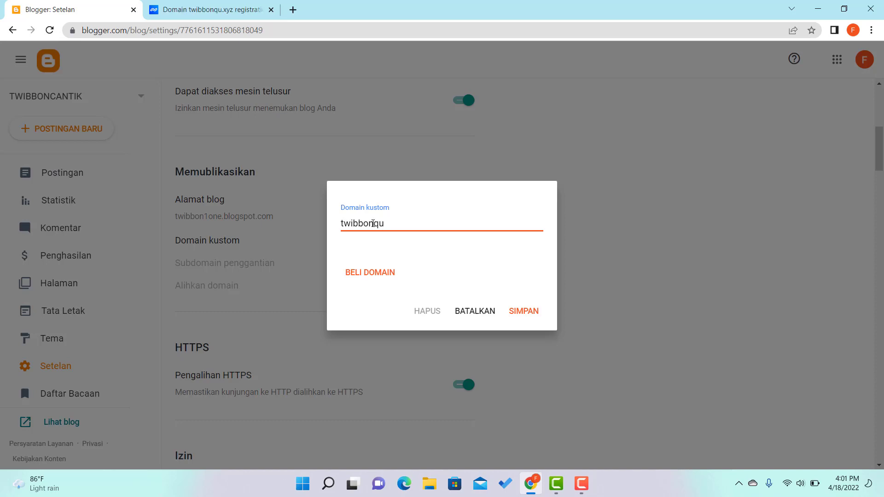
{"action": "type", "text": ".x"}
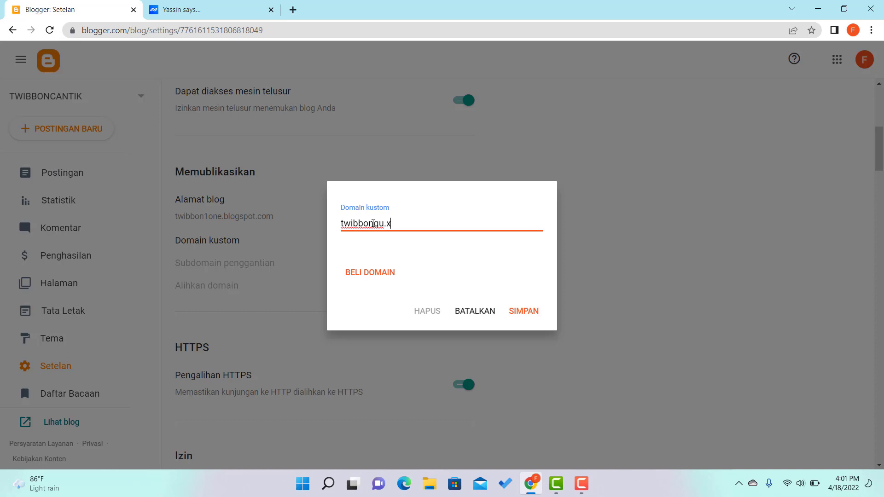
{"action": "type", "text": "yz"}
{"action": "left_click", "coordinate": [335, 222]}
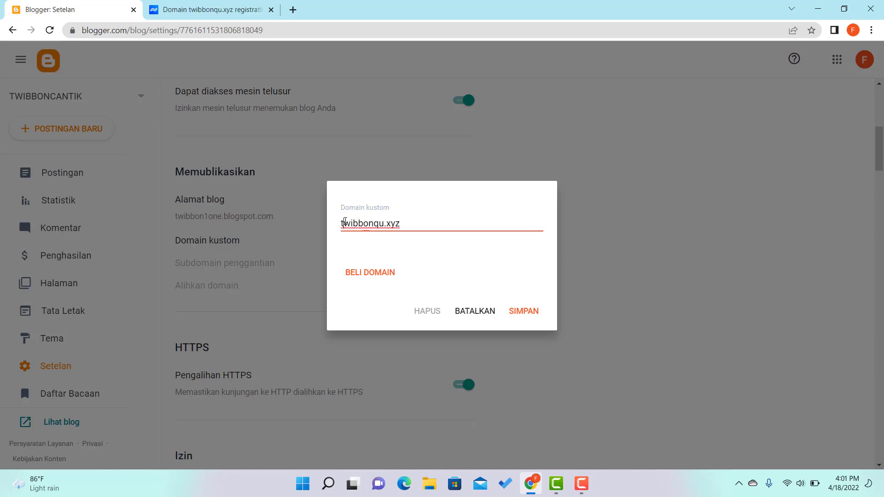
{"action": "left_click", "coordinate": [341, 224]}
{"action": "type", "text": "www."}
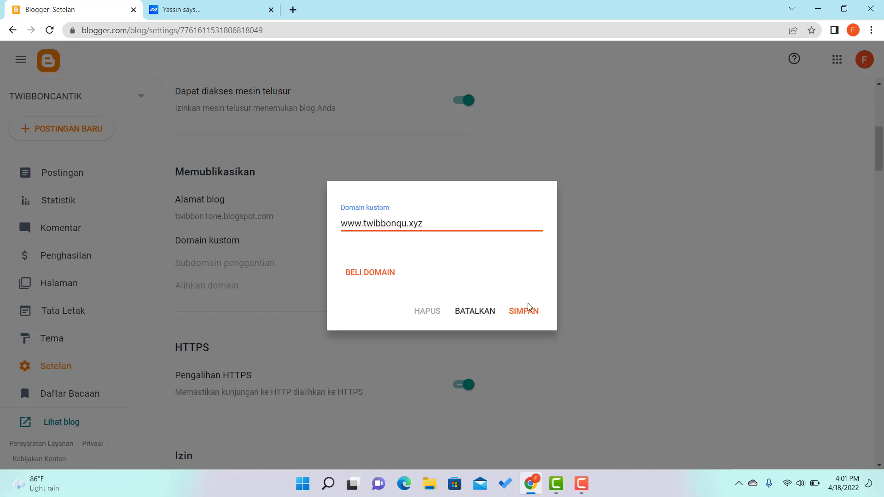
{"action": "left_click", "coordinate": [532, 314]}
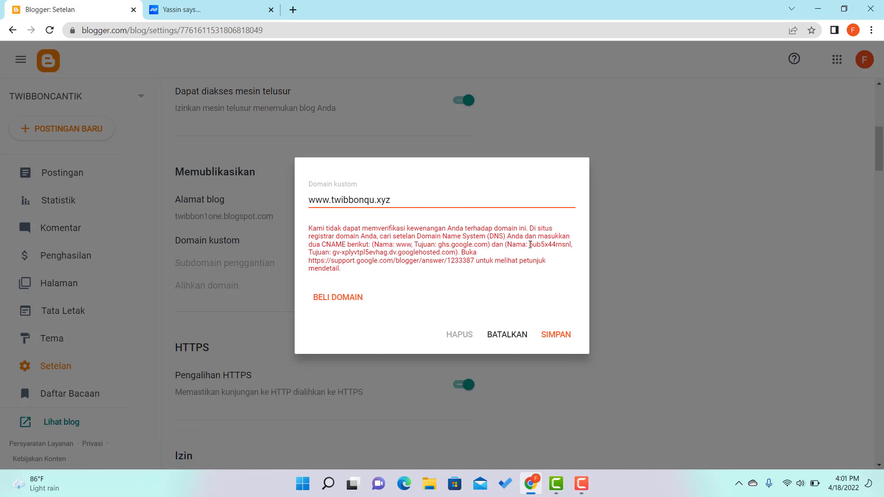
Copy the second CNAME name from Blogger's verification error and return to Niagahoster.
{"action": "left_click_drag", "start_coordinate": [530, 245], "coordinate": [572, 248]}
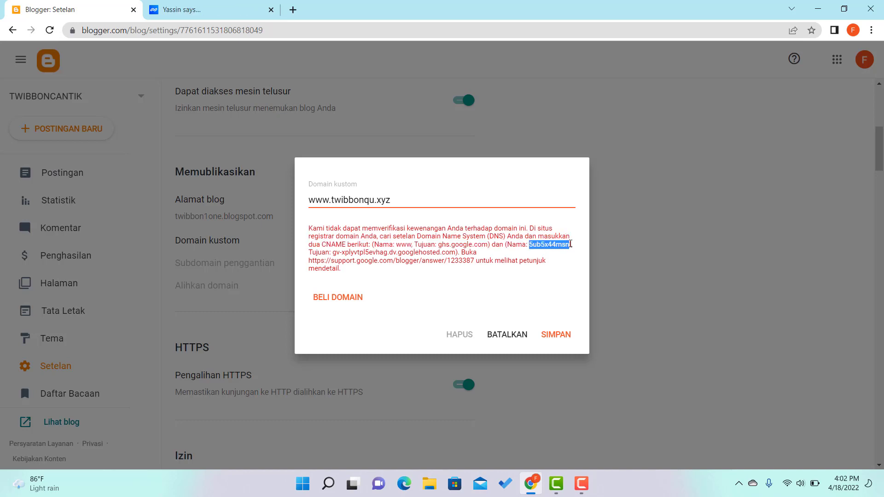
{"action": "left_click_drag", "start_coordinate": [568, 244], "coordinate": [557, 244]}
{"action": "left_click", "coordinate": [570, 246]}
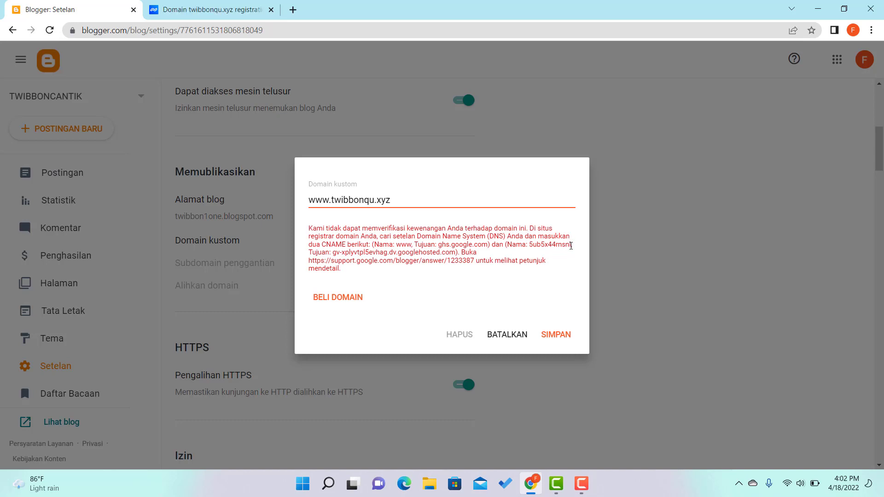
{"action": "mouse_move", "coordinate": [571, 246]}
{"action": "left_mouse_down"}
{"action": "mouse_move", "coordinate": [536, 245]}
{"action": "mouse_move", "coordinate": [568, 244]}
{"action": "left_mouse_up"}
{"action": "left_click", "coordinate": [531, 245]}
{"action": "right_click", "coordinate": [568, 245]}
{"action": "left_click", "coordinate": [589, 255]}
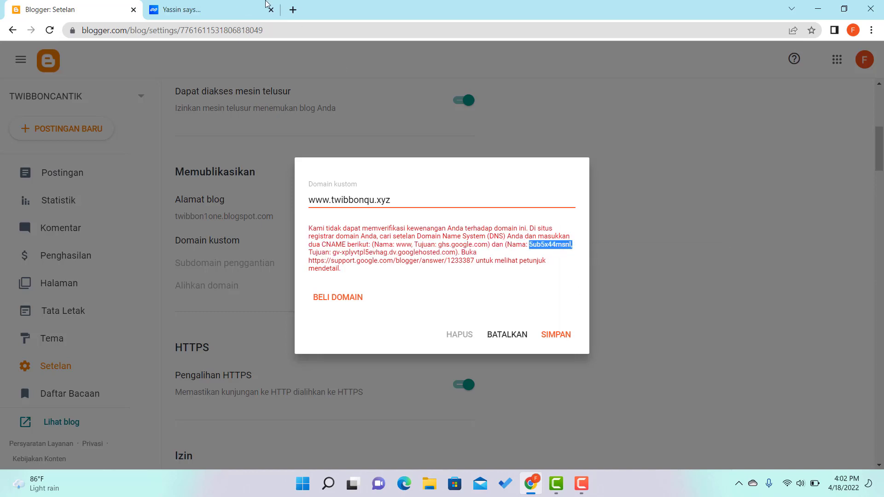
{"action": "left_click", "coordinate": [266, 5]}
Paste the CNAME name into the Domain field and copy the CNAME target from Blogger's error.
{"action": "right_click", "coordinate": [352, 283]}
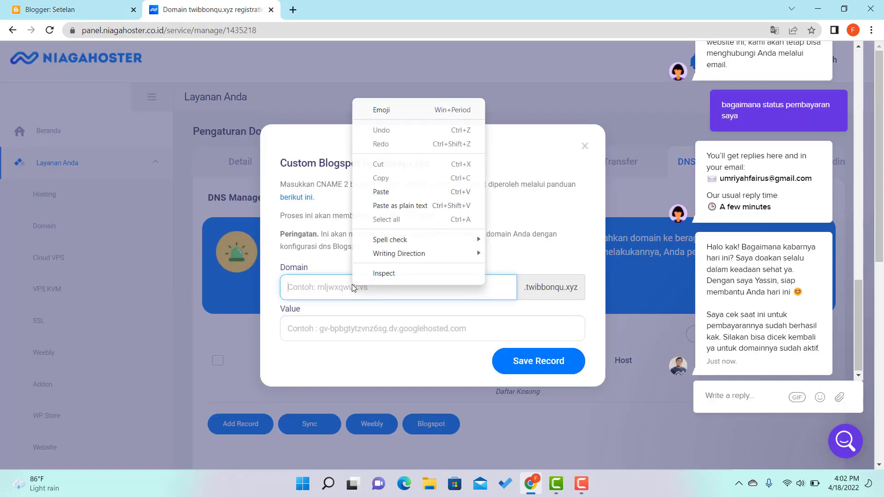
{"action": "left_click", "coordinate": [387, 192]}
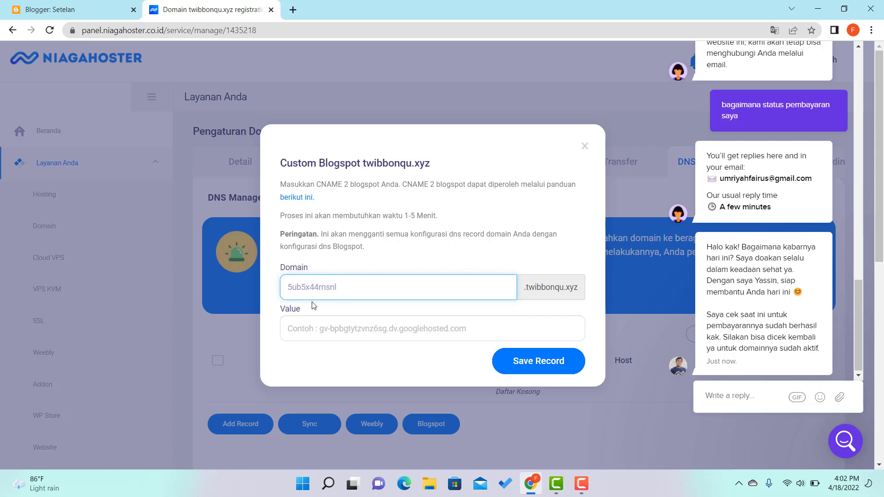
{"action": "left_click", "coordinate": [67, 5]}
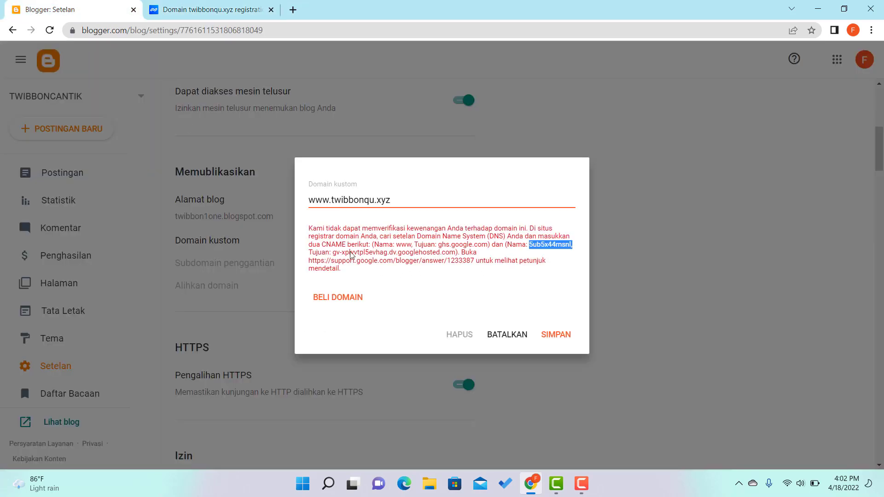
{"action": "left_click", "coordinate": [418, 264]}
{"action": "left_click_drag", "start_coordinate": [334, 253], "coordinate": [457, 252]}
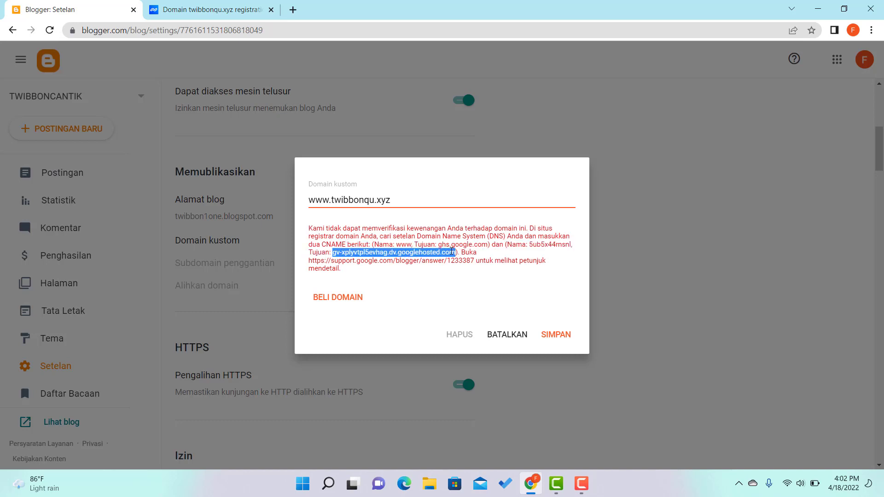
{"action": "right_click", "coordinate": [453, 252]}
{"action": "left_click", "coordinate": [472, 263]}
{"action": "left_click", "coordinate": [230, 13]}
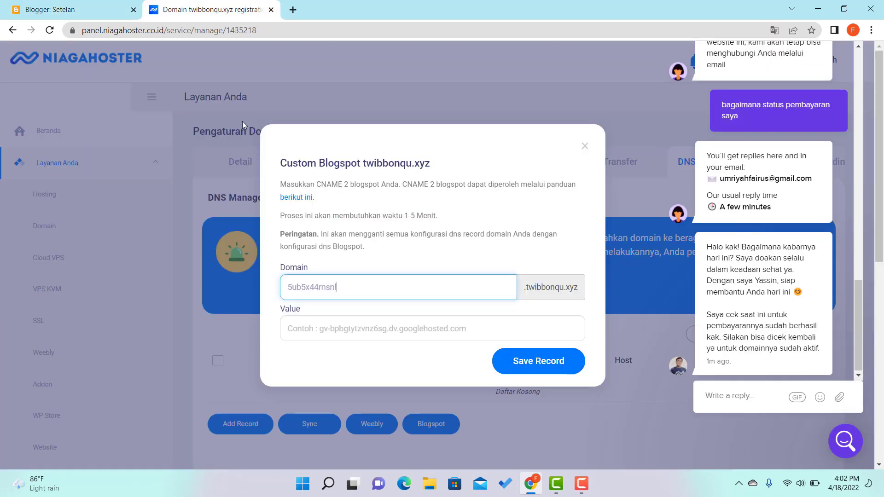
Paste the CNAME target into the Value field and save the Blogspot record.
{"action": "left_click", "coordinate": [318, 329]}
{"action": "right_click", "coordinate": [336, 326]}
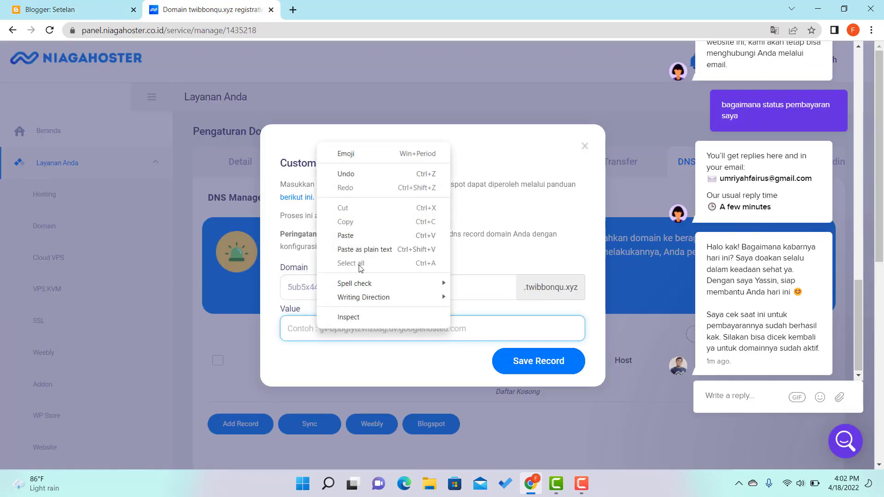
{"action": "left_click", "coordinate": [356, 236]}
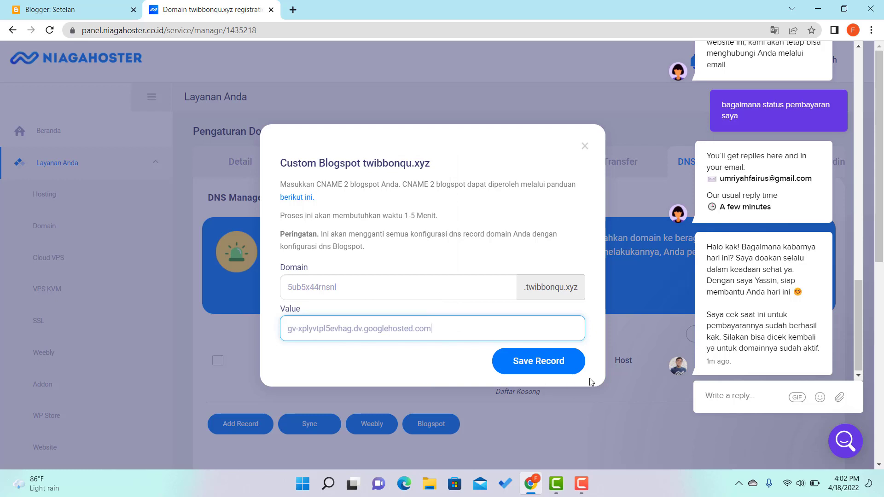
{"action": "left_click", "coordinate": [552, 365]}
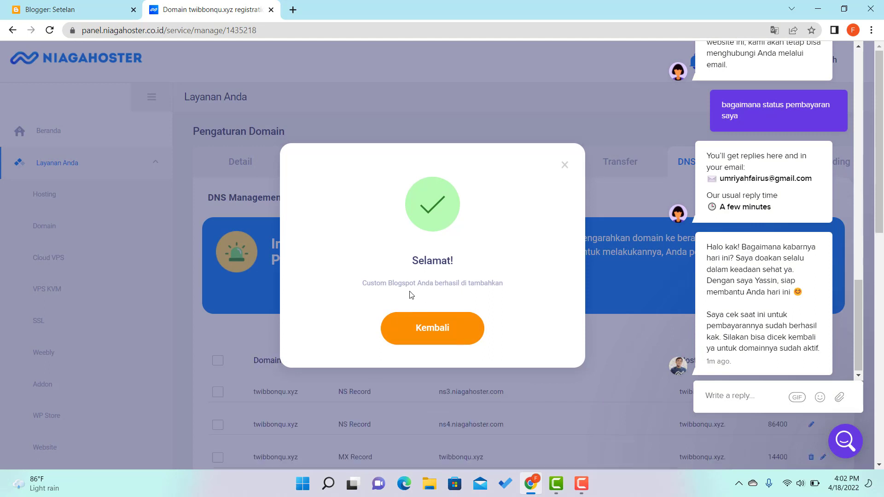
{"action": "left_click", "coordinate": [443, 335]}
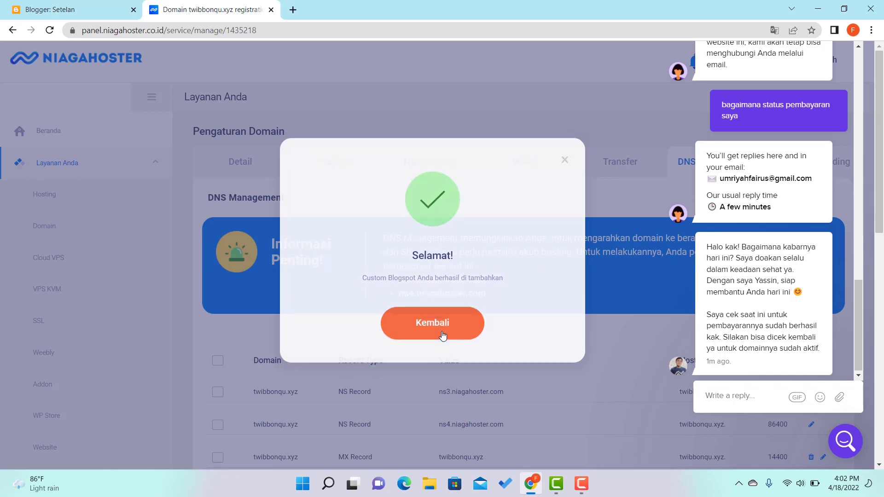
Review the twibbonqu.xyz DNS list showing ns3/ns4 NS, MX and CNAME records.
{"action": "left_click", "coordinate": [837, 451]}
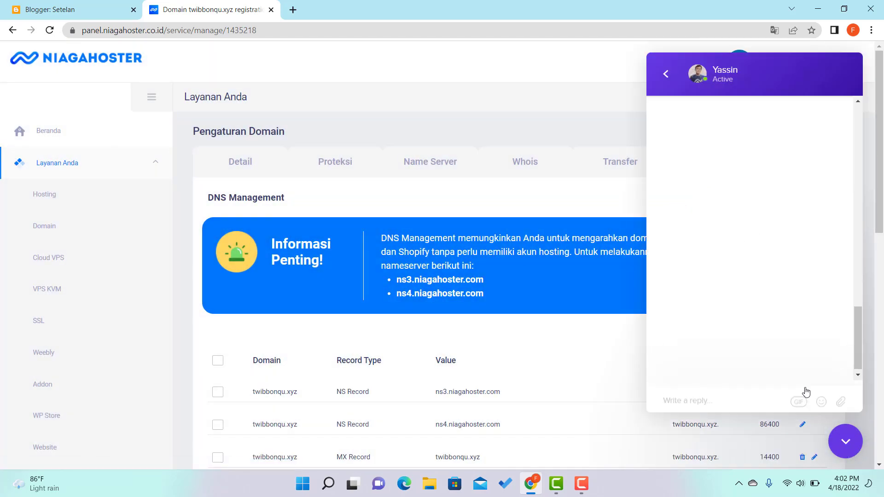
{"action": "left_click", "coordinate": [840, 446]}
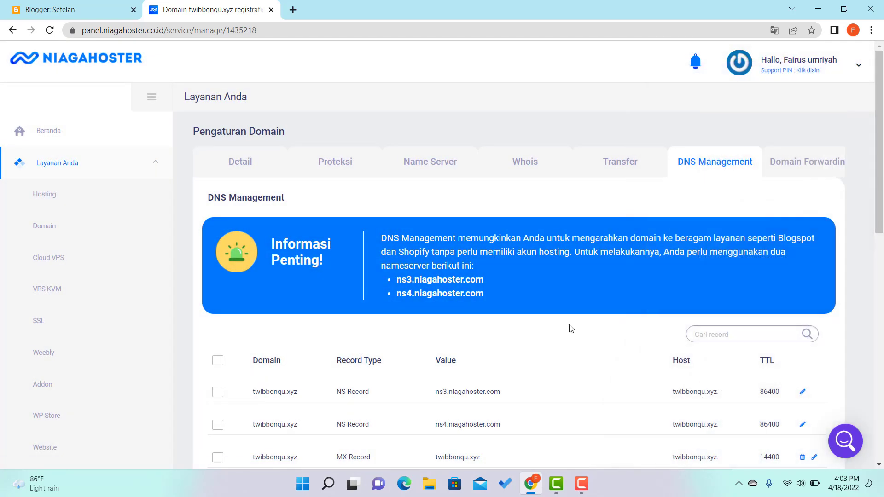
{"action": "scroll", "coordinate": [525, 304], "scroll_direction": "down", "scroll_amount": 1}
{"action": "scroll", "coordinate": [512, 277], "scroll_direction": "down", "scroll_amount": 1}
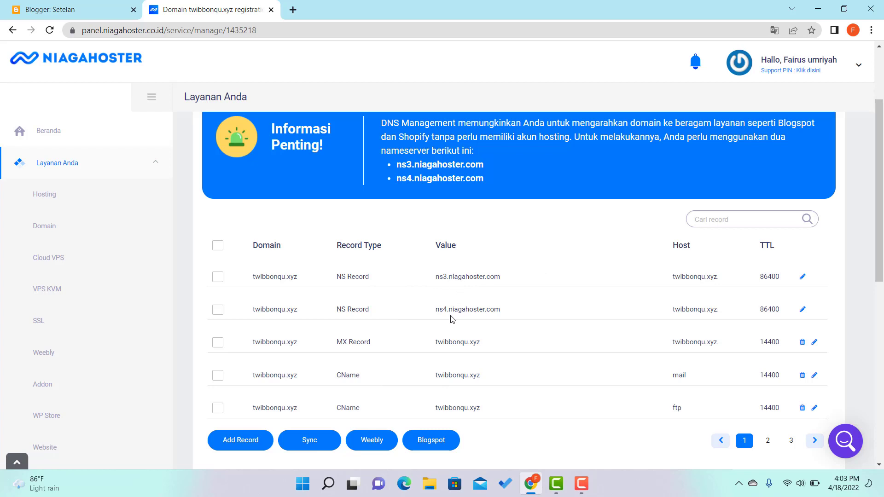
{"action": "scroll", "coordinate": [448, 295], "scroll_direction": "down", "scroll_amount": 1}
{"action": "scroll", "coordinate": [443, 293], "scroll_direction": "up", "scroll_amount": 1}
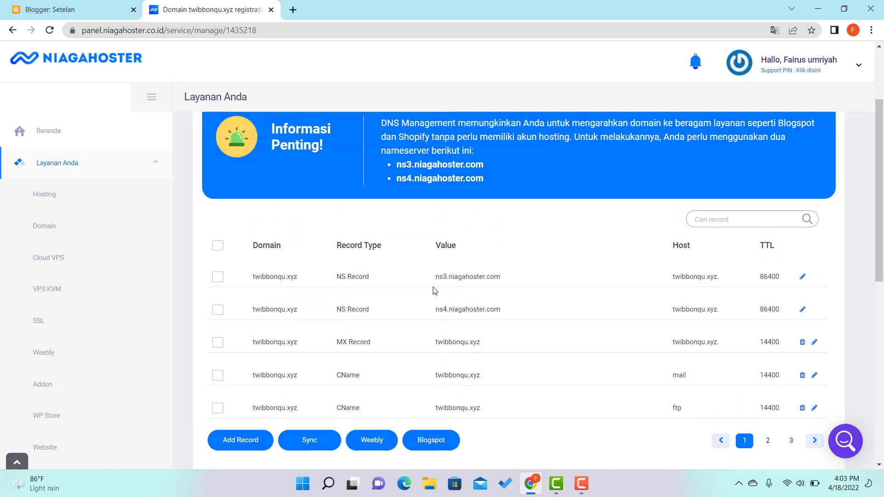
{"action": "scroll", "coordinate": [433, 290], "scroll_direction": "up", "scroll_amount": 1}
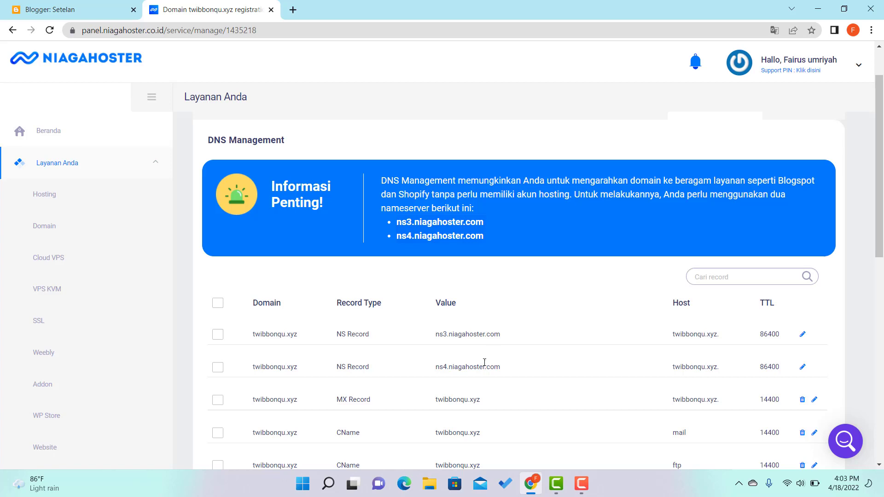
{"action": "scroll", "coordinate": [514, 357], "scroll_direction": "up", "scroll_amount": 1}
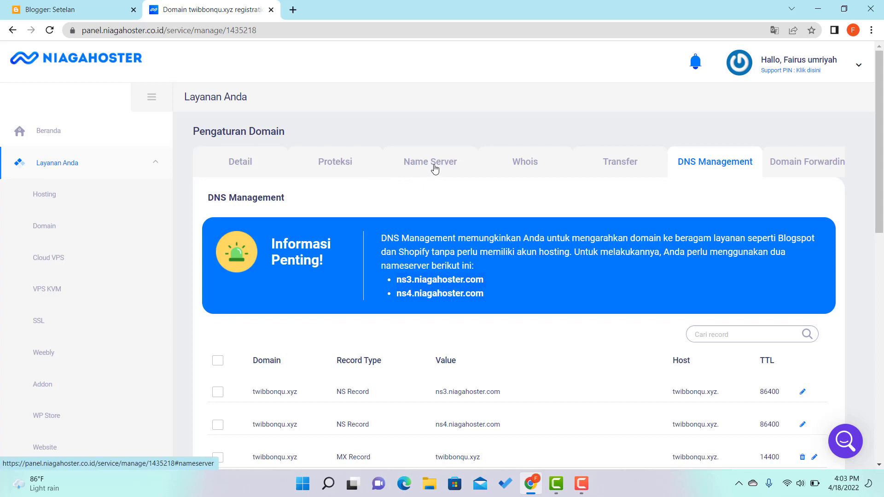
Change the nameservers from ns1/ns2 to ns3.niagahoster.com and ns4.niagahoster.com and update.
{"action": "left_click", "coordinate": [436, 167]}
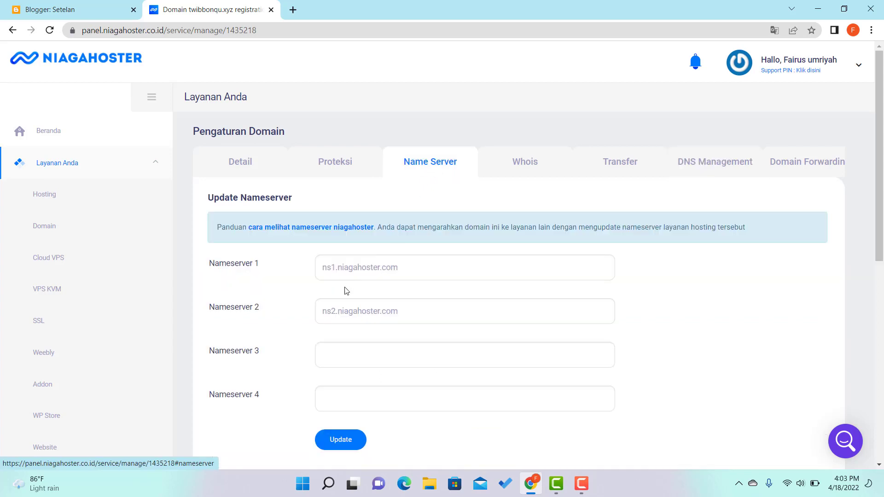
{"action": "left_click", "coordinate": [335, 268]}
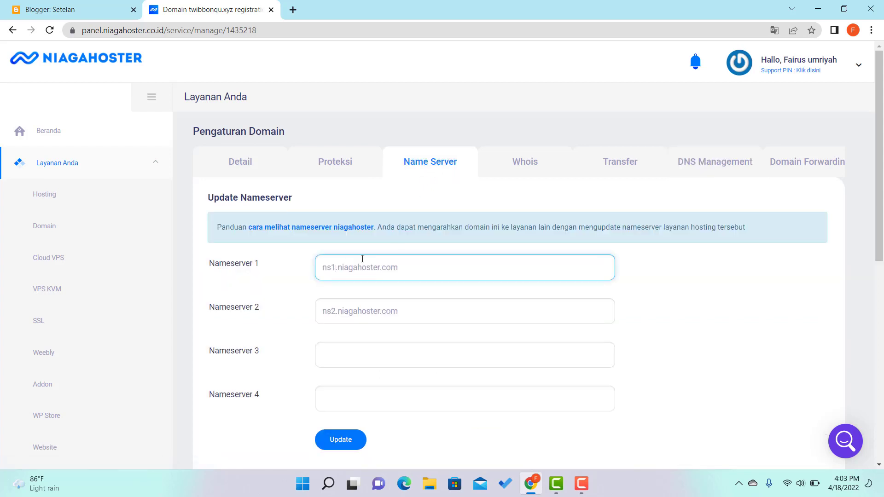
{"action": "key", "text": "BackSpace"}
{"action": "type", "text": "3"}
{"action": "left_click", "coordinate": [334, 312]}
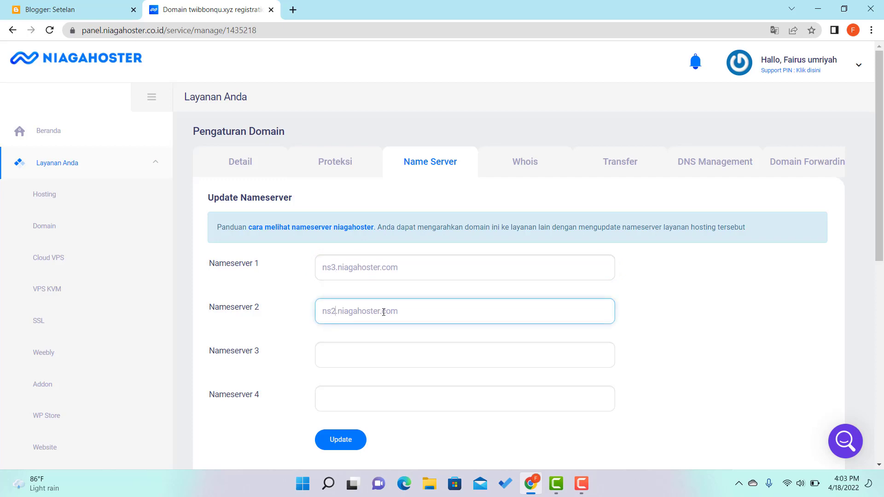
{"action": "key", "text": "BackSpace"}
{"action": "type", "text": "4"}
{"action": "left_click", "coordinate": [347, 448]}
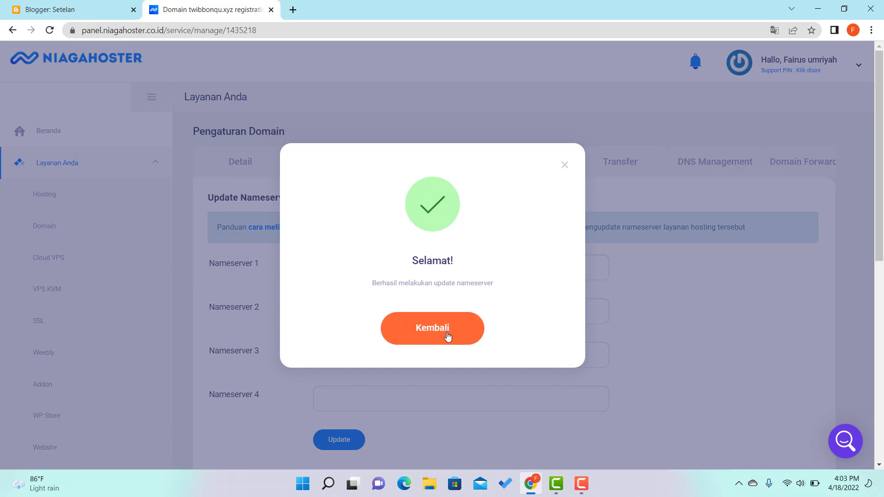
{"action": "left_click", "coordinate": [448, 338]}
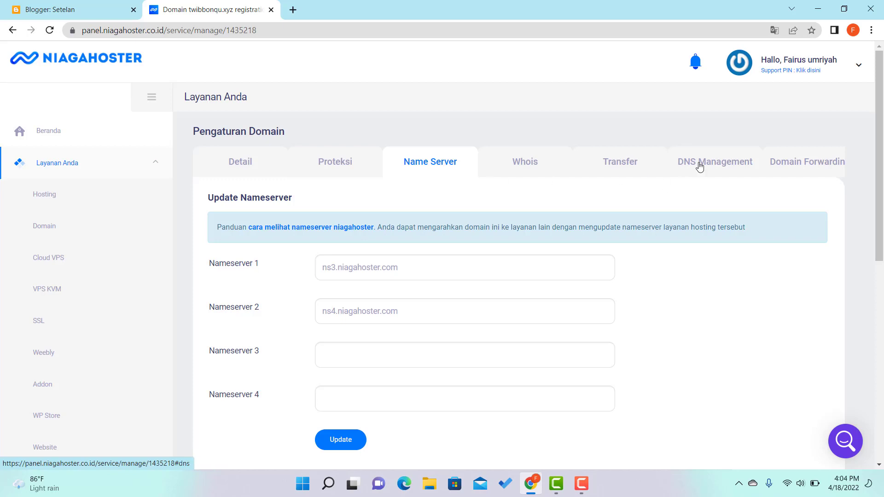
{"action": "left_click", "coordinate": [718, 163]}
{"action": "scroll", "coordinate": [625, 282], "scroll_direction": "down", "scroll_amount": 3}
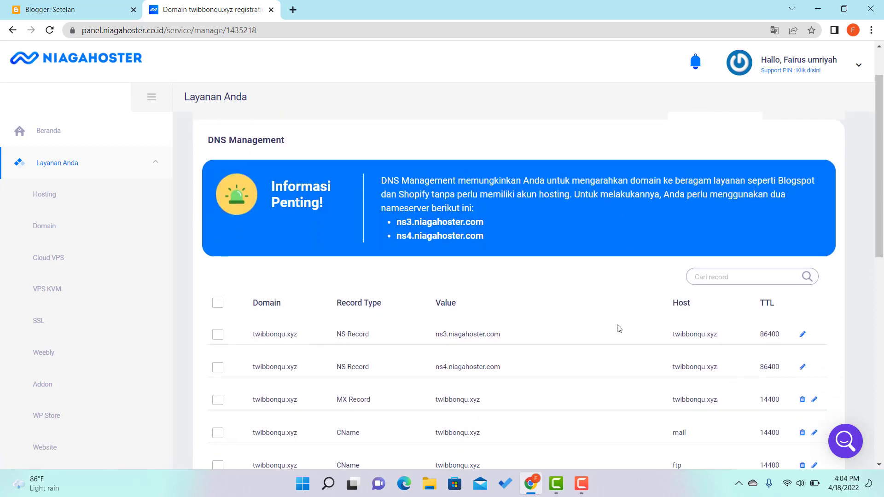
{"action": "left_click", "coordinate": [84, 12]}
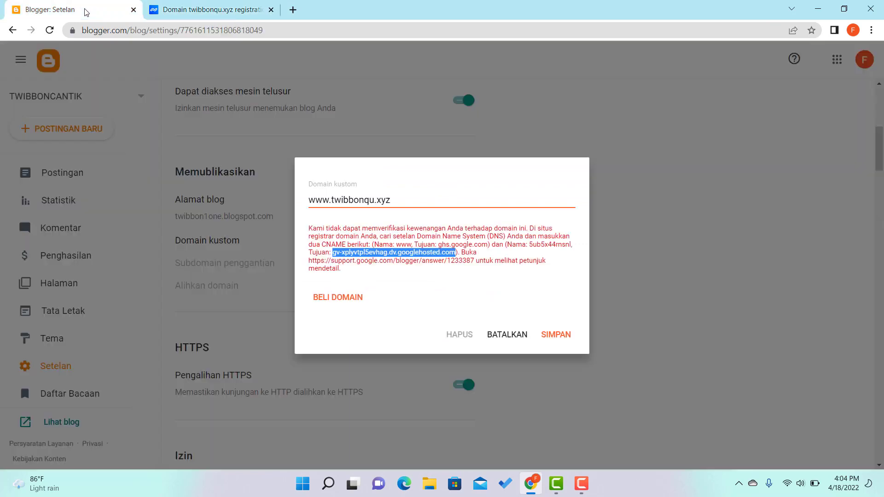
{"action": "left_click", "coordinate": [562, 341]}
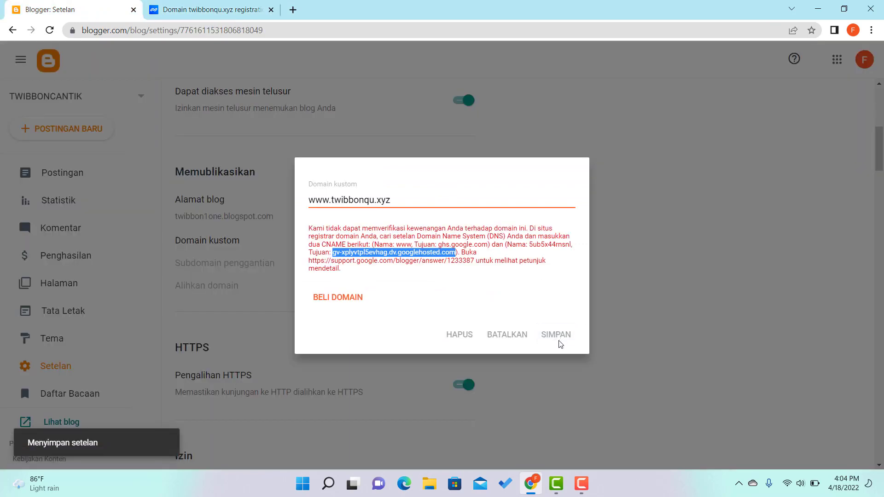
{"action": "left_click", "coordinate": [510, 336]}
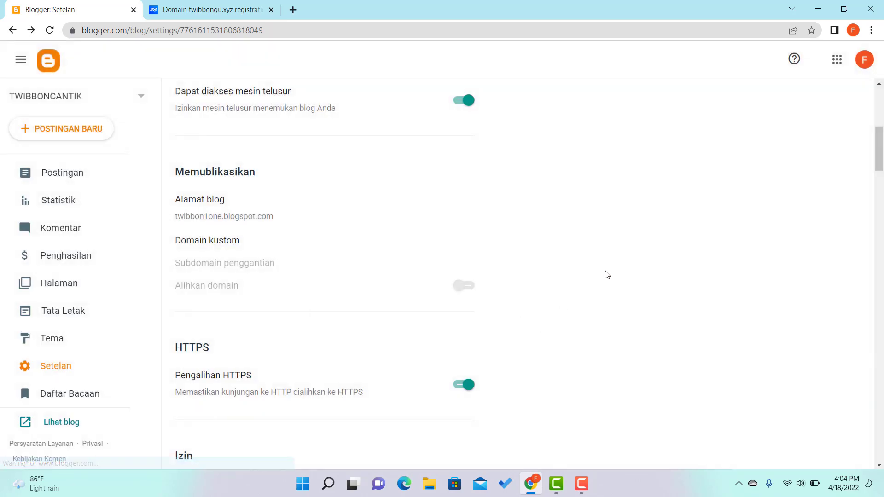
{"action": "left_click", "coordinate": [50, 30]}
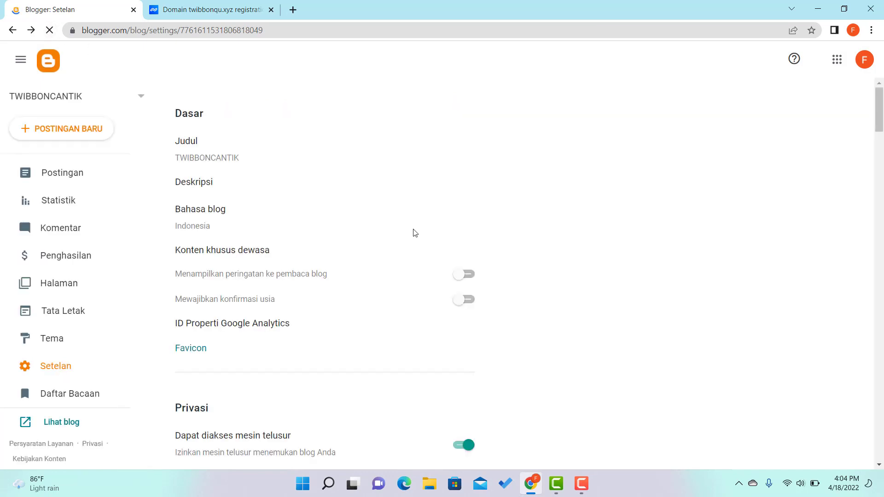
{"action": "scroll", "coordinate": [368, 207], "scroll_direction": "down", "scroll_amount": 5}
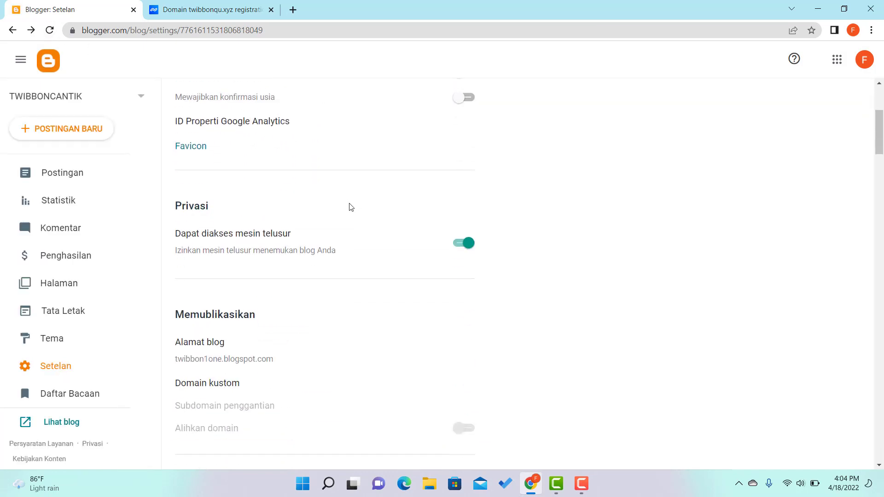
{"action": "left_click", "coordinate": [220, 357]}
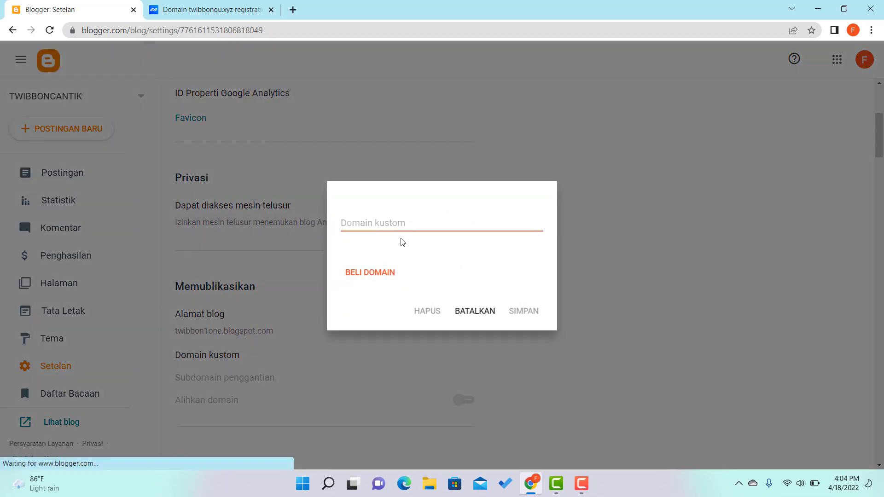
{"action": "type", "text": "www."}
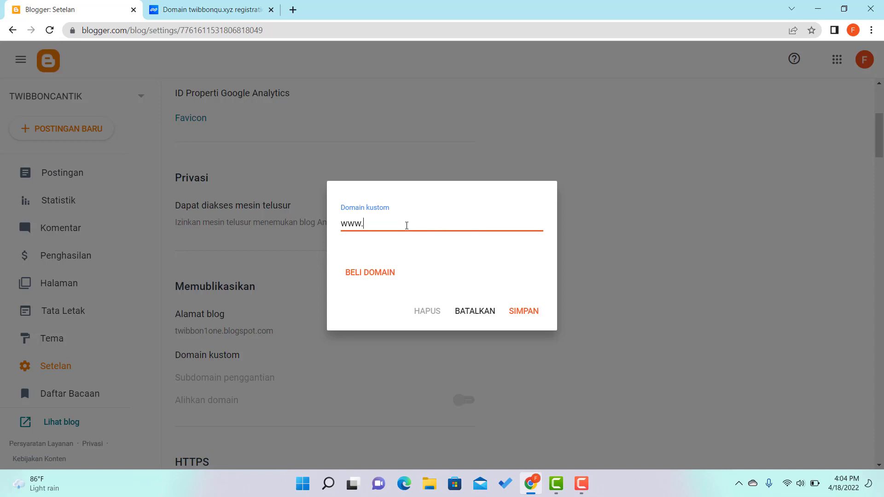
{"action": "type", "text": "twibbonqu.xyz"}
{"action": "left_click", "coordinate": [524, 311]}
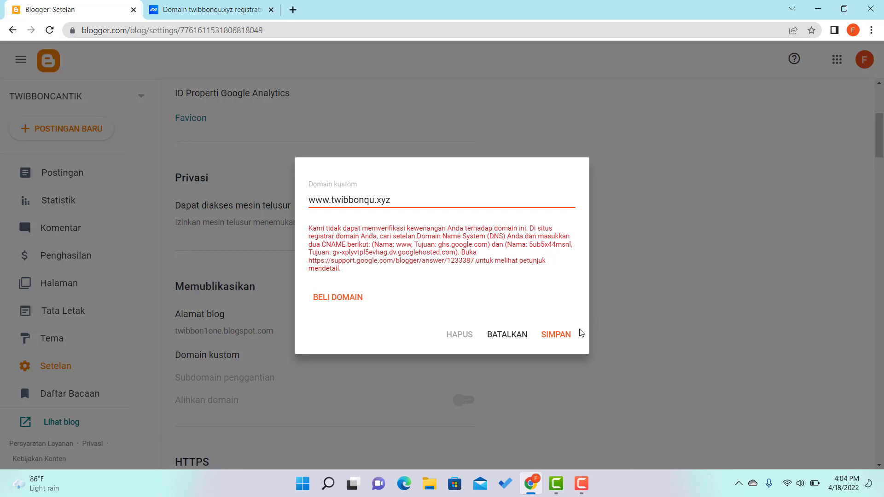
{"action": "left_click", "coordinate": [557, 340]}
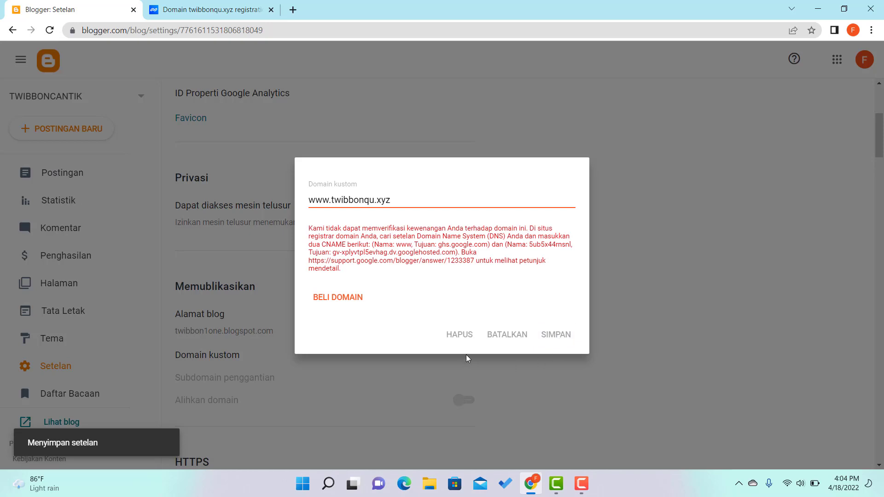
{"action": "left_click", "coordinate": [508, 335]}
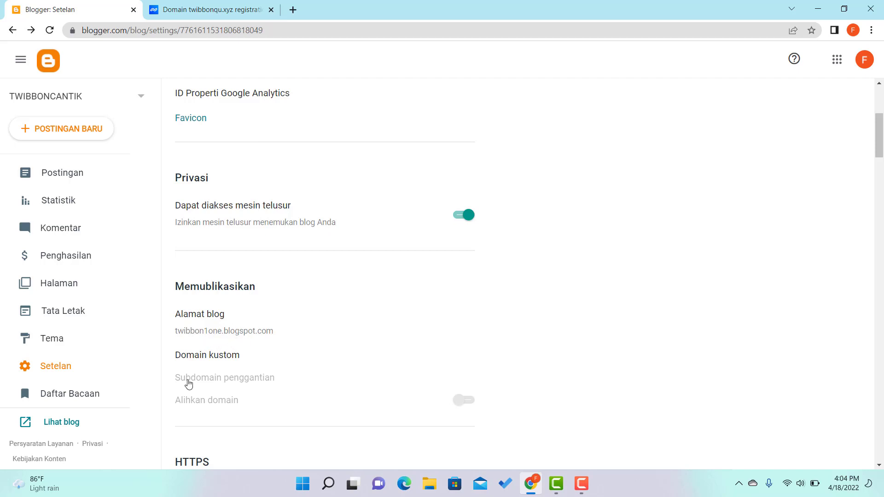
{"action": "right_click", "coordinate": [61, 428]}
{"action": "left_click", "coordinate": [124, 331]}
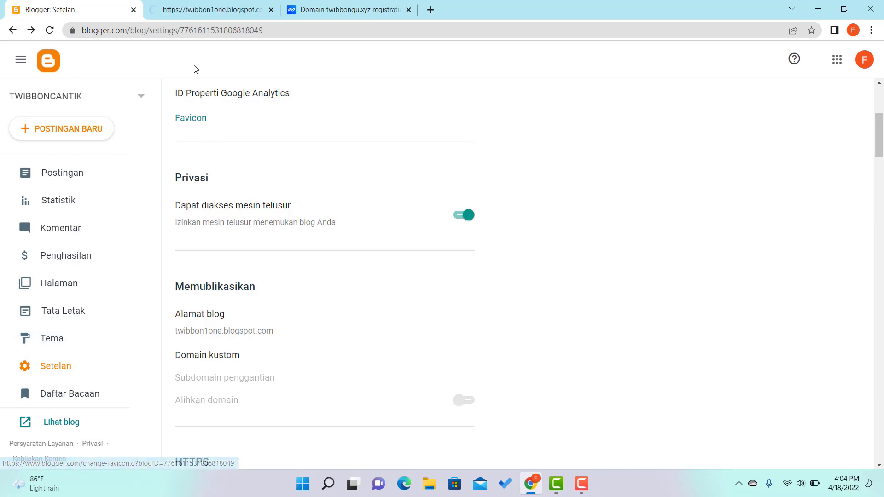
{"action": "left_click", "coordinate": [223, 13]}
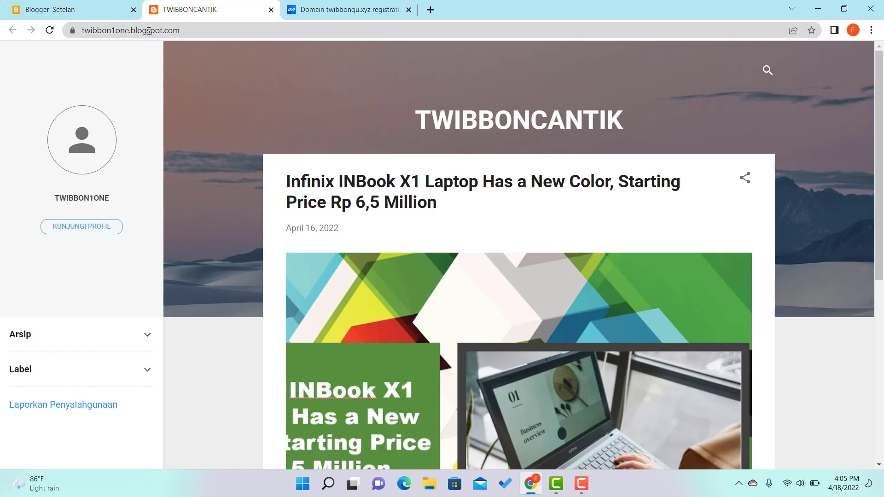
{"action": "left_click_drag", "start_coordinate": [137, 29], "coordinate": [191, 34]}
{"action": "left_click", "coordinate": [192, 31]}
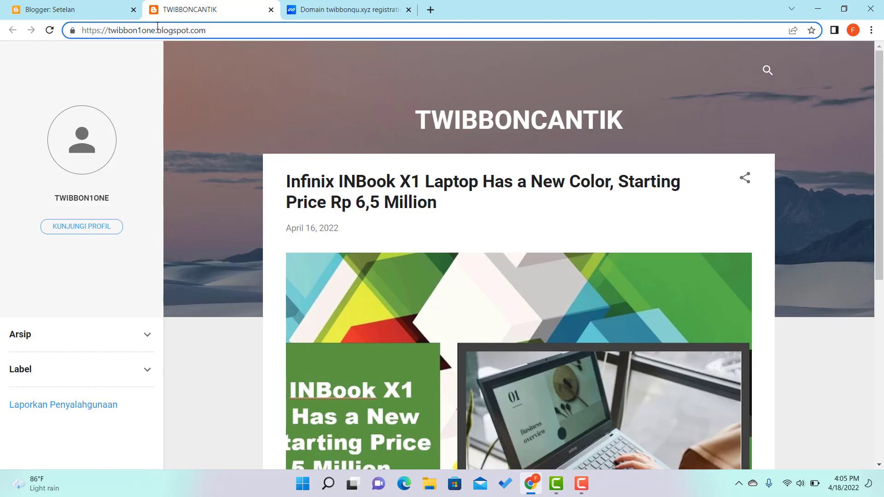
{"action": "scroll", "coordinate": [355, 122], "scroll_direction": "down", "scroll_amount": 8}
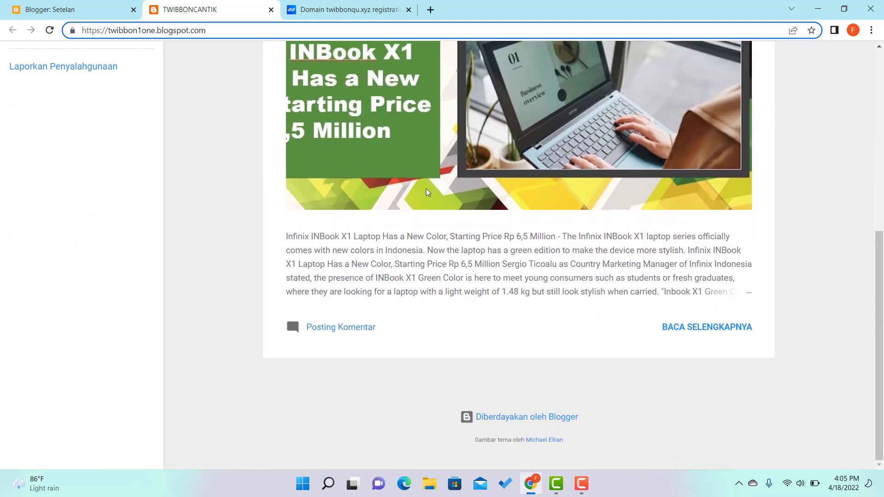
{"action": "scroll", "coordinate": [325, 140], "scroll_direction": "up", "scroll_amount": 9}
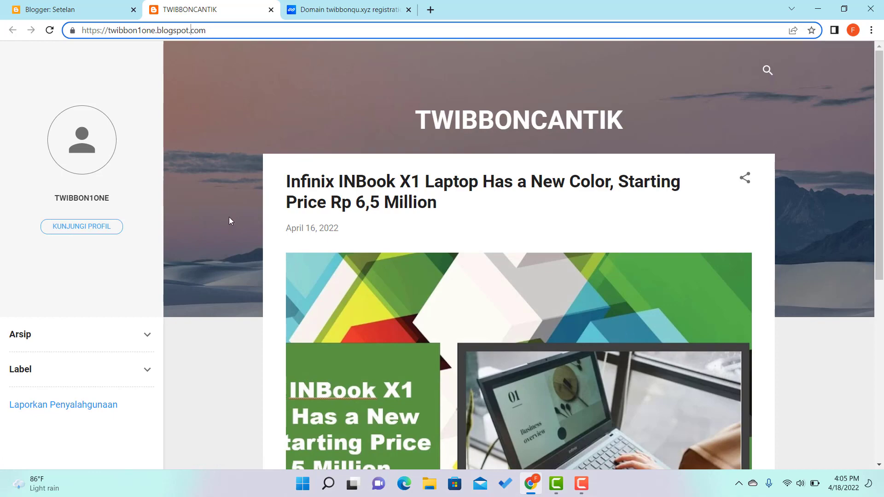
{"action": "scroll", "coordinate": [438, 195], "scroll_direction": "down", "scroll_amount": 8}
{"action": "scroll", "coordinate": [424, 192], "scroll_direction": "up", "scroll_amount": 8}
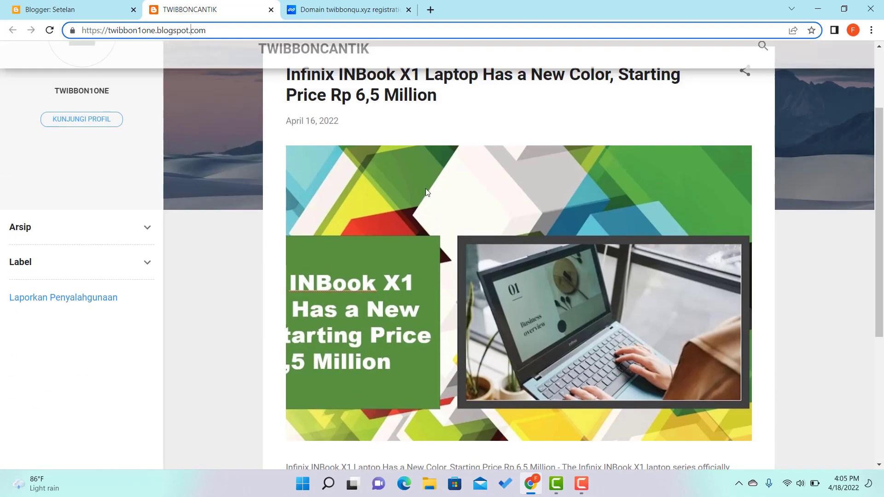
{"action": "left_click", "coordinate": [271, 9]}
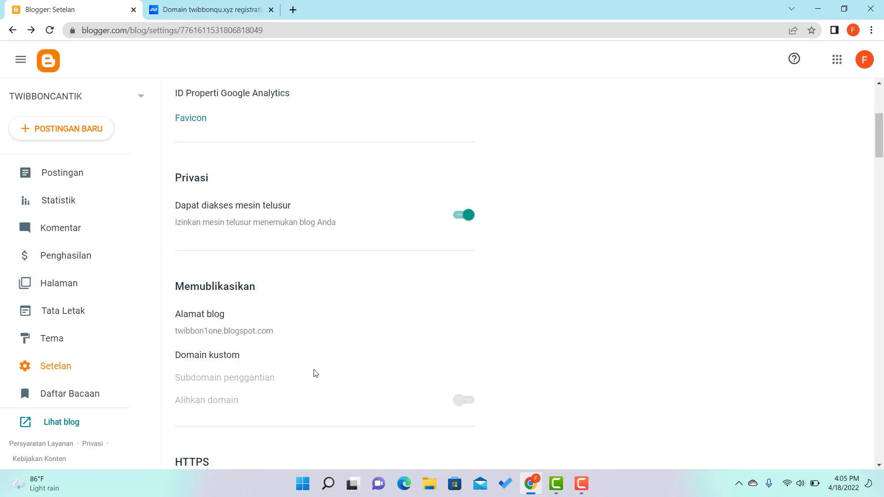
{"action": "scroll", "coordinate": [476, 309], "scroll_direction": "down", "scroll_amount": 3}
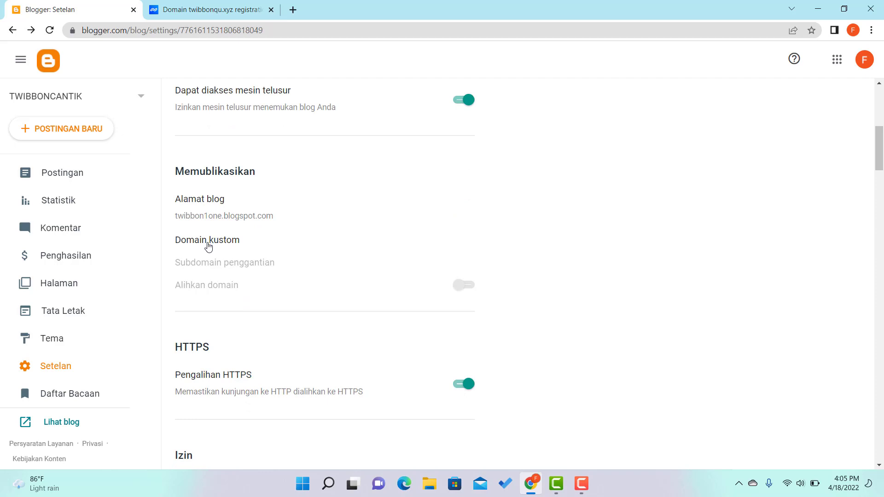
{"action": "scroll", "coordinate": [245, 271], "scroll_direction": "down", "scroll_amount": 1}
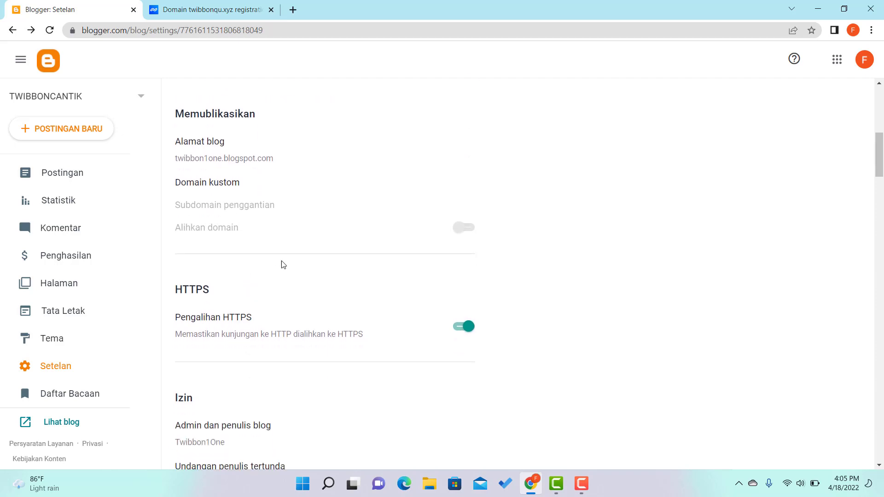
{"action": "scroll", "coordinate": [352, 246], "scroll_direction": "down", "scroll_amount": 3}
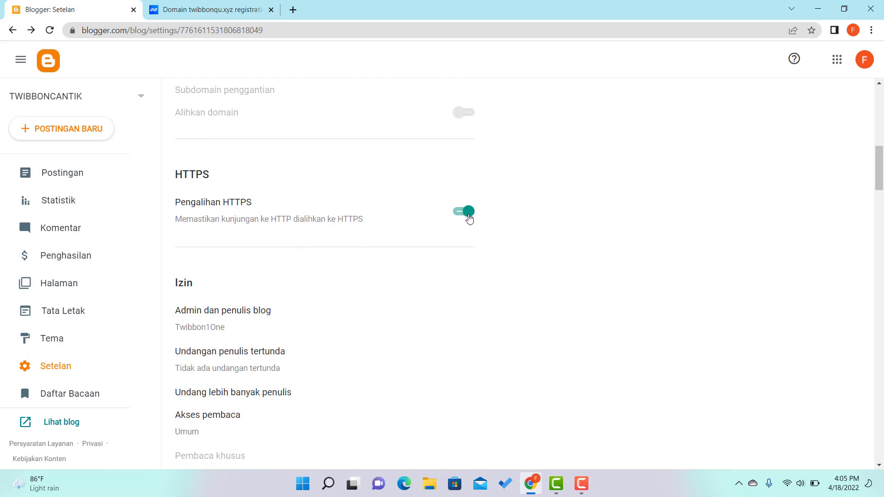
{"action": "scroll", "coordinate": [516, 228], "scroll_direction": "up", "scroll_amount": 3}
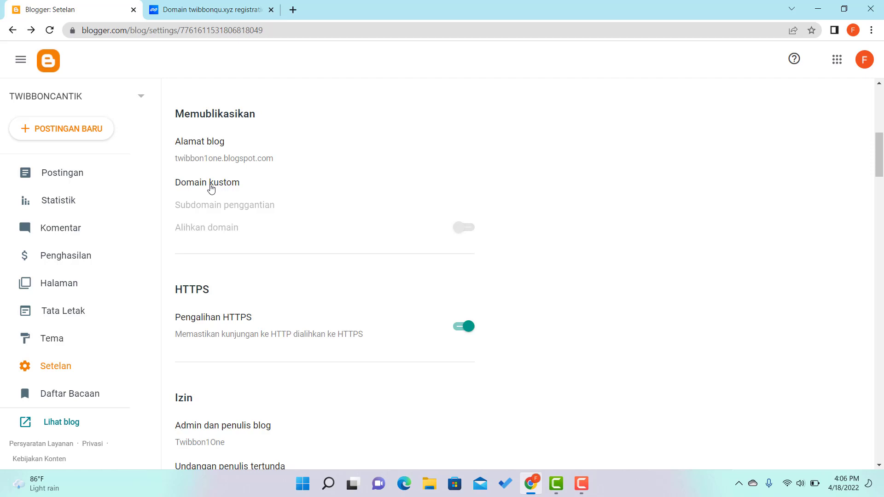
Return to twibbonqu.xyz's DNS records on Niagahoster and read the support chat's reply.
{"action": "left_click", "coordinate": [240, 10]}
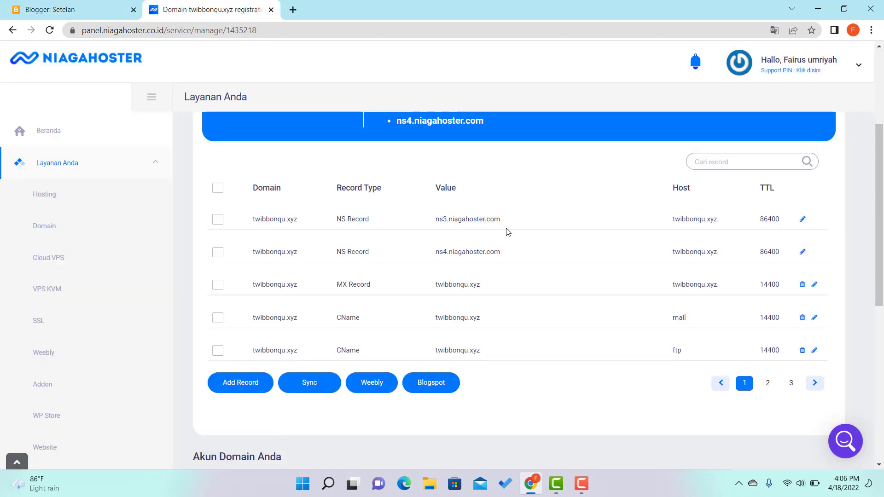
{"action": "left_click", "coordinate": [849, 435]}
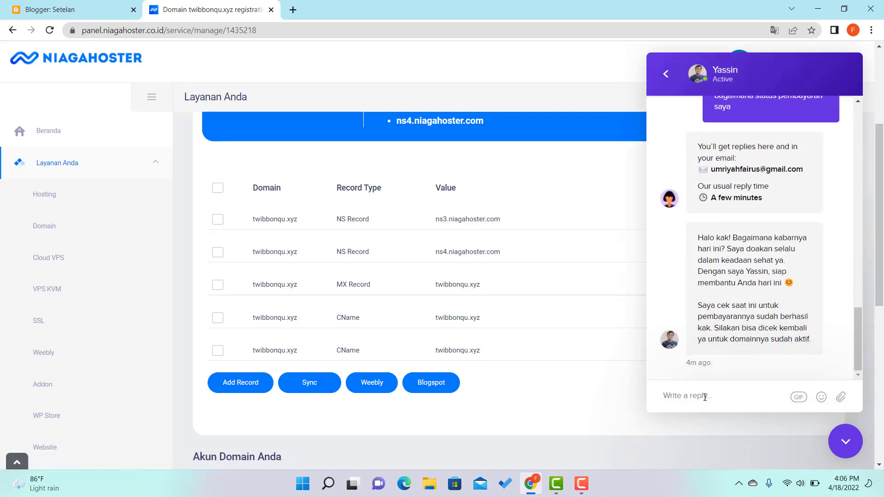
{"action": "left_click", "coordinate": [705, 397]}
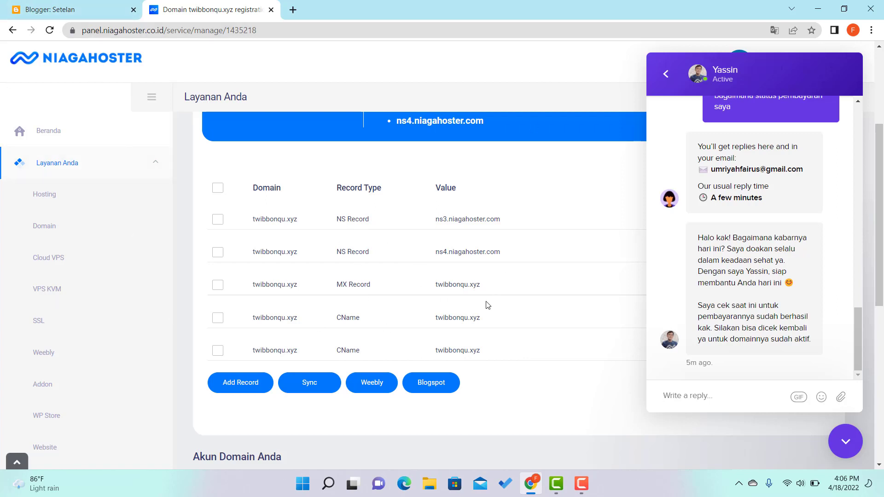
{"action": "left_click", "coordinate": [846, 436]}
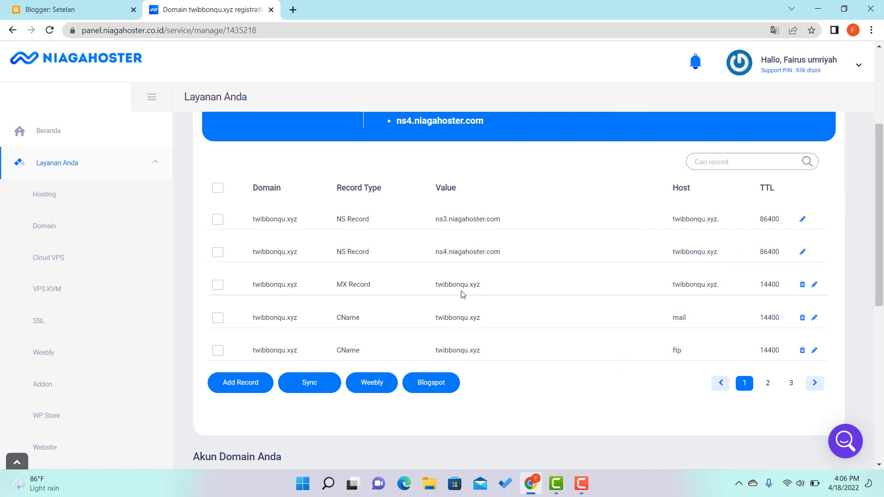
{"action": "left_click", "coordinate": [92, 12]}
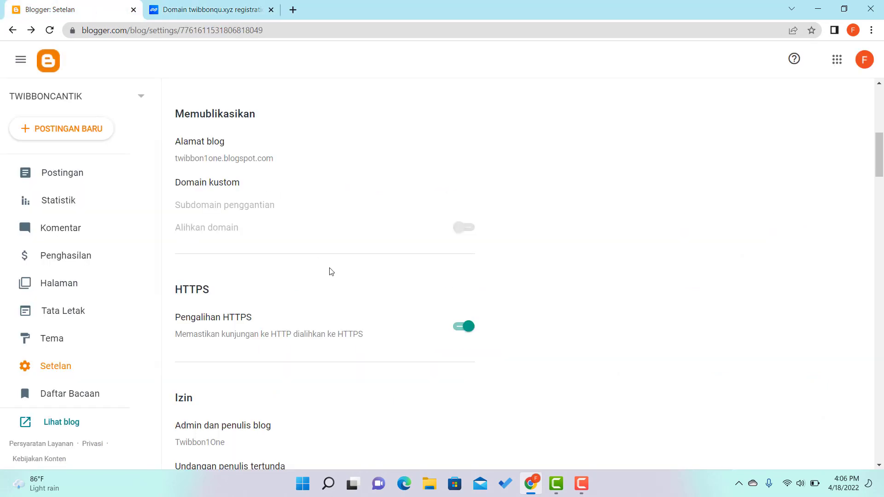
{"action": "left_click", "coordinate": [206, 183]}
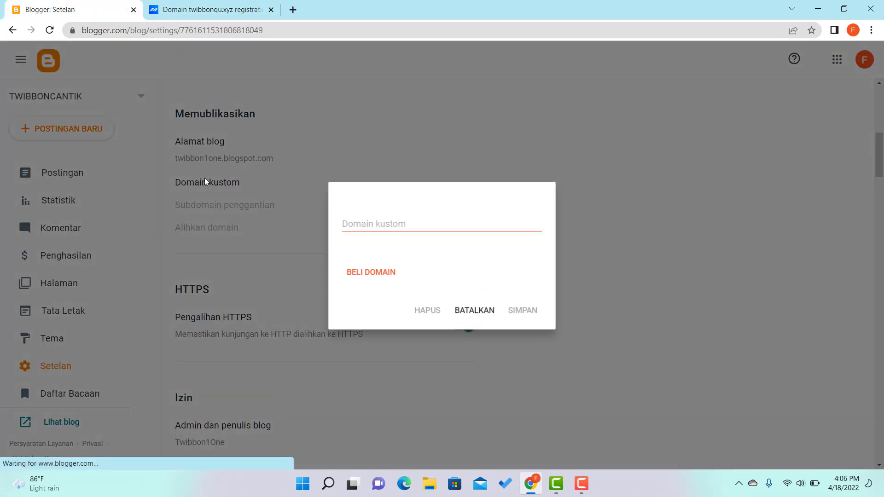
{"action": "left_click", "coordinate": [377, 224]}
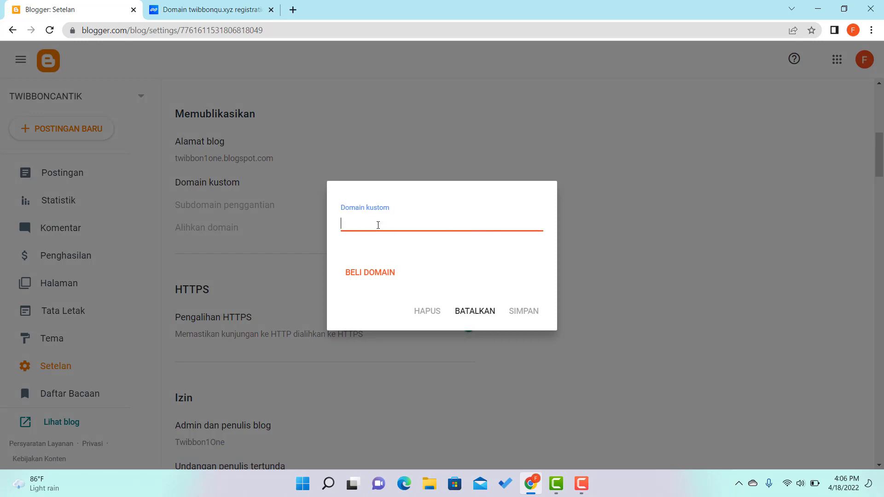
{"action": "type", "text": "www.twibbonqu.xyz"}
{"action": "left_click", "coordinate": [527, 313]}
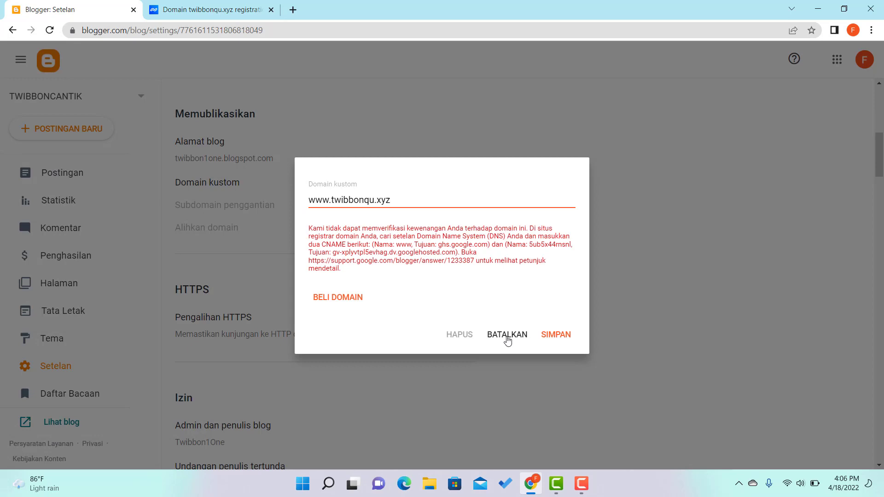
{"action": "left_click", "coordinate": [515, 339]}
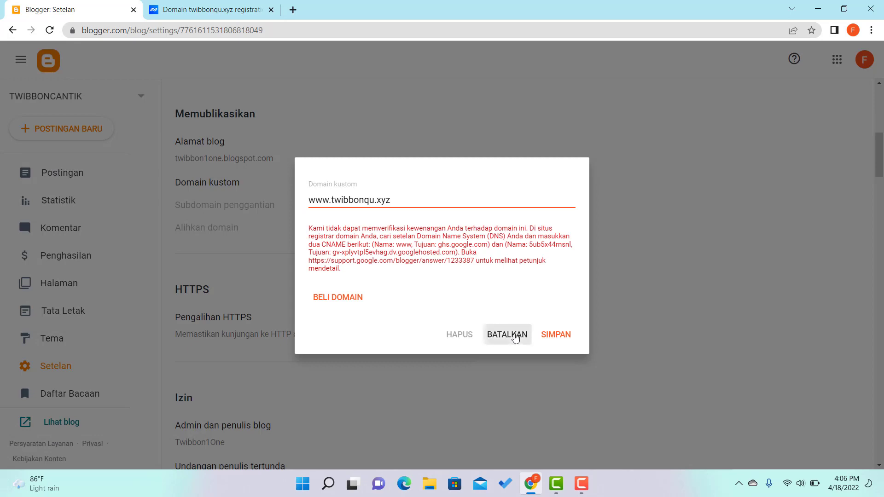
{"action": "left_click", "coordinate": [224, 13]}
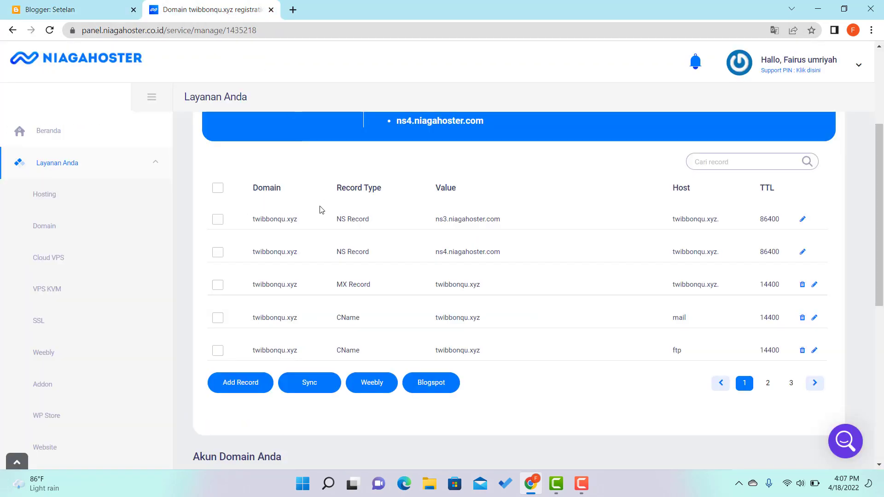
Go back to the Blogger Settings page showing the twibbon1one.blogspot.com address.
{"action": "left_click", "coordinate": [59, 11]}
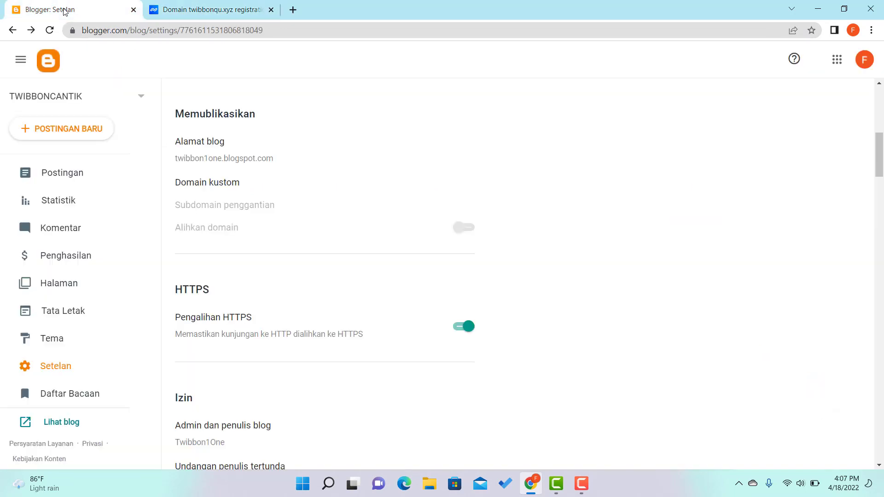